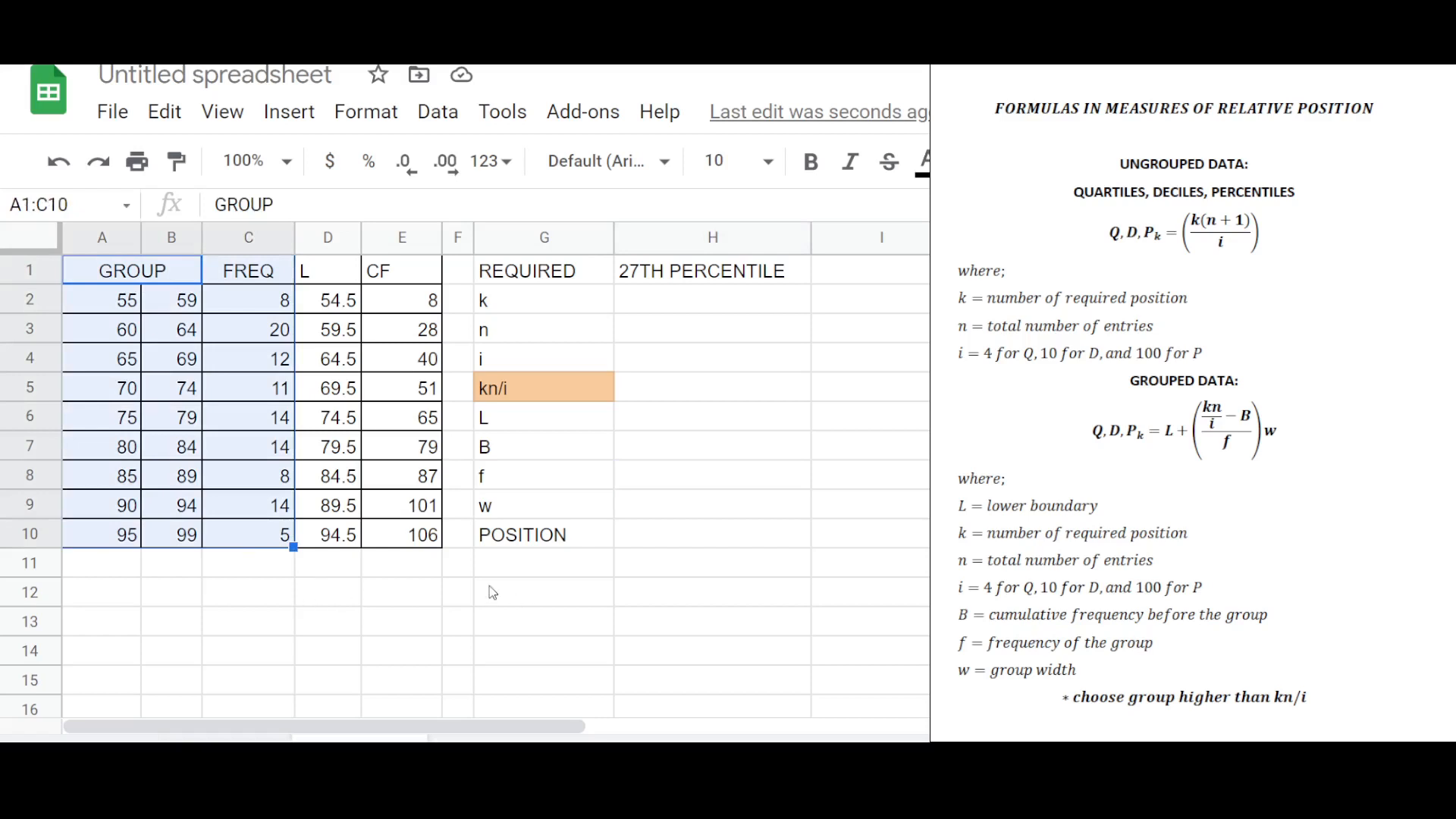
Inspect the group upper limits and lower-boundary formulas in the frequency table.
left_click(334, 590)
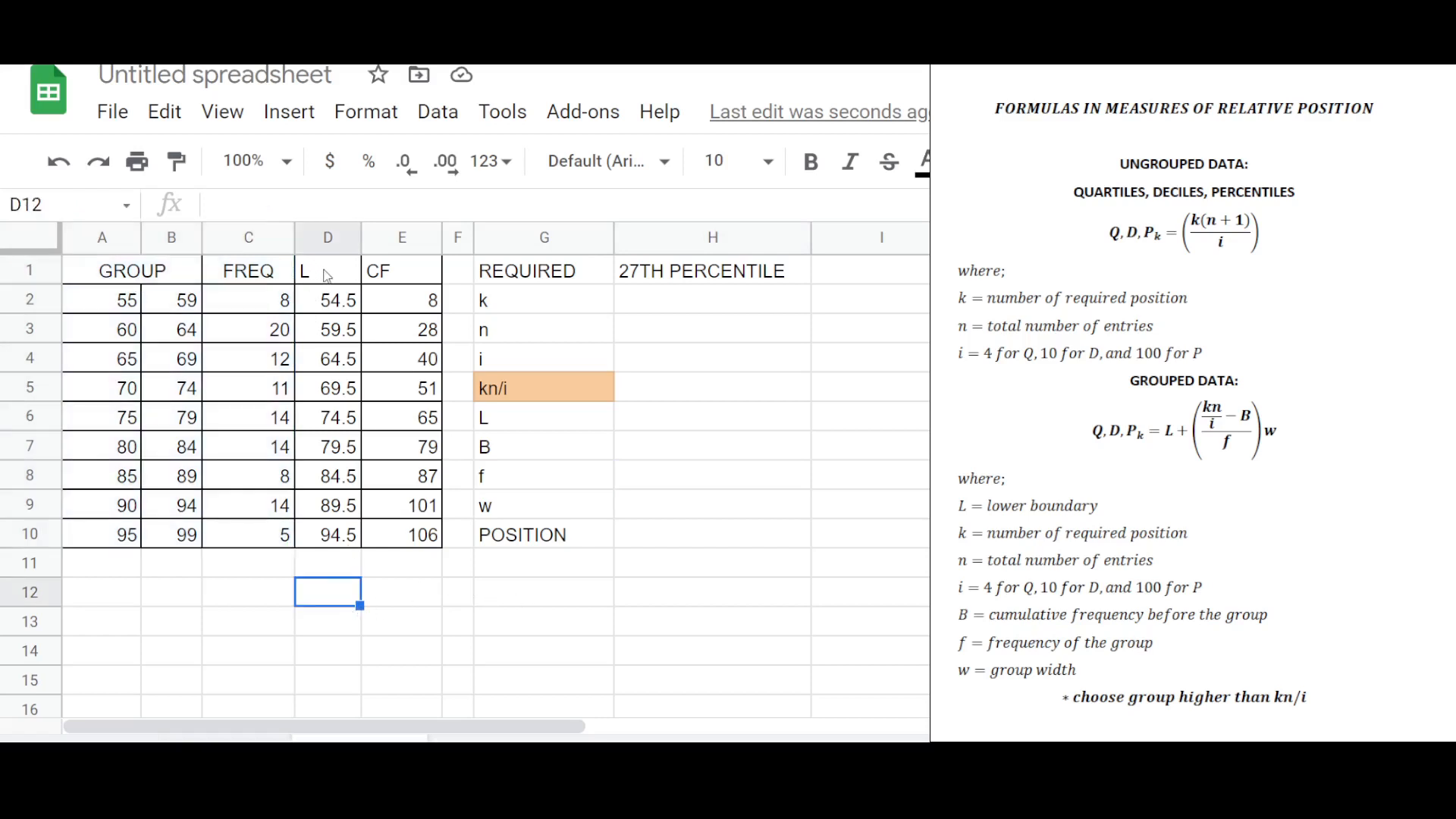
left_click_drag(326, 275, 339, 540)
left_click_drag(401, 282, 418, 540)
left_click(405, 584)
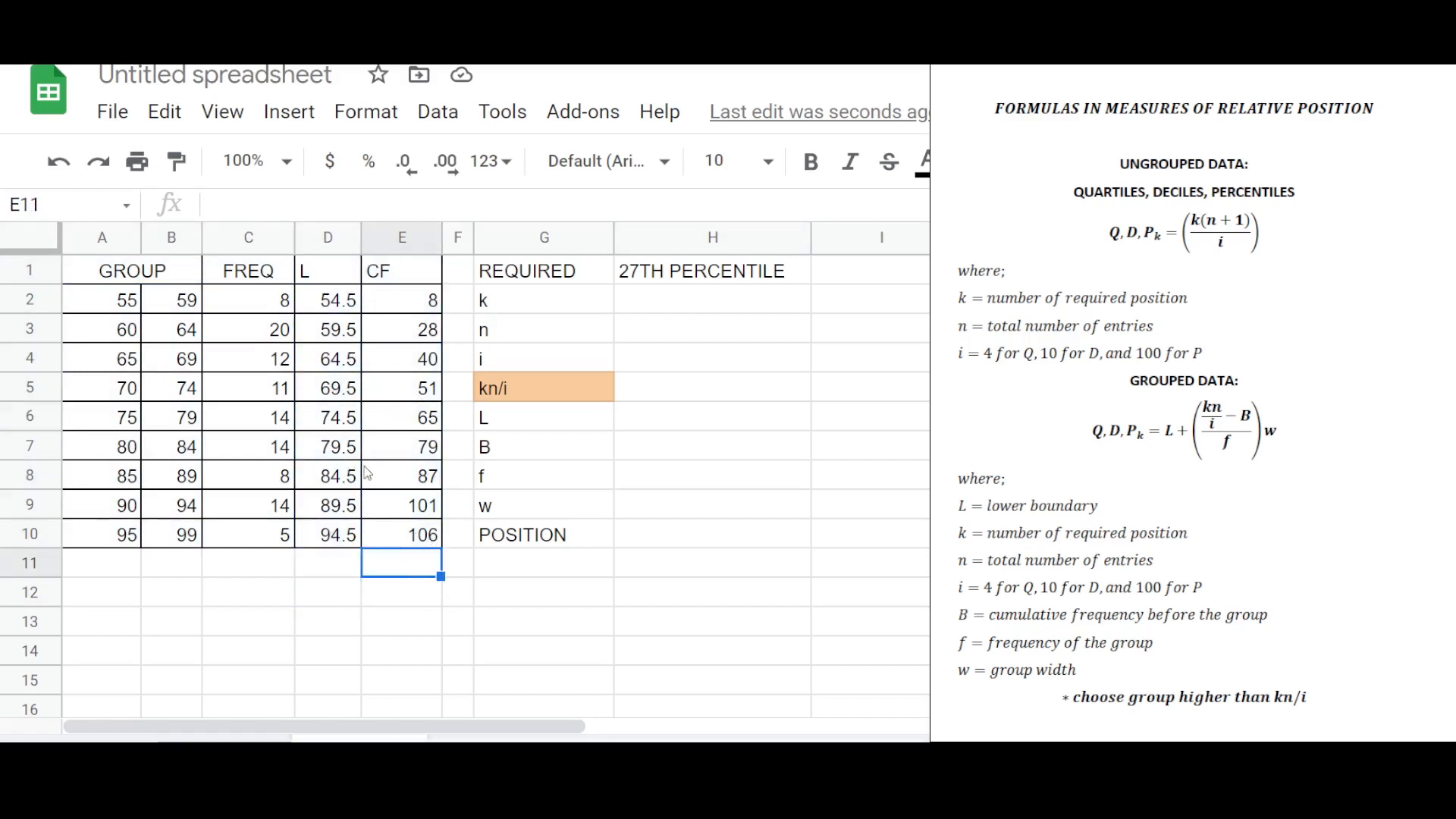
left_click(343, 419)
left_click(180, 389)
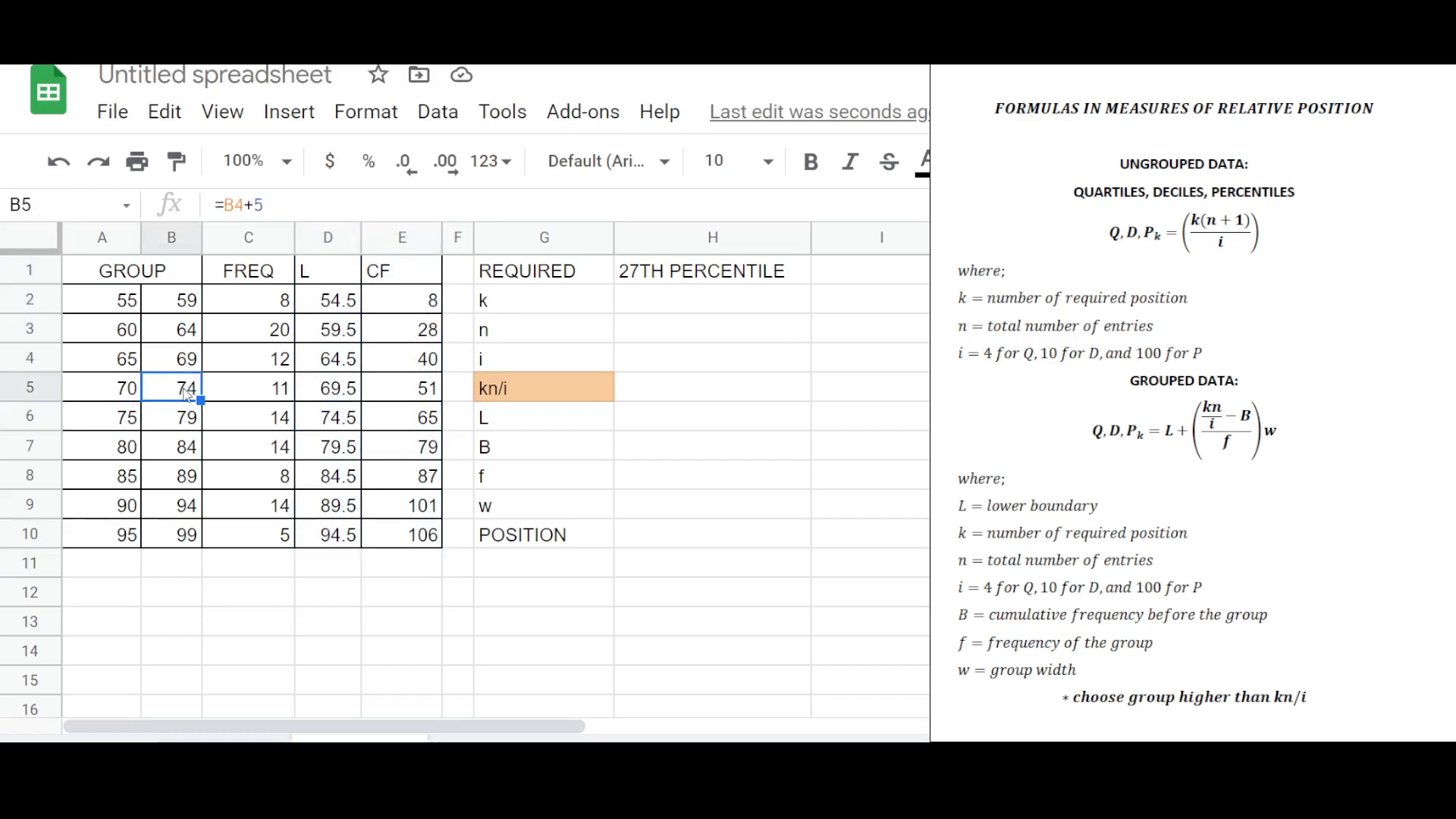
left_click(127, 424)
left_click(343, 420)
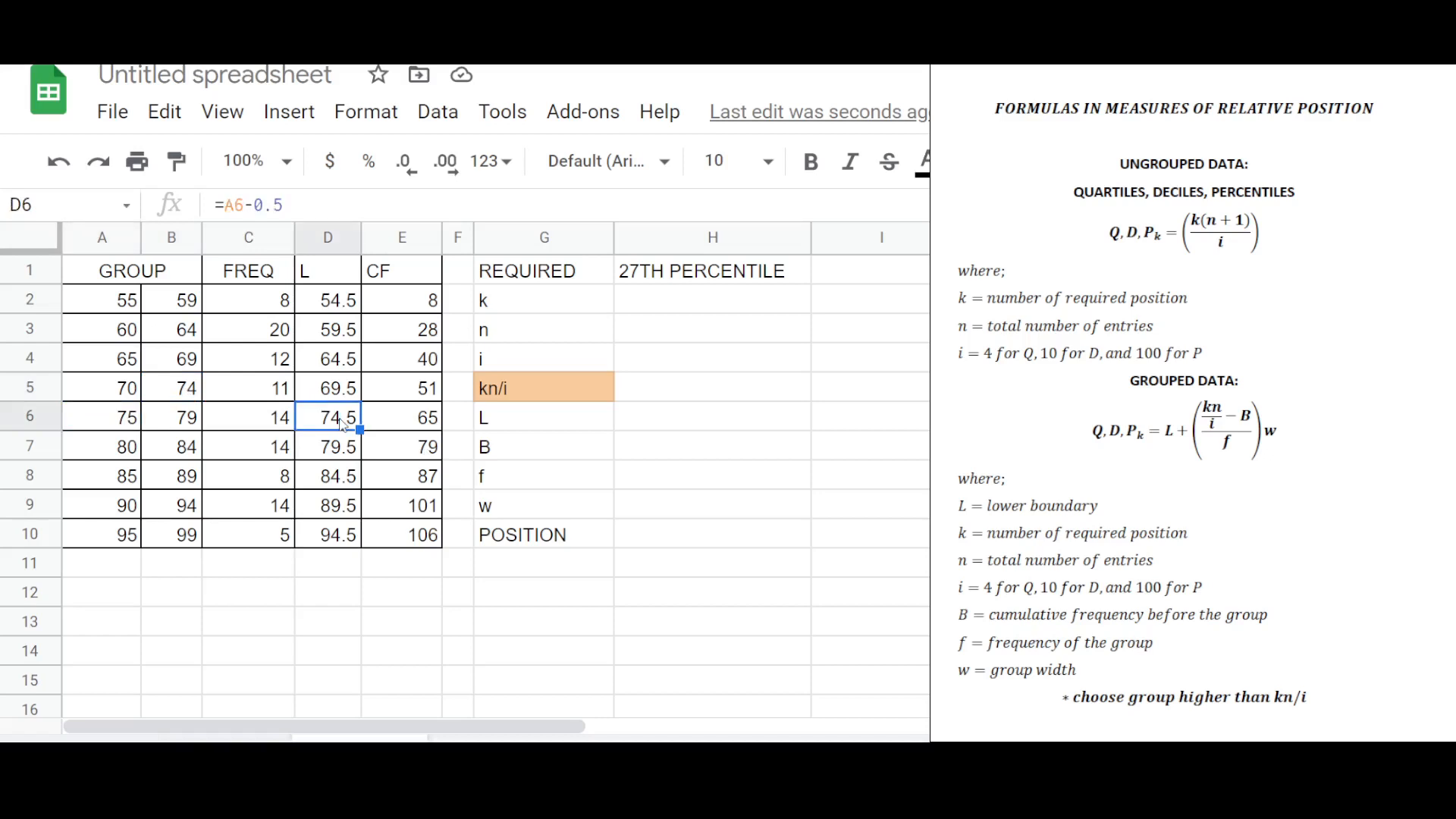
left_click(338, 453)
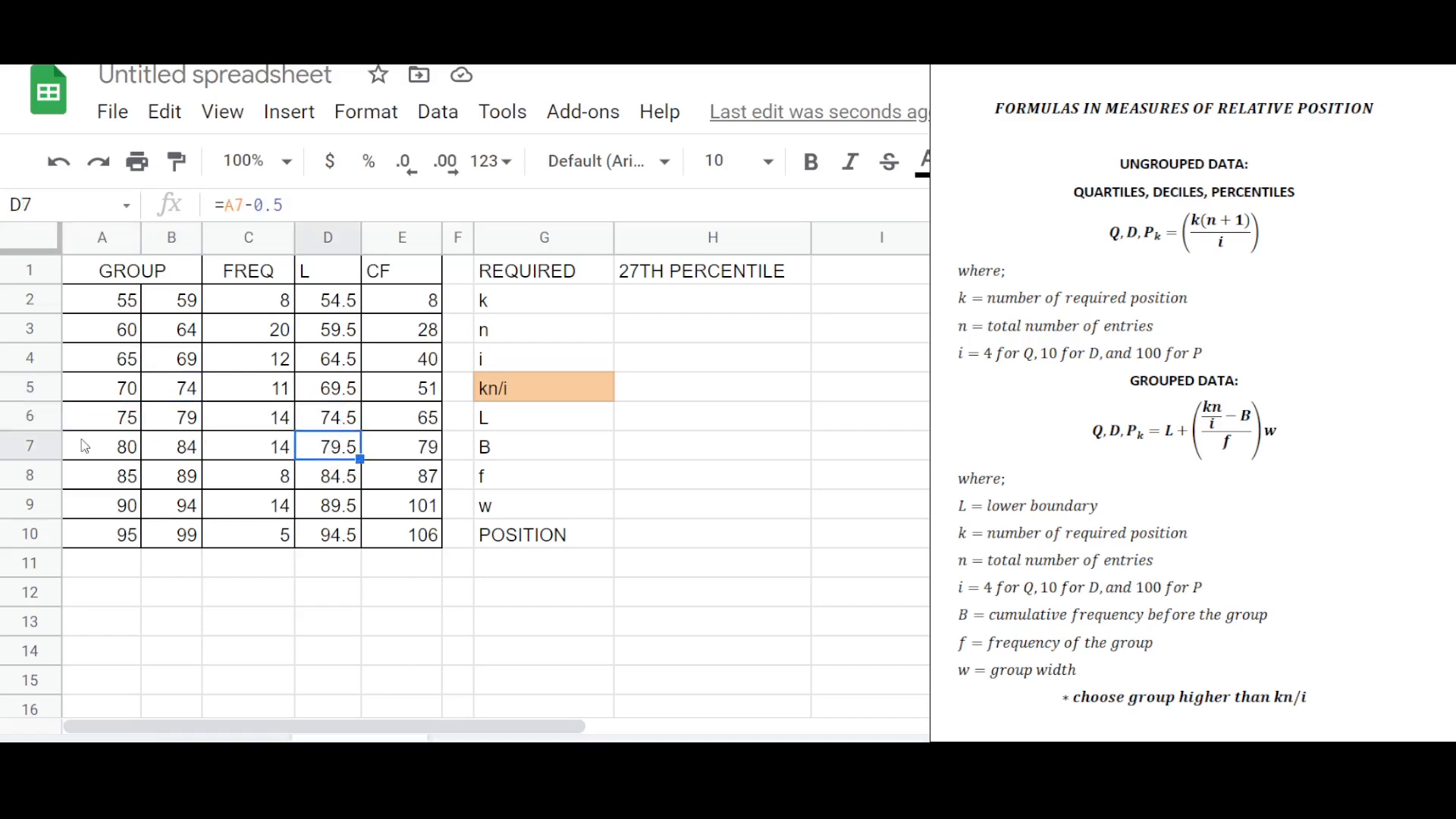
left_click(119, 452)
left_click(176, 424)
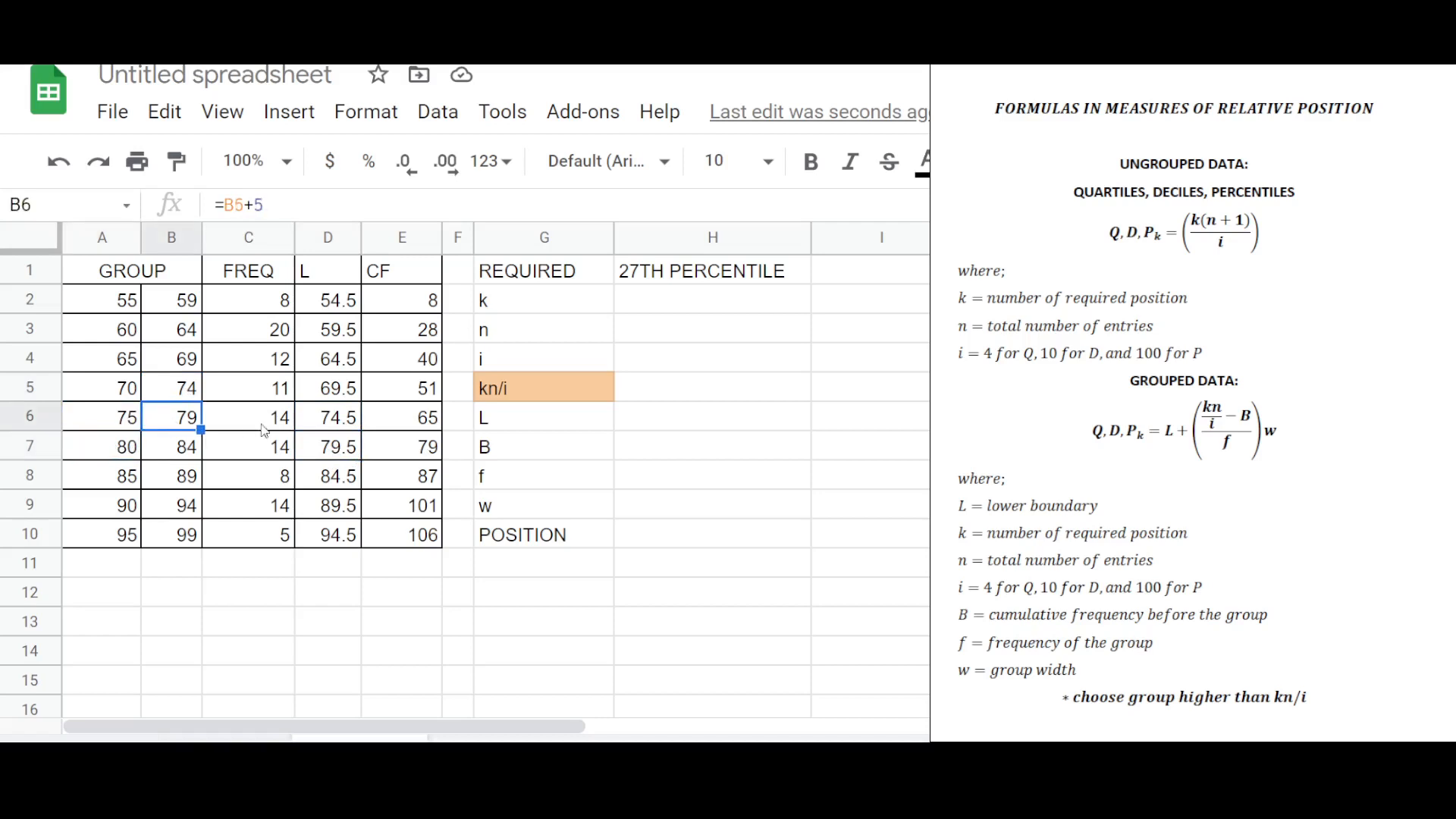
left_click_drag(334, 300, 334, 358)
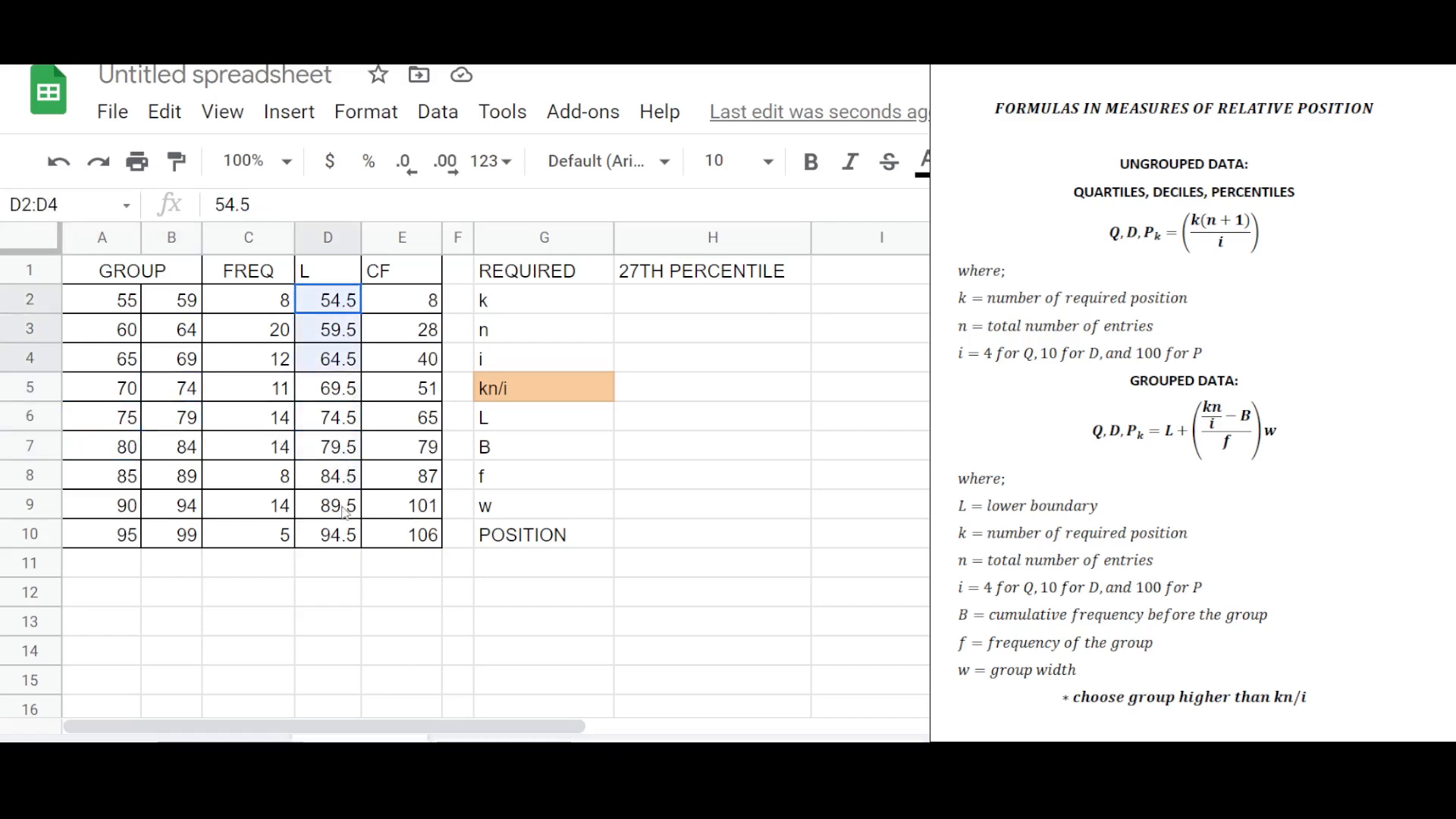
left_click(345, 511)
Compare the cumulative frequency formulas in the CF column with the frequencies.
left_click(421, 305)
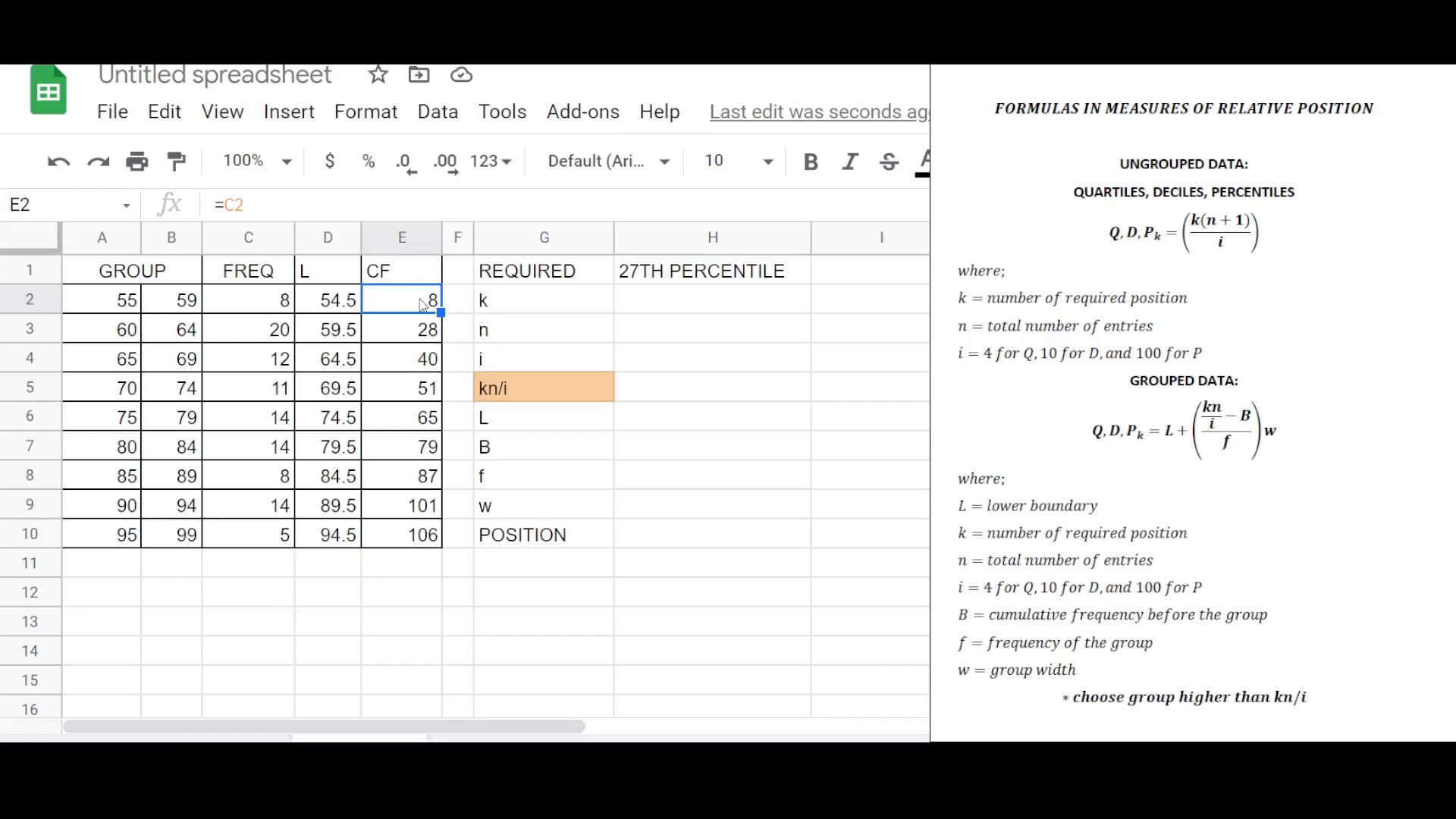
left_click(270, 300)
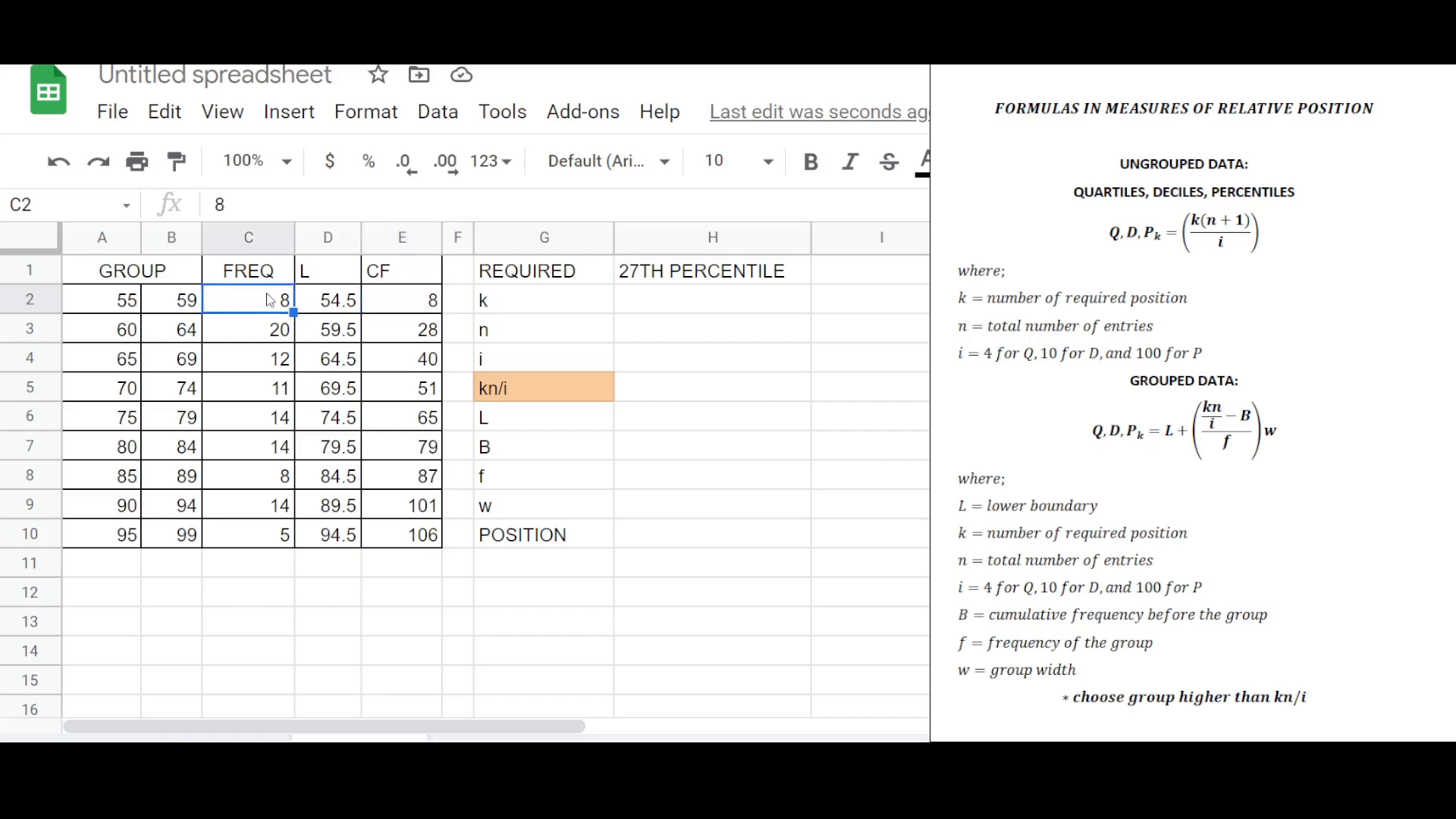
left_click(417, 337)
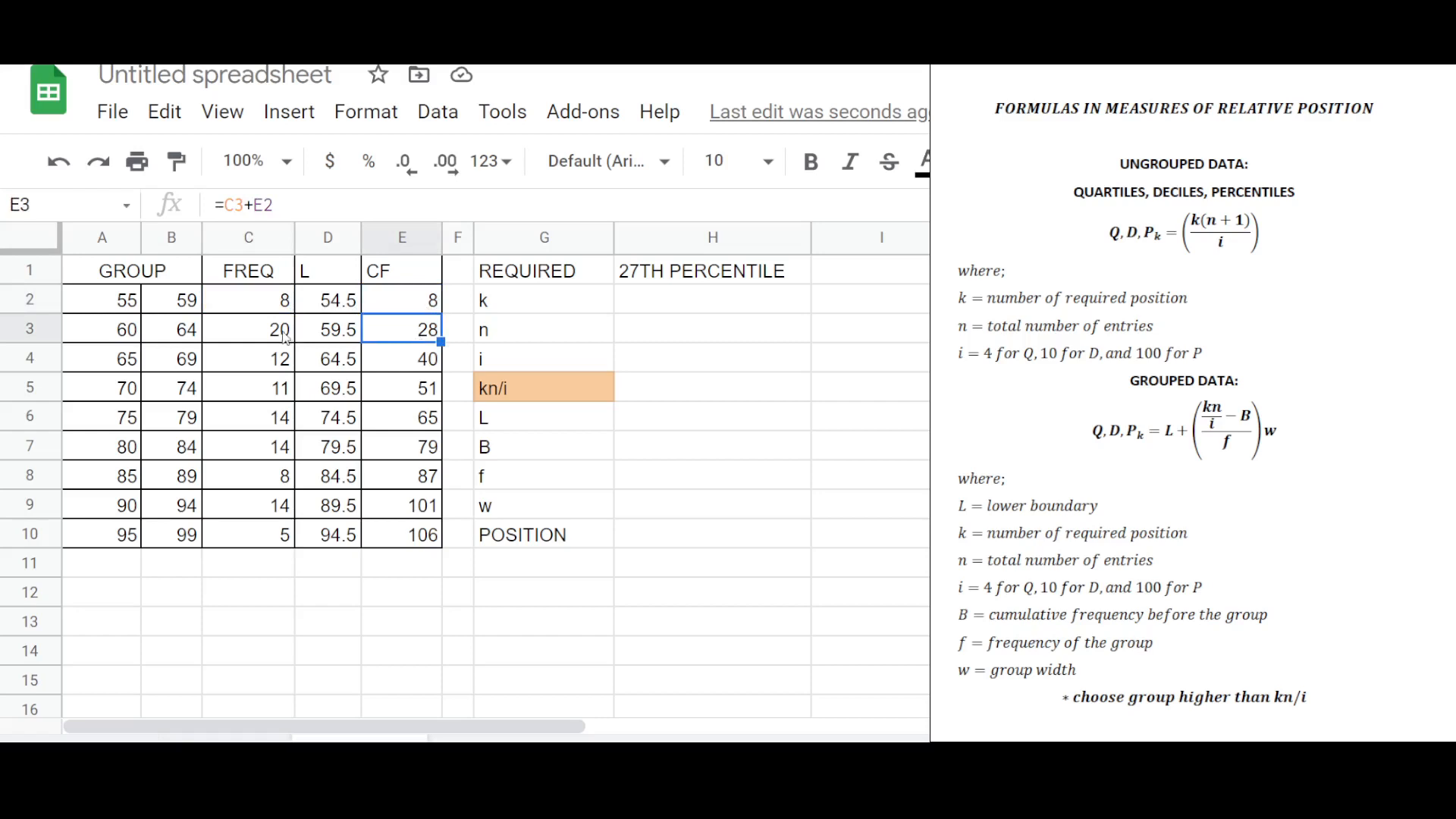
left_click(277, 305)
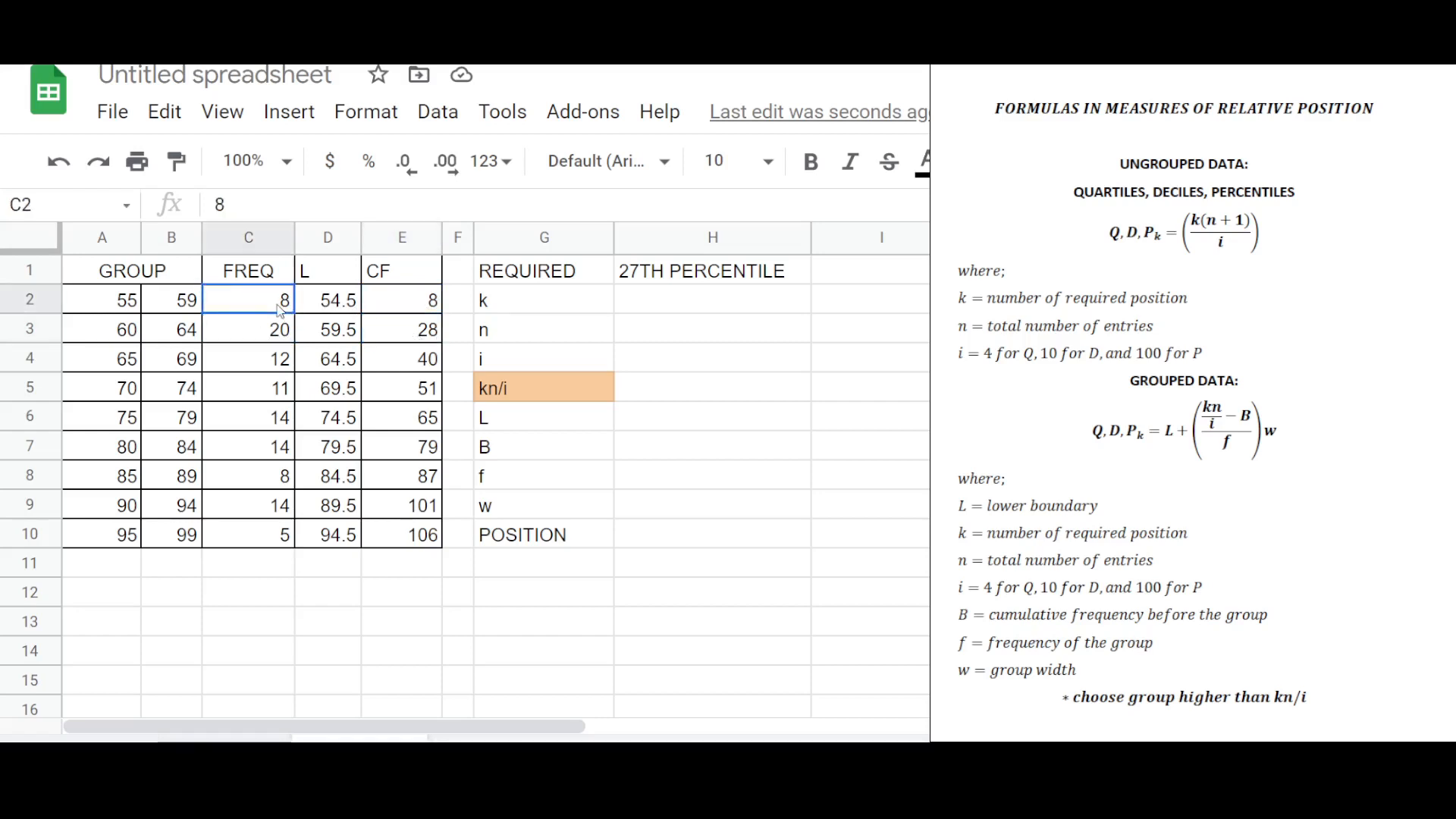
left_click(434, 364)
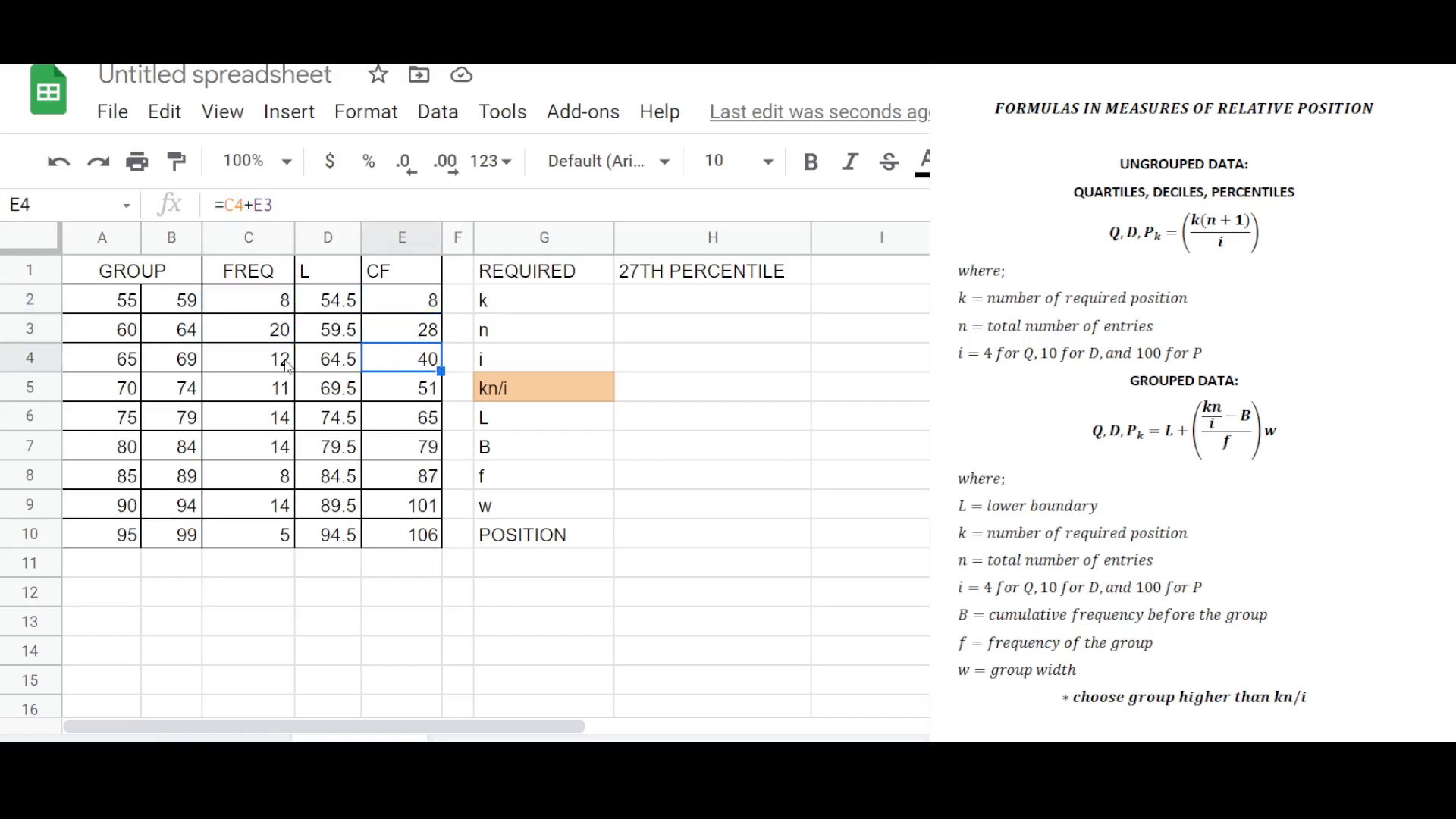
left_click(285, 339)
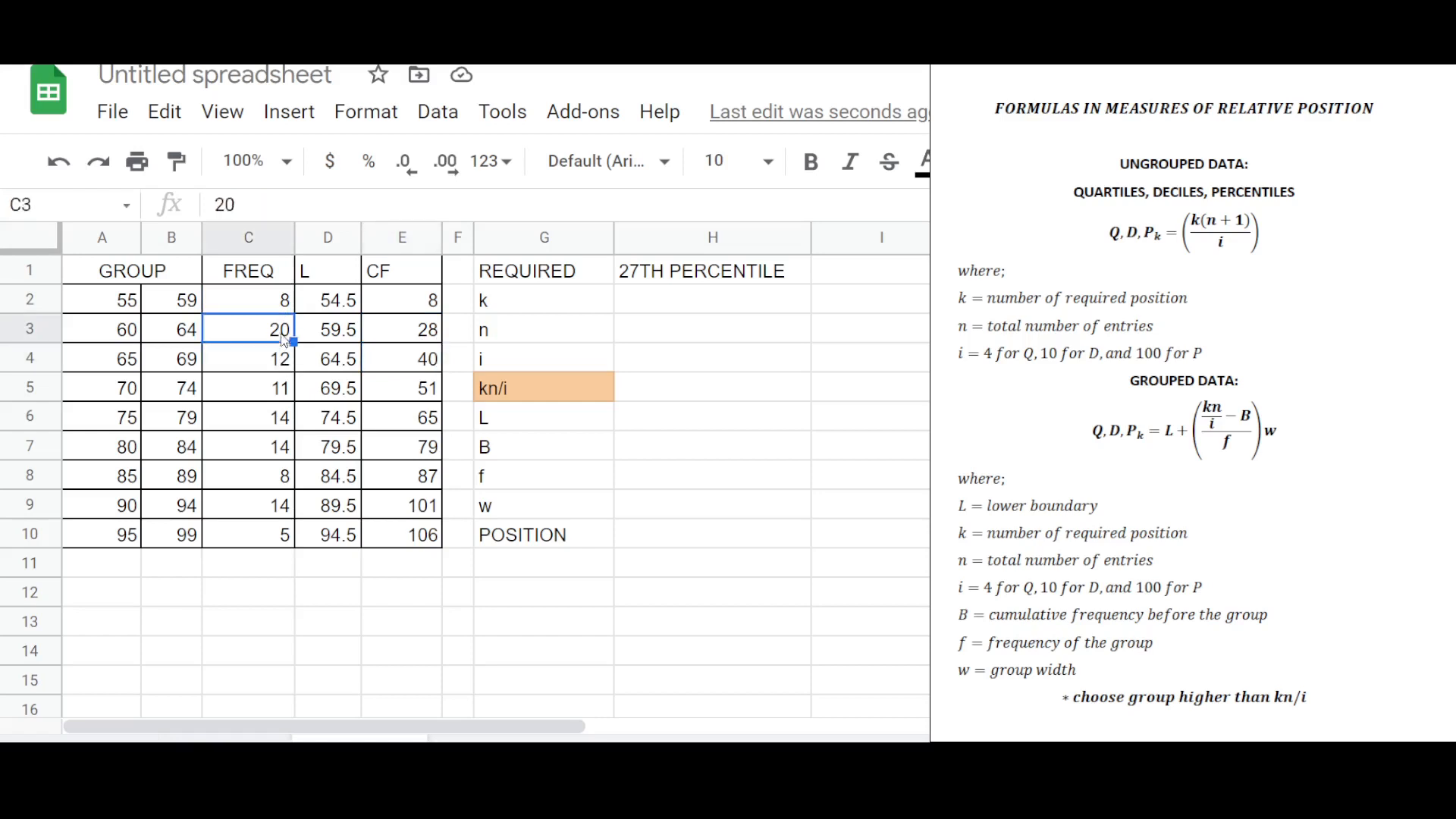
left_click(288, 304)
left_click(413, 388)
left_click(285, 383)
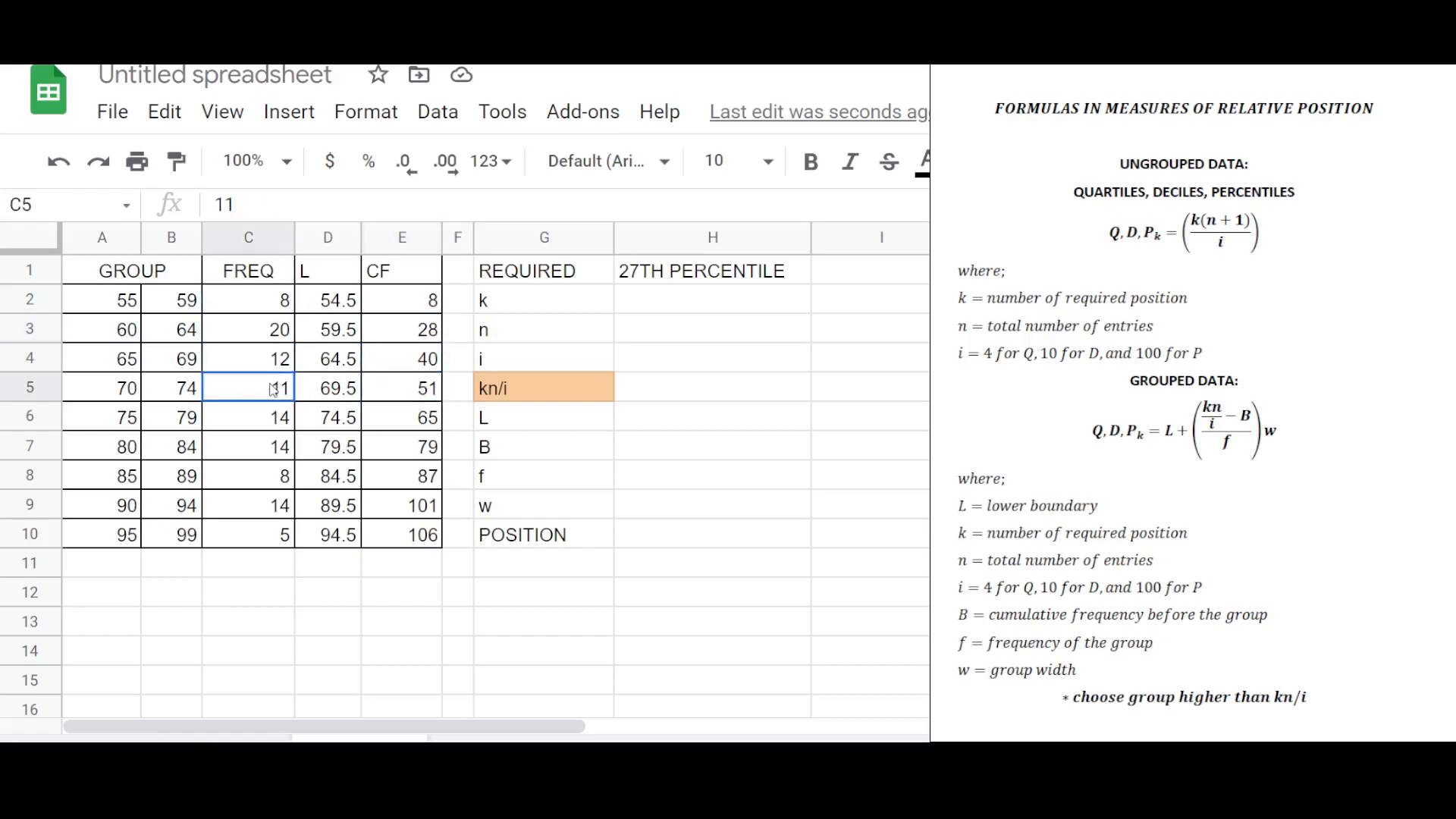
left_click(271, 362)
left_click(280, 334)
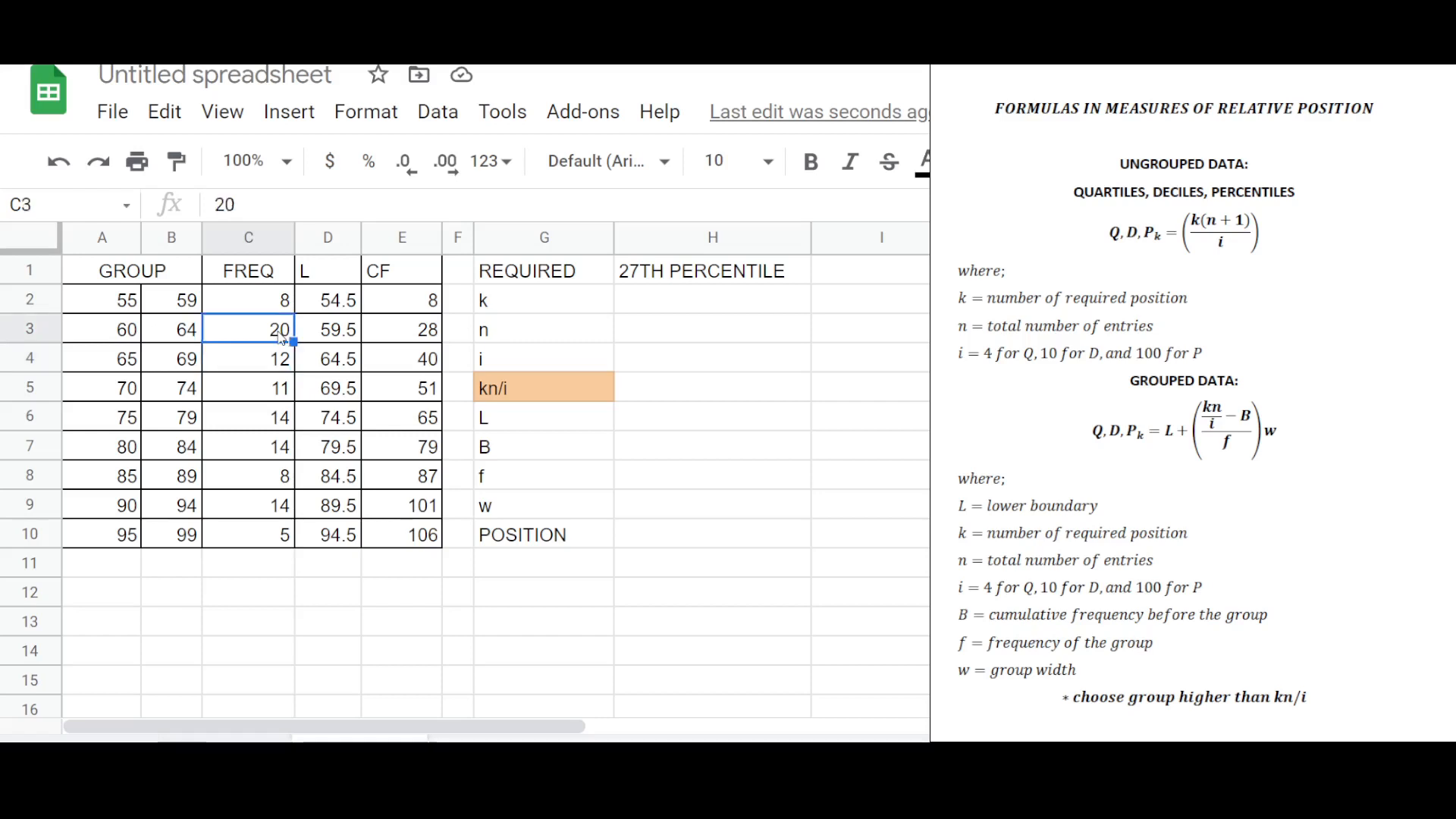
left_click(273, 298)
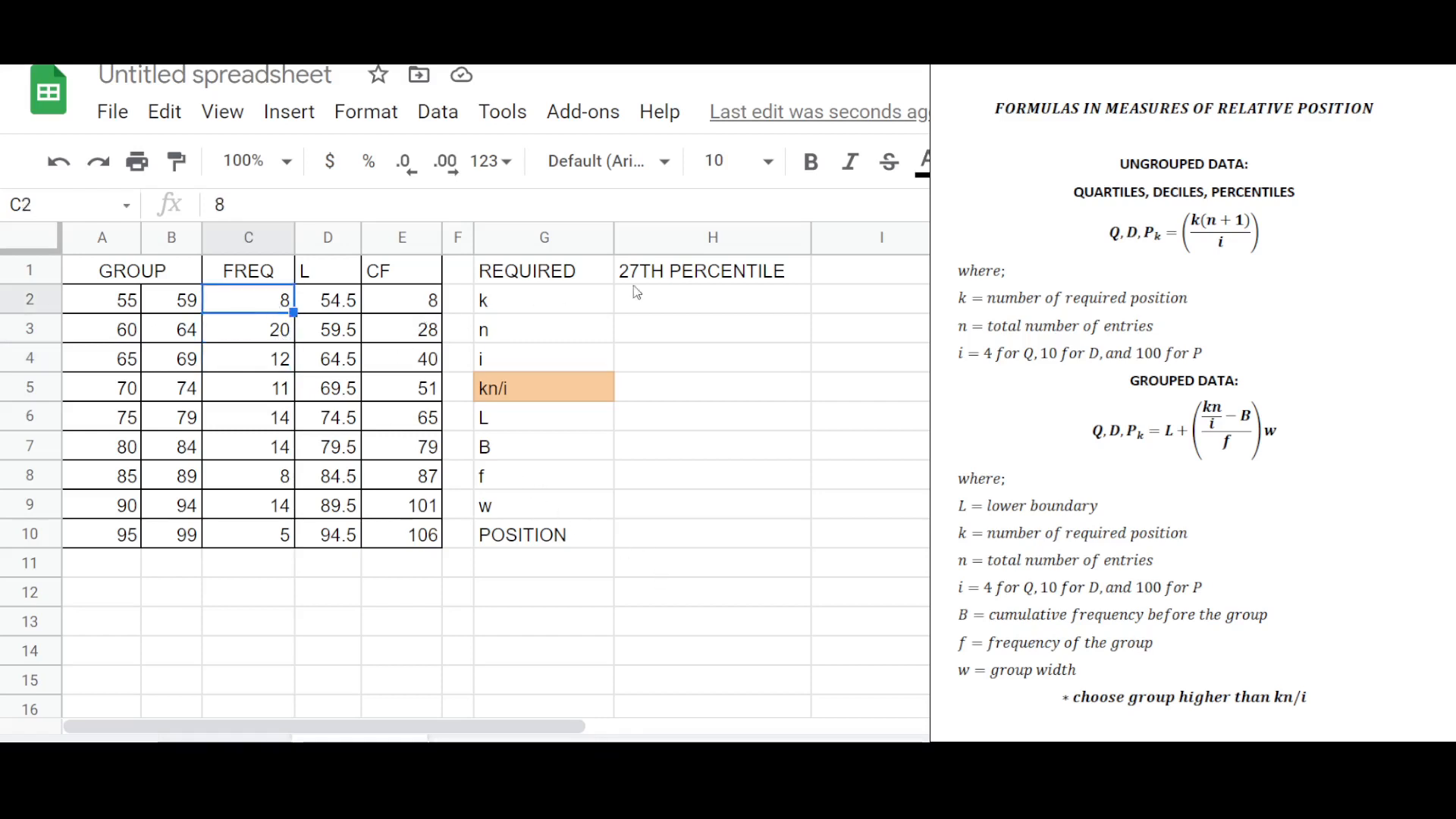
Examine the required-values area for the 27th percentile beside the table.
left_click(695, 324)
left_click(698, 304)
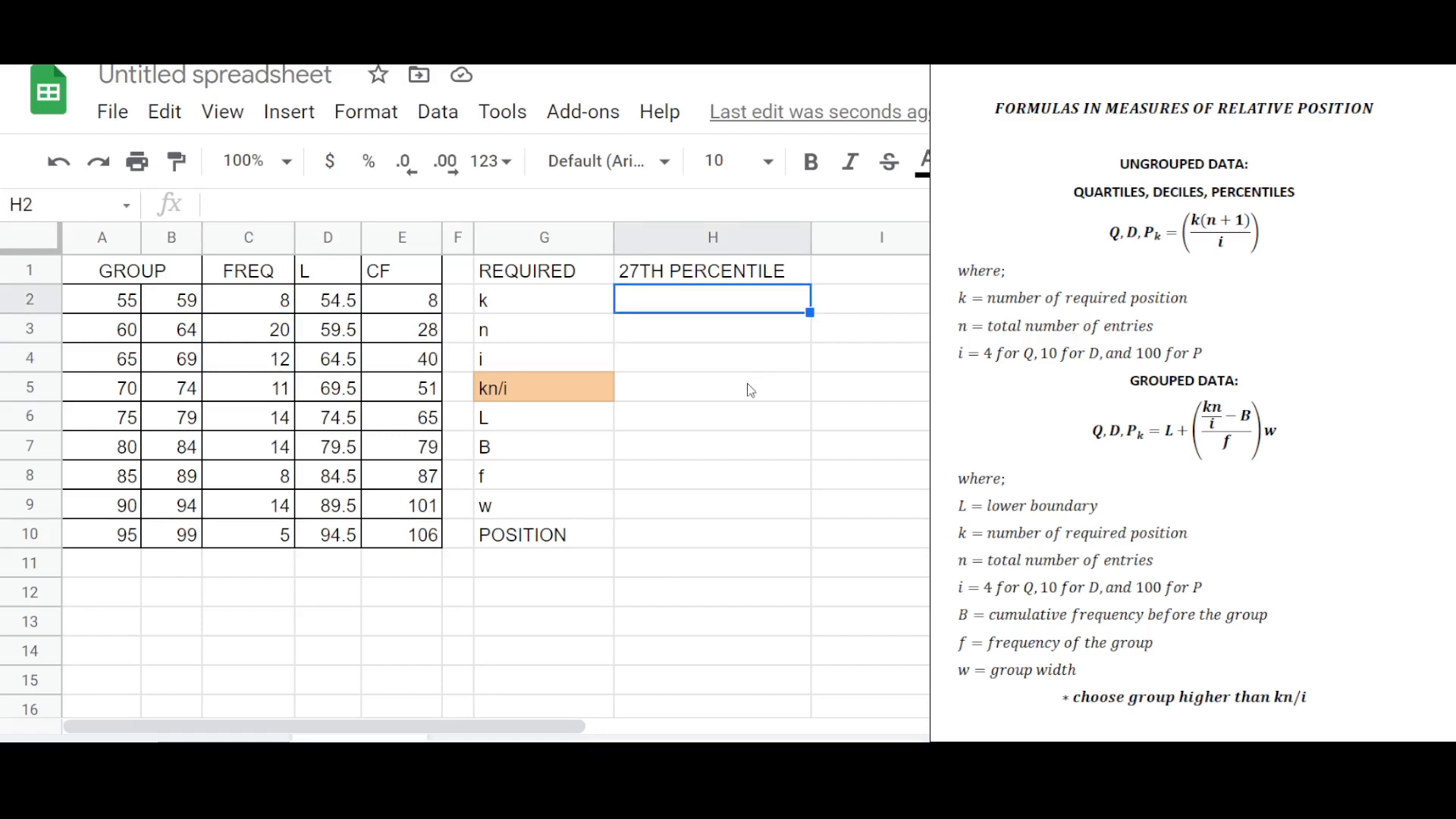
left_click(719, 394)
left_click(544, 389)
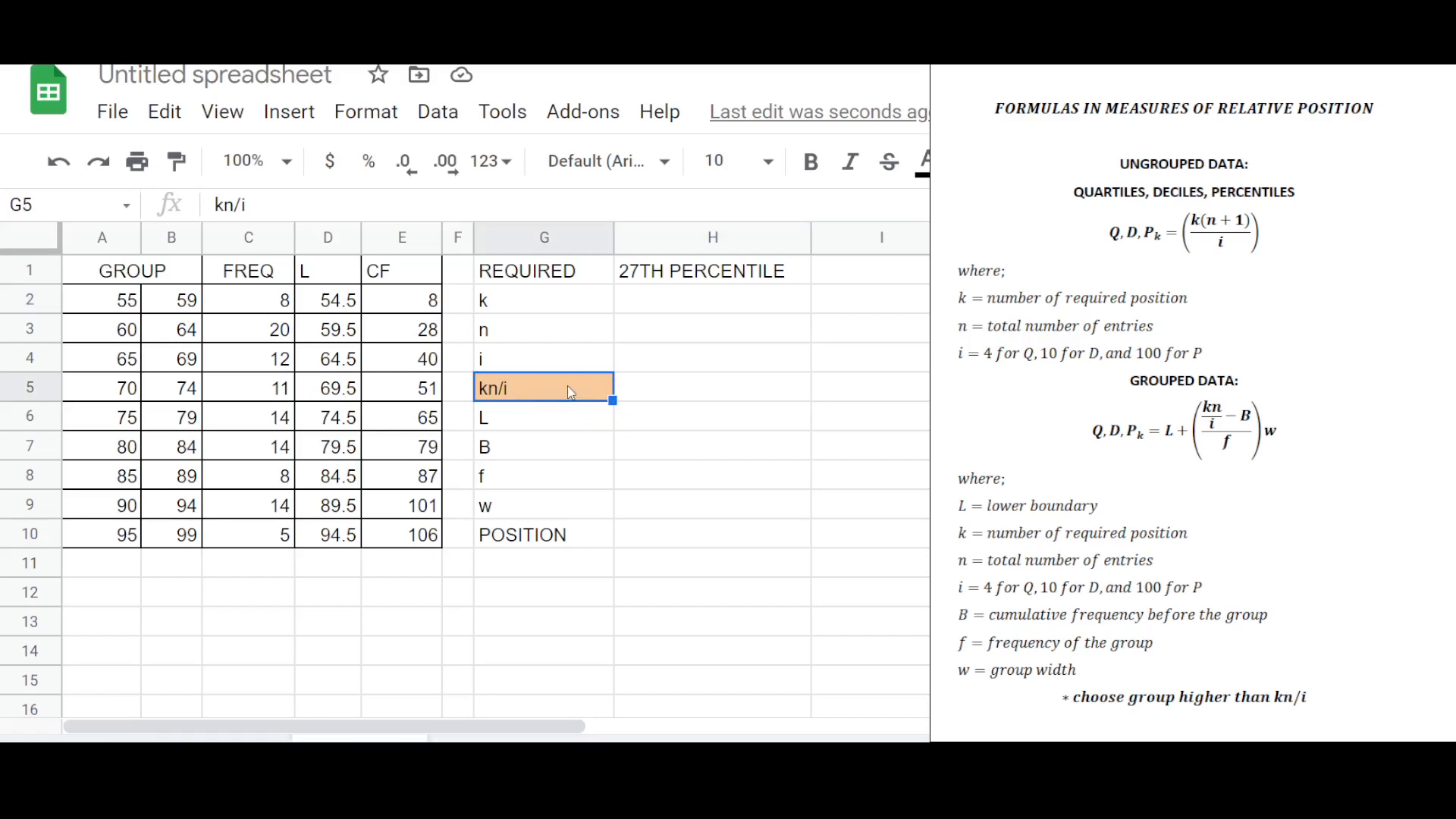
left_click_drag(600, 427, 711, 503)
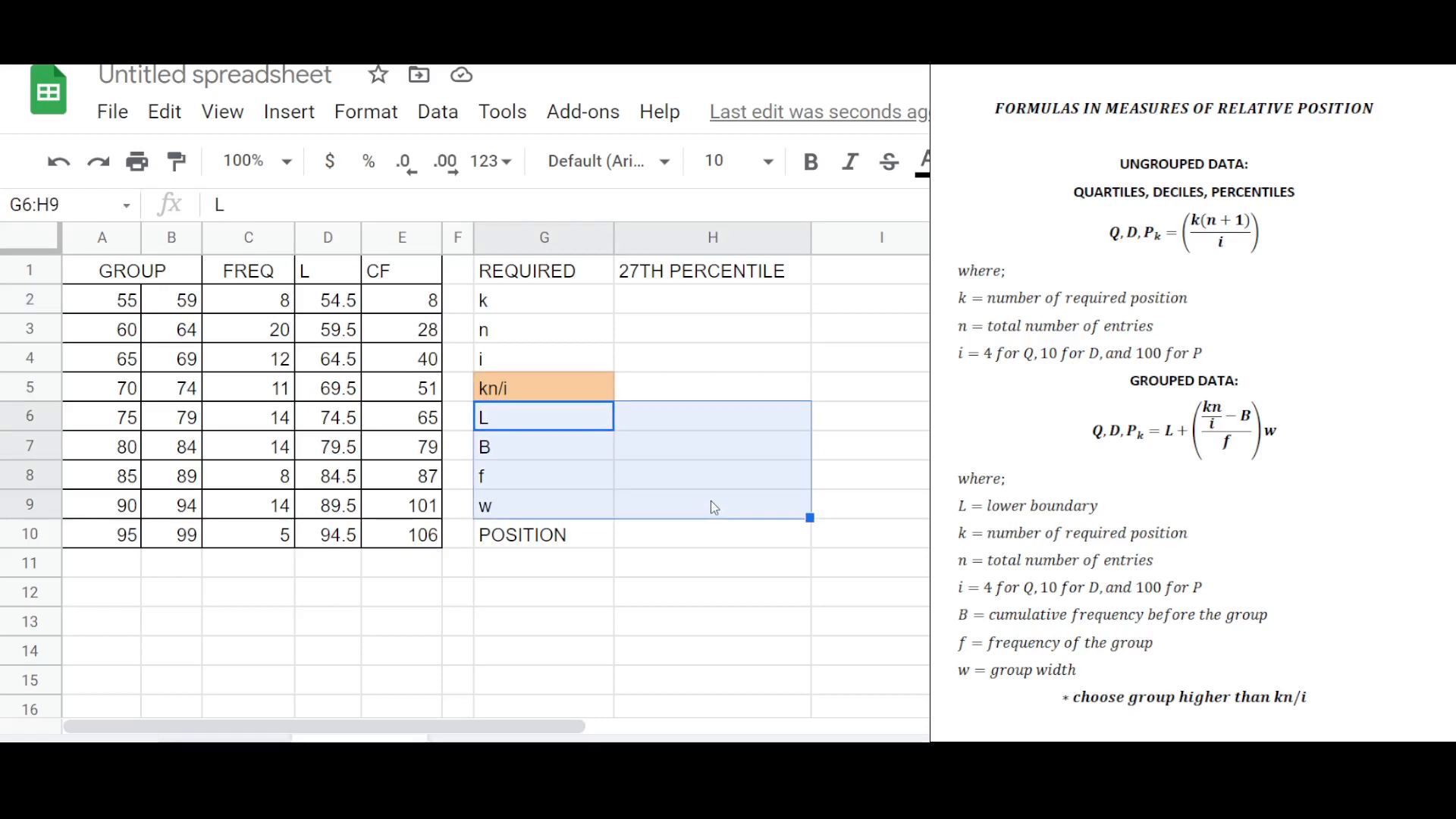
left_click(740, 486)
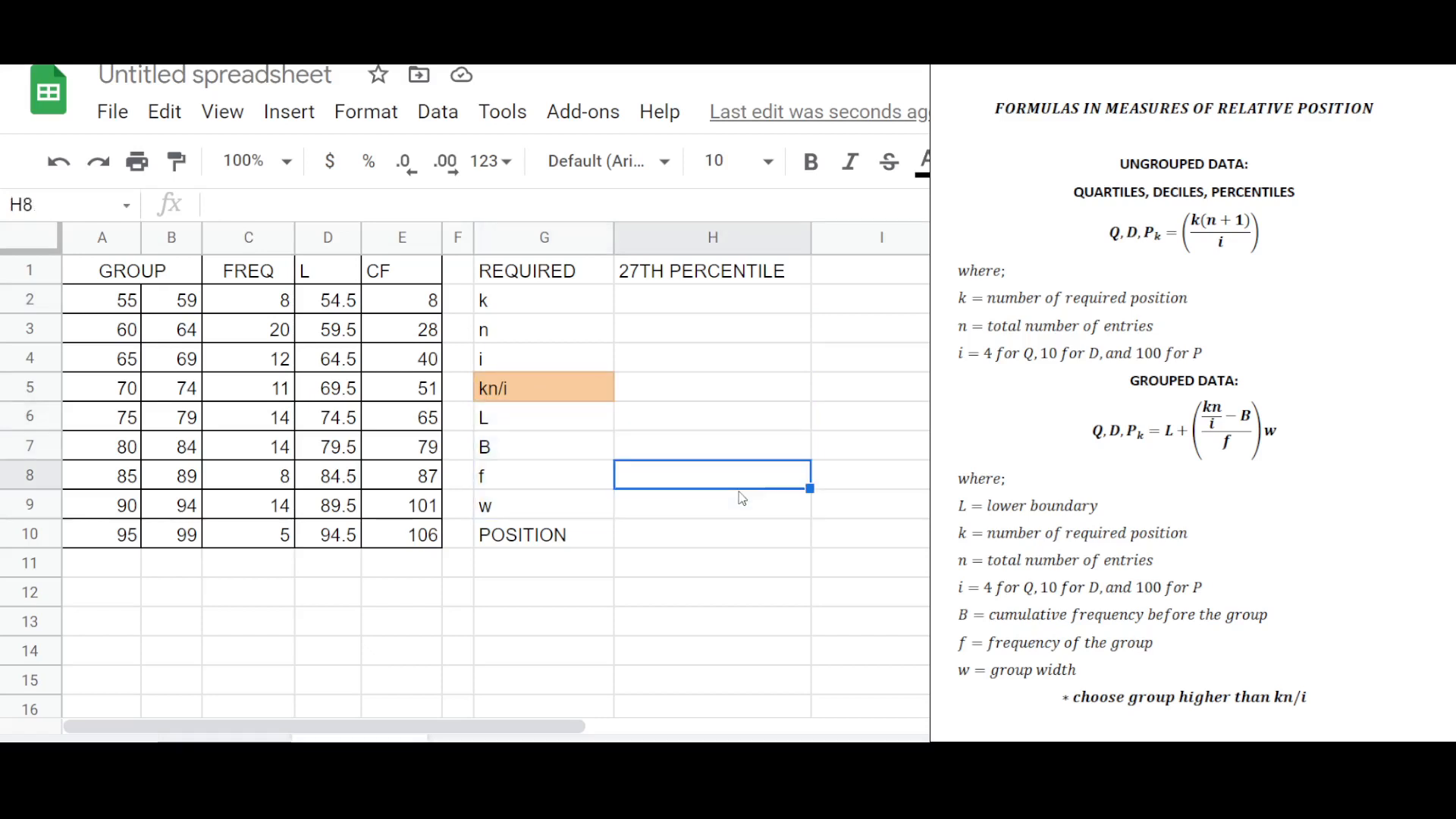
left_click(537, 397)
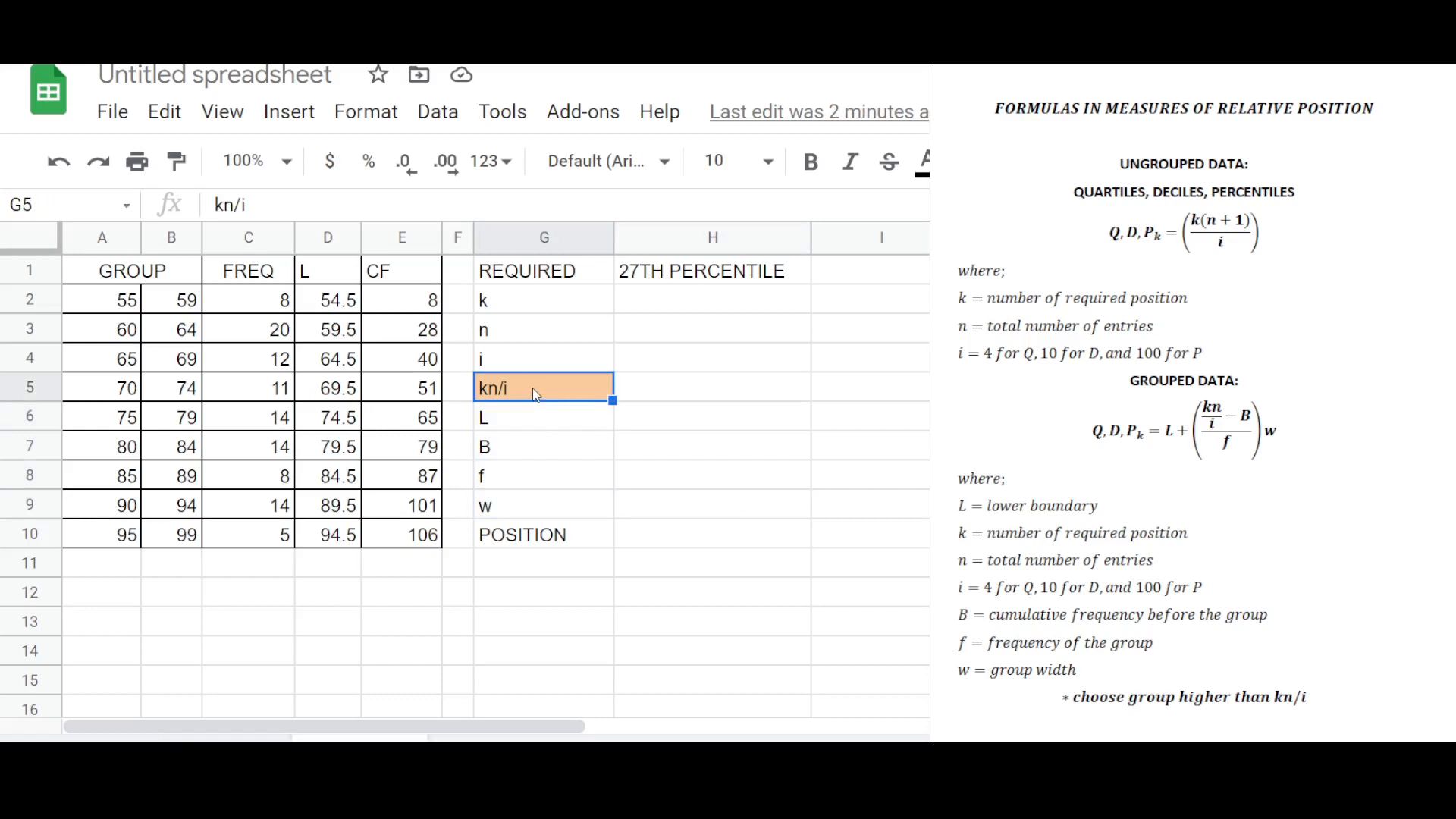
left_click_drag(523, 422, 728, 520)
left_click(725, 512)
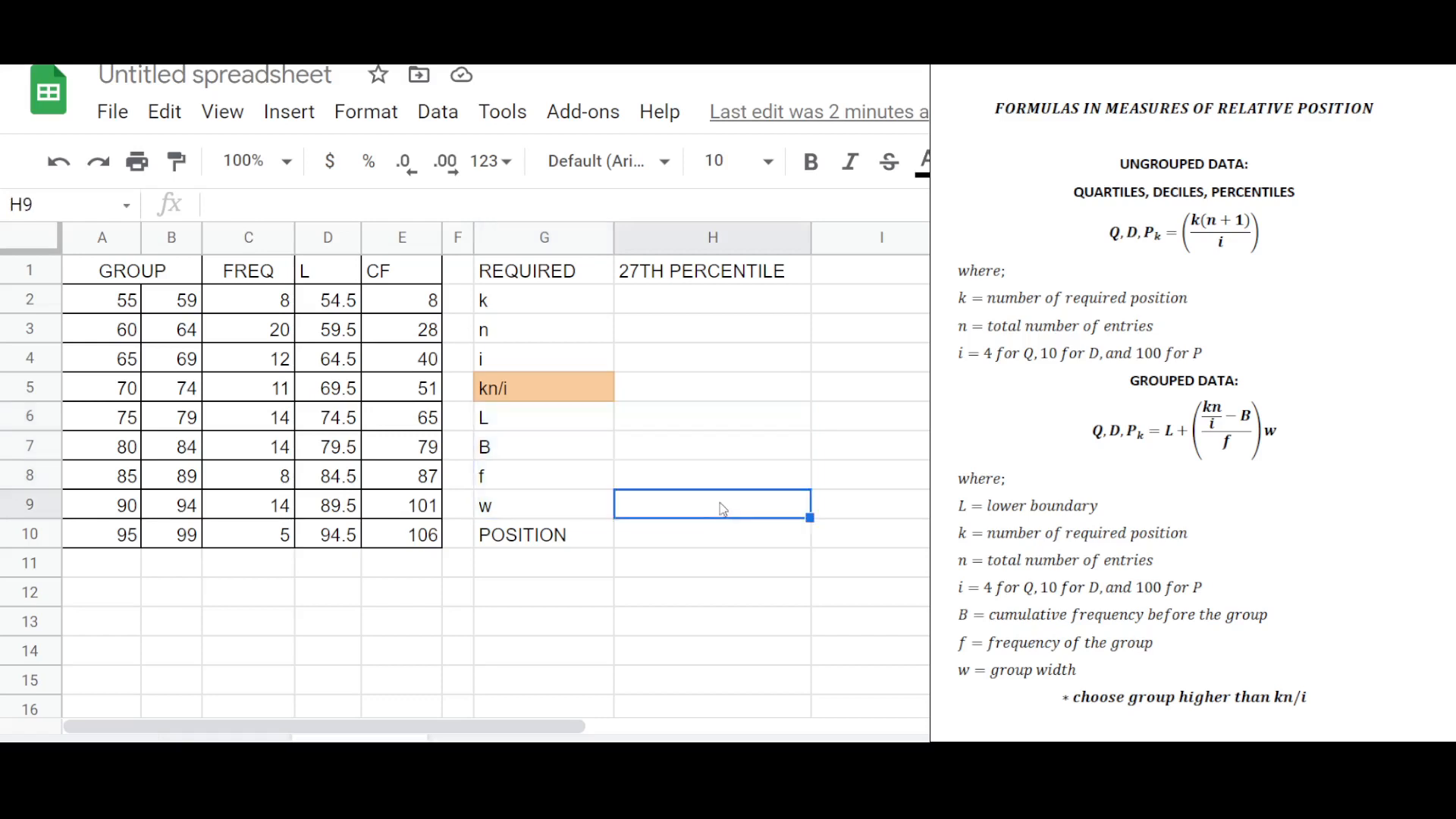
Enter 27 as k for the 27th percentile.
left_click(709, 302)
type("27")
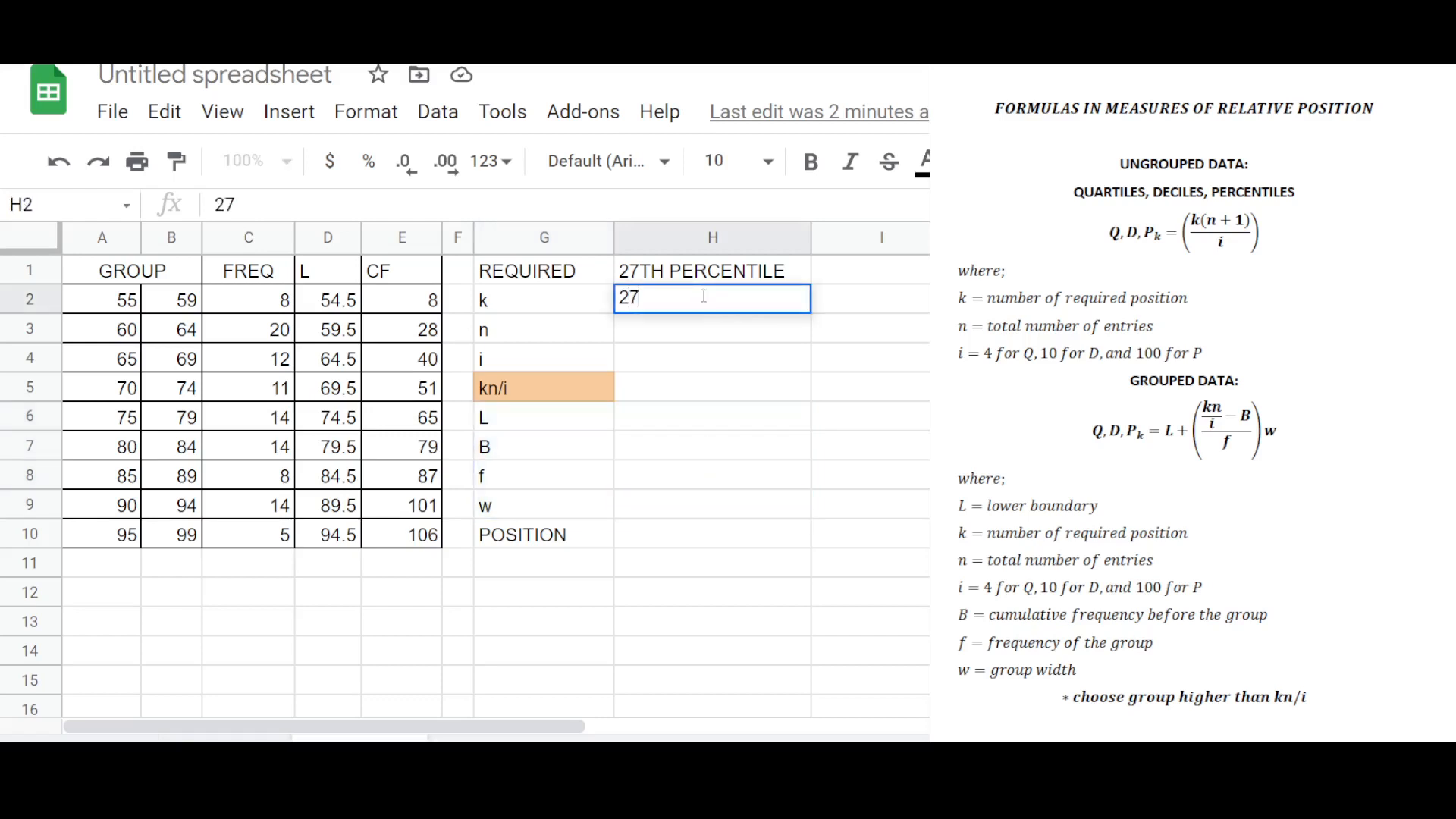
key("Return")
Enter 106 as n, the total number of entries.
left_click(638, 274)
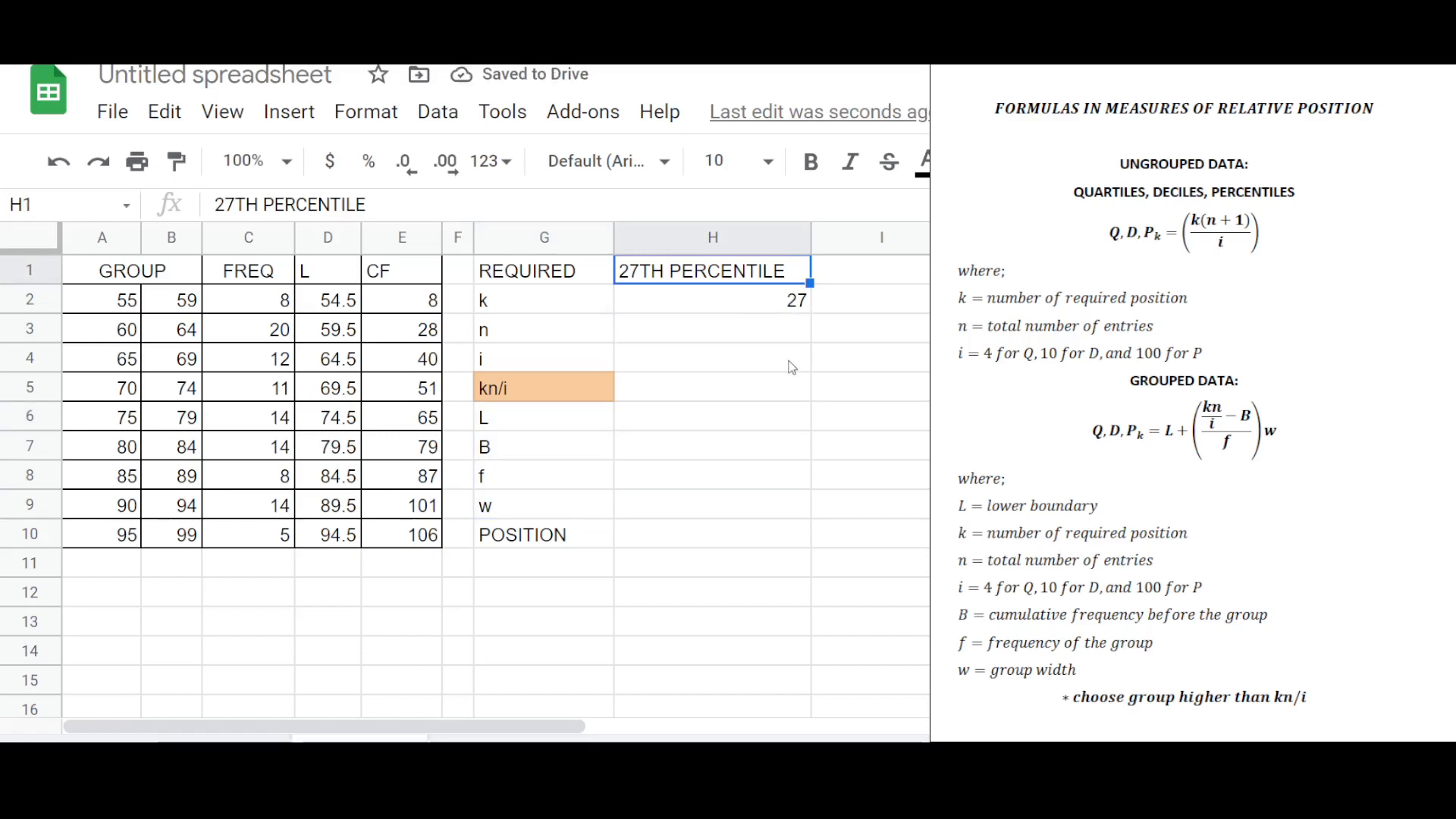
left_click(758, 327)
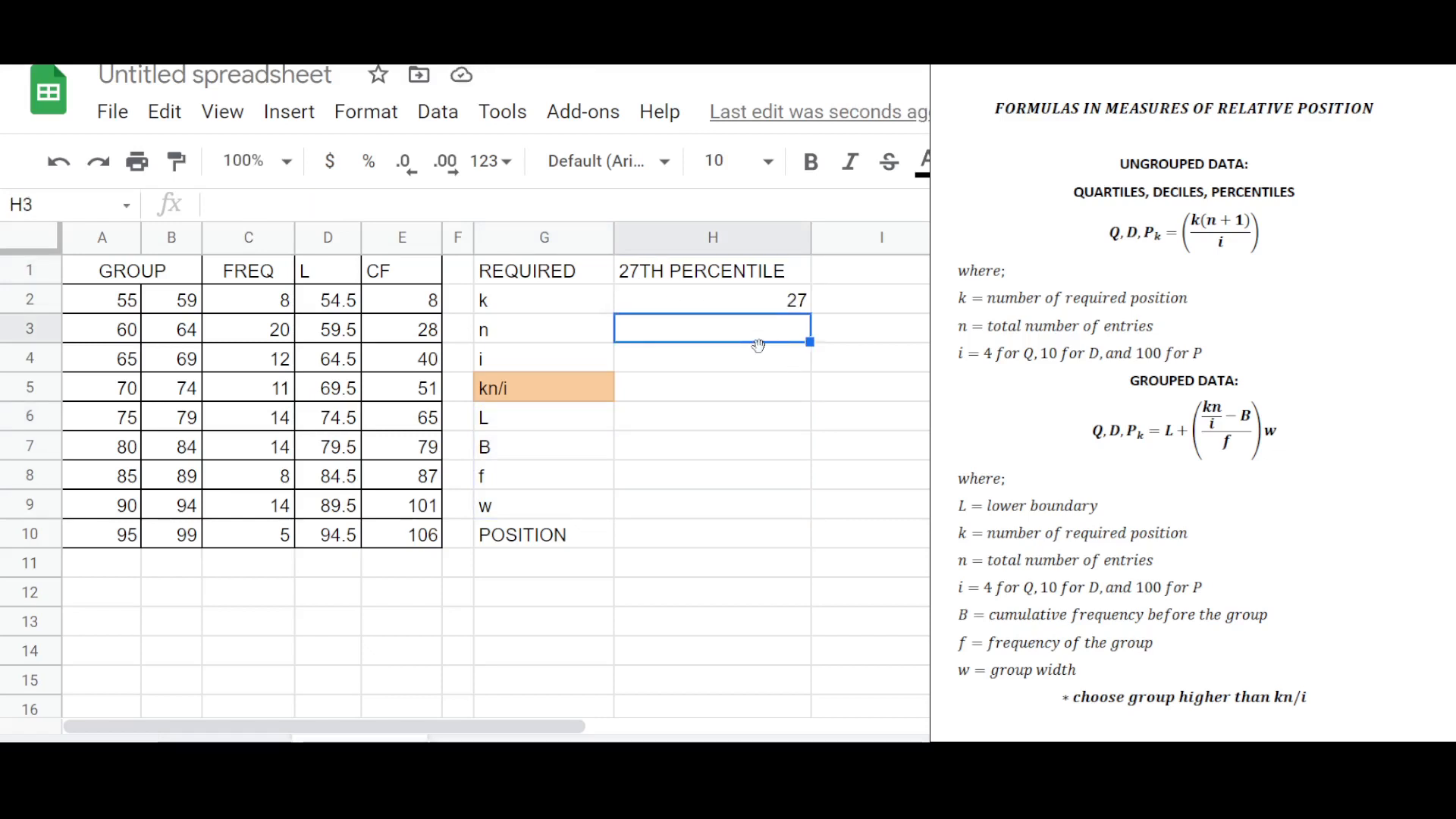
type("106")
key("Return")
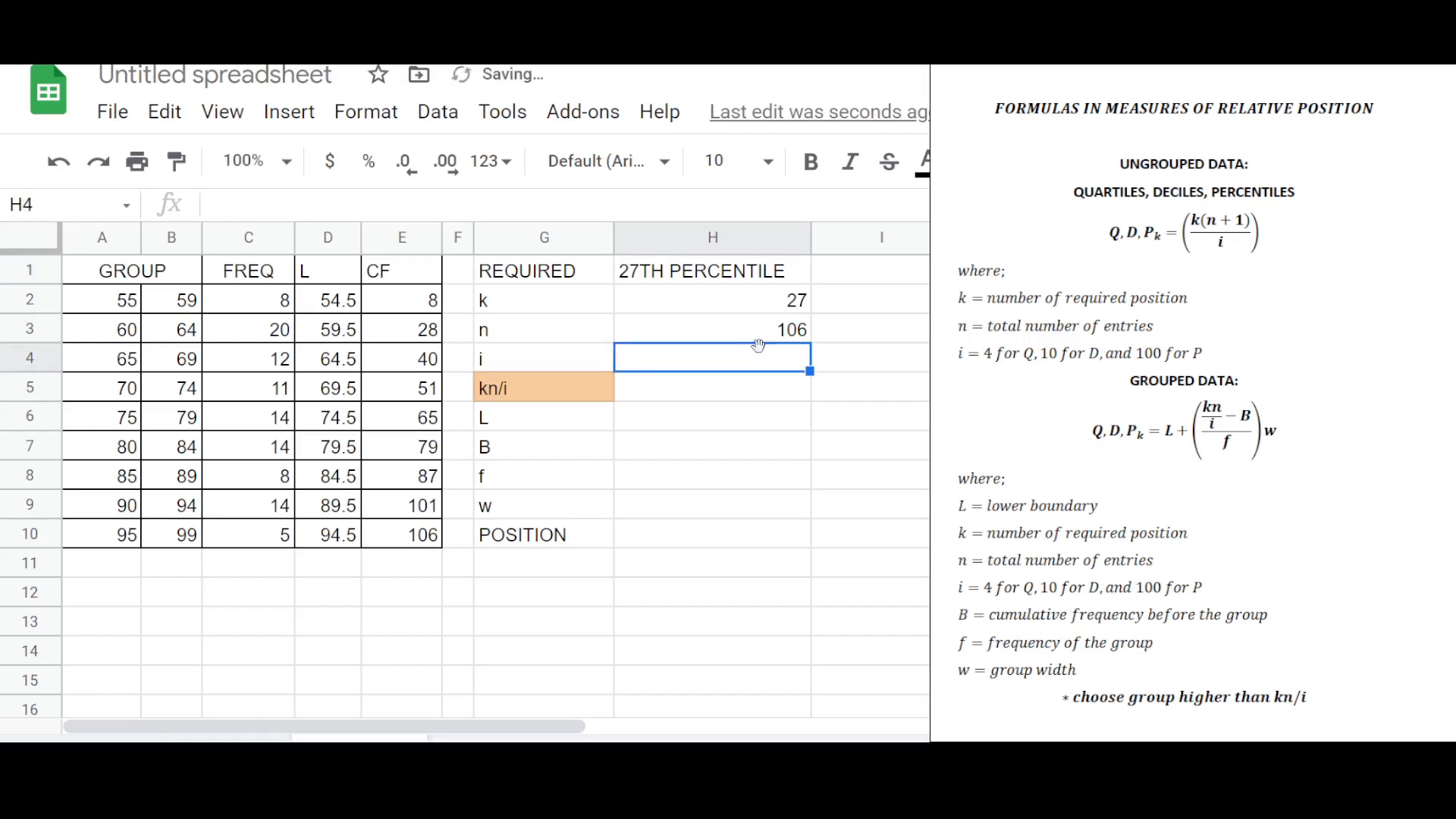
Enter 100 as i for percentiles, after checking the last cumulative frequency.
left_click(775, 334)
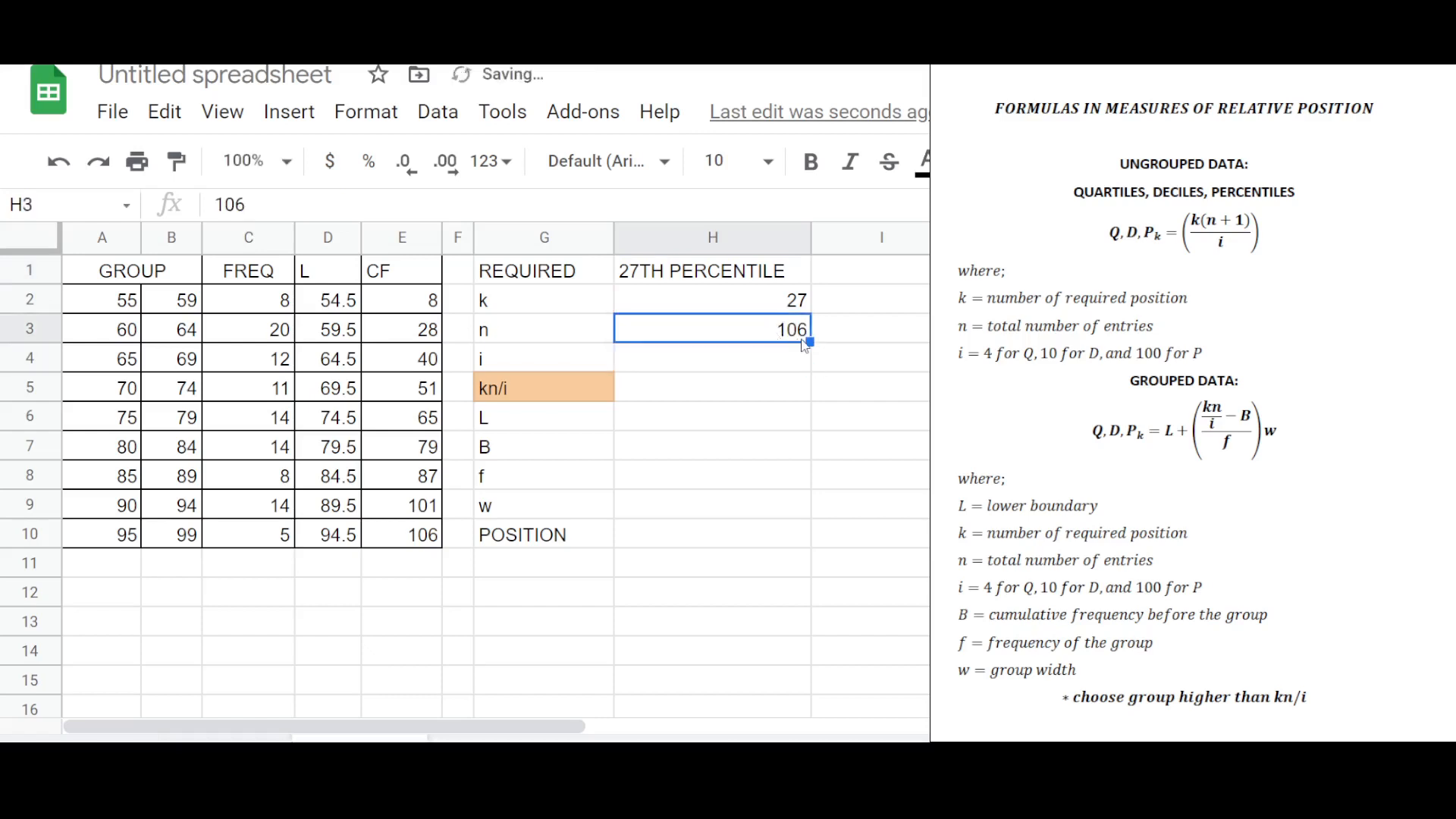
left_click(425, 541)
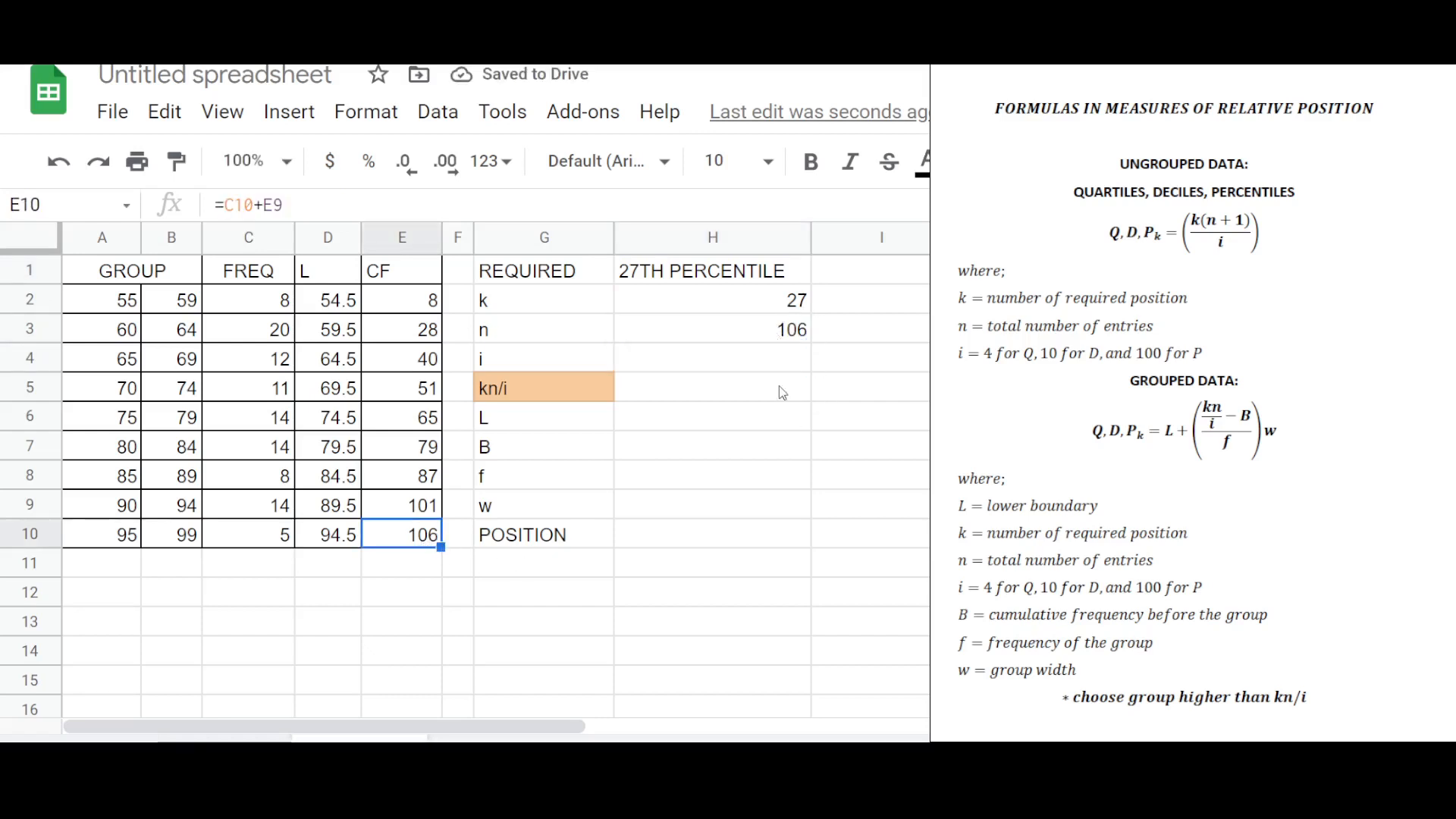
left_click(771, 367)
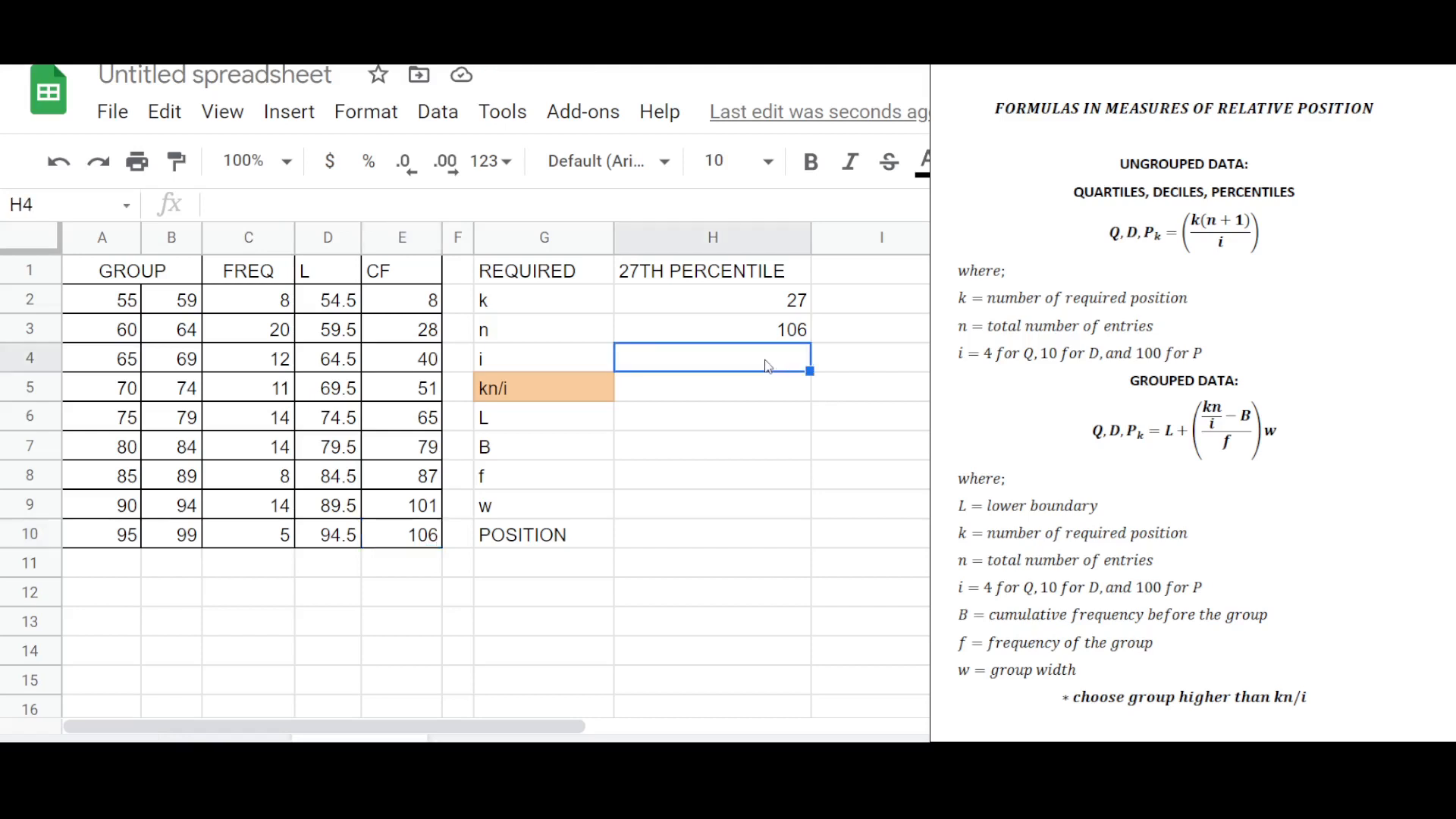
type("100")
key("Return")
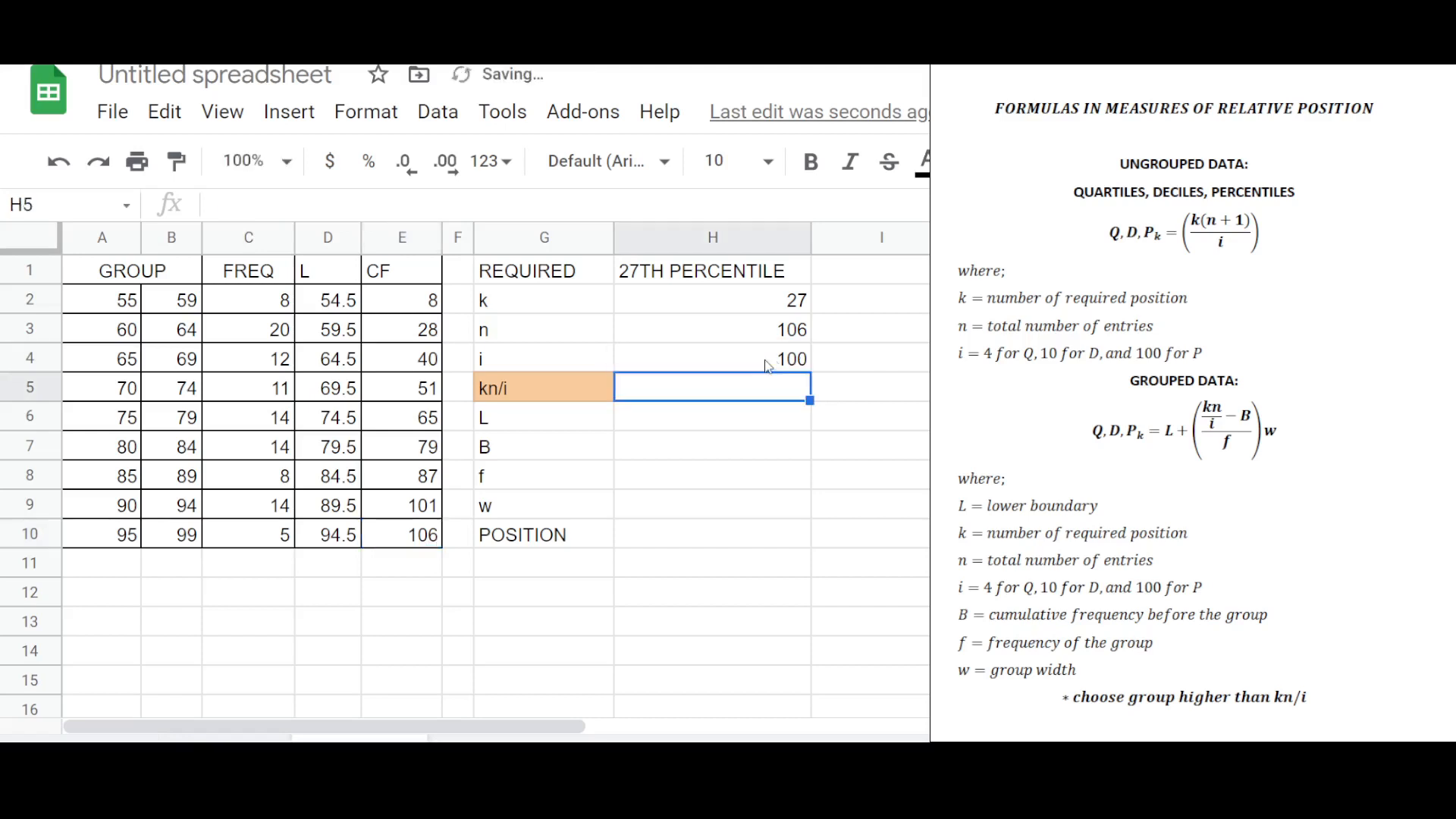
Compute kn/i in the kn/i cell as k times n divided by i, using the k, n and i cells.
left_click(514, 389)
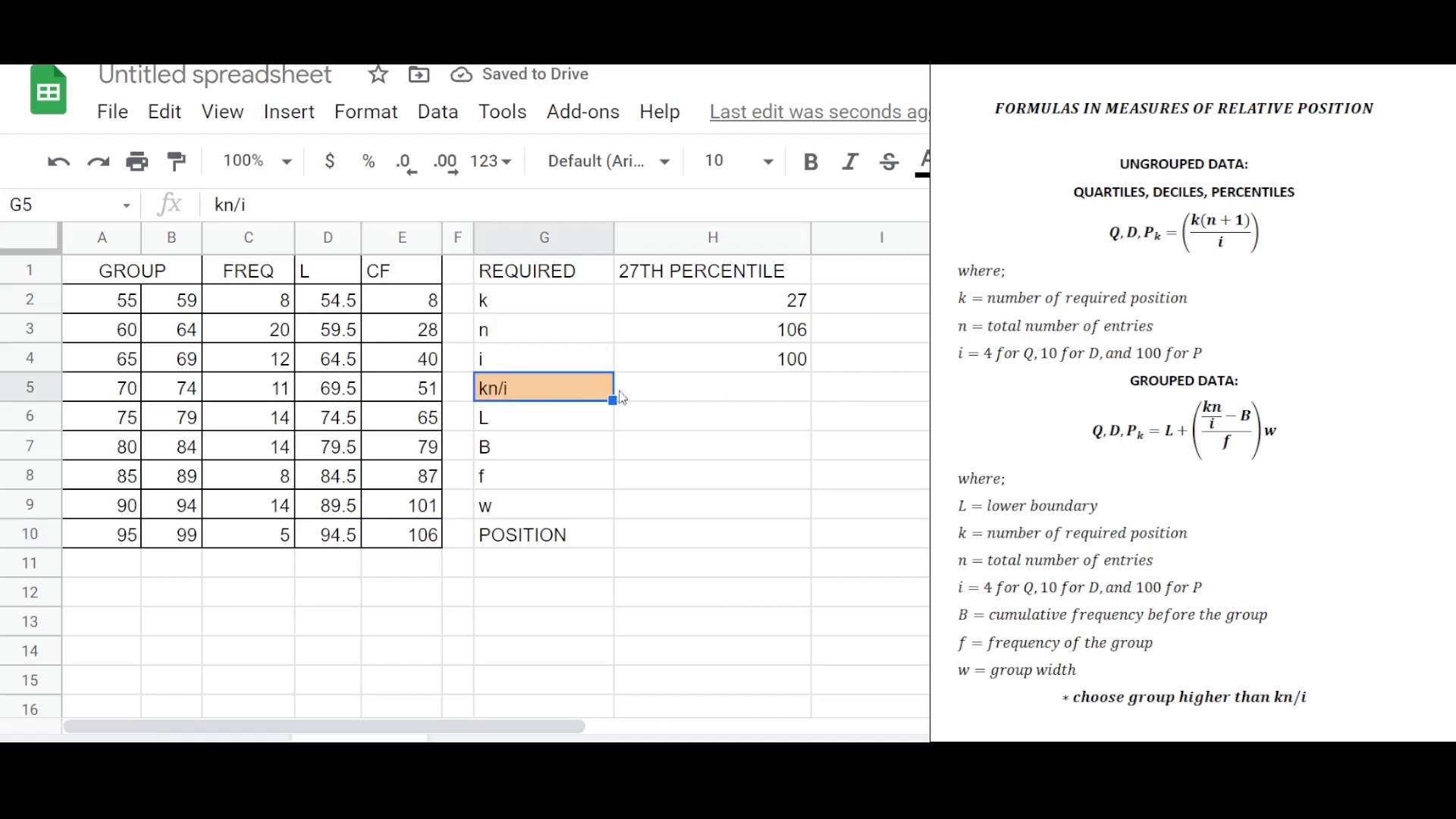
left_click(703, 393)
type("=")
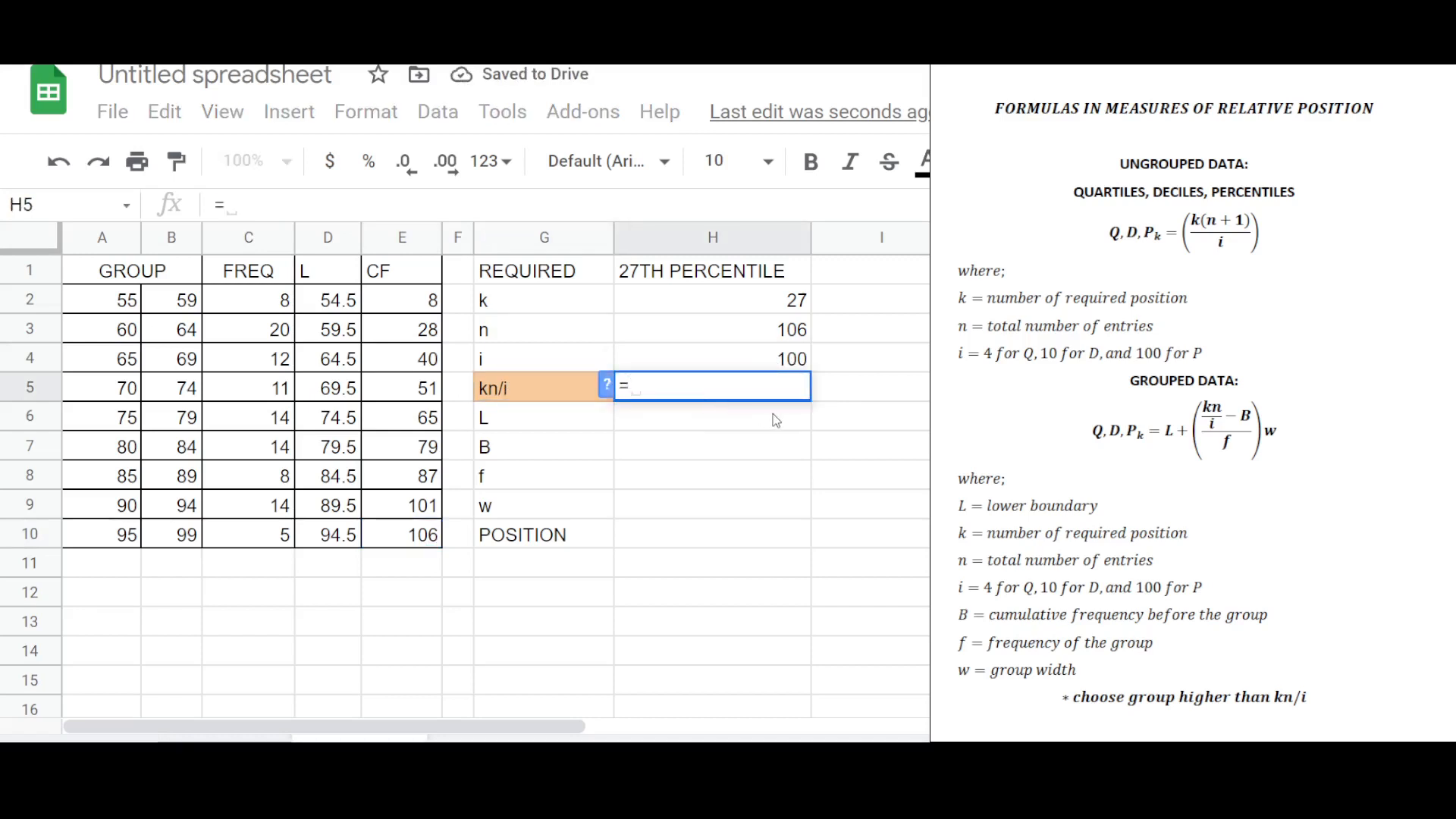
type("(")
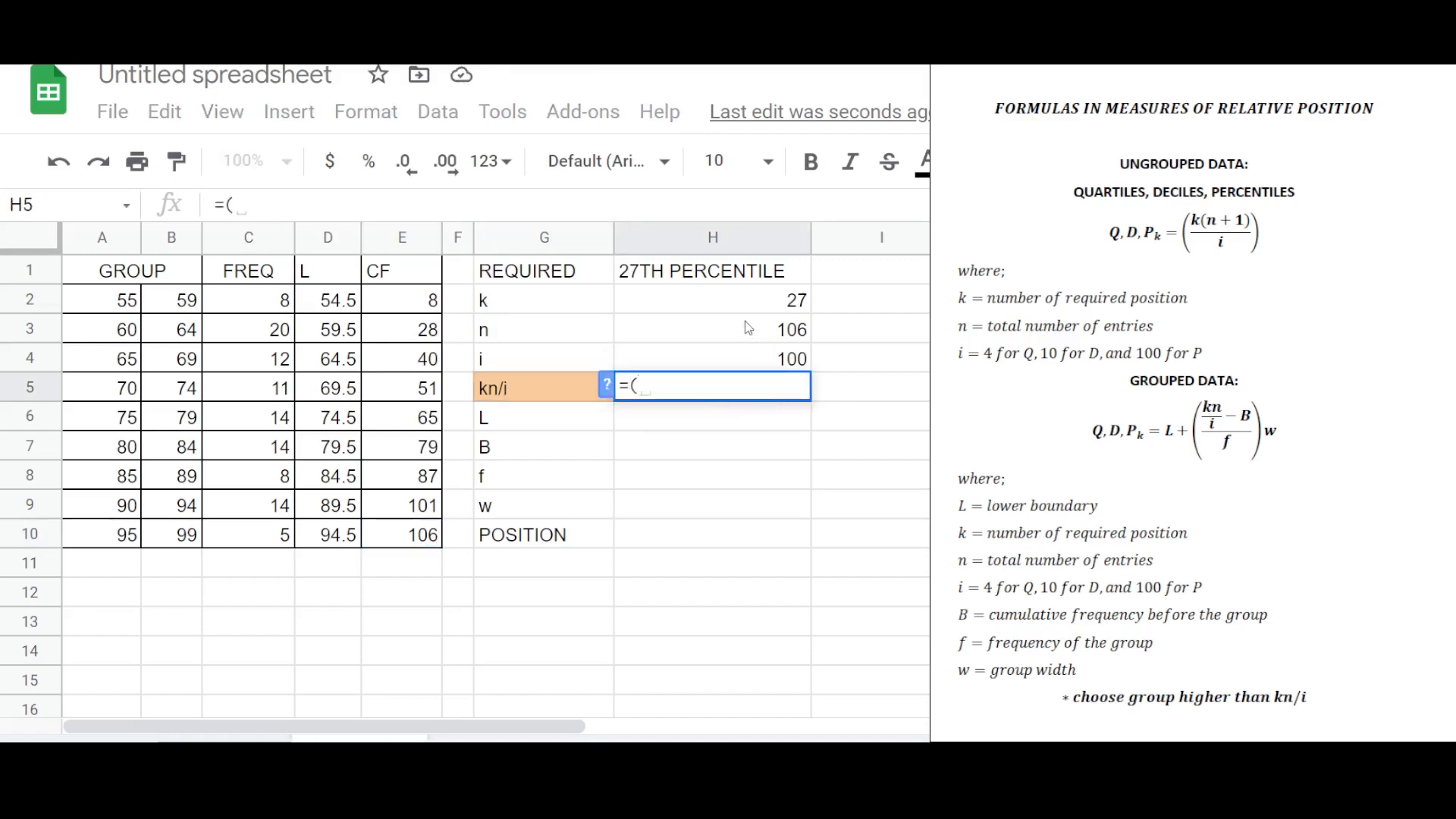
left_click(762, 309)
type("*")
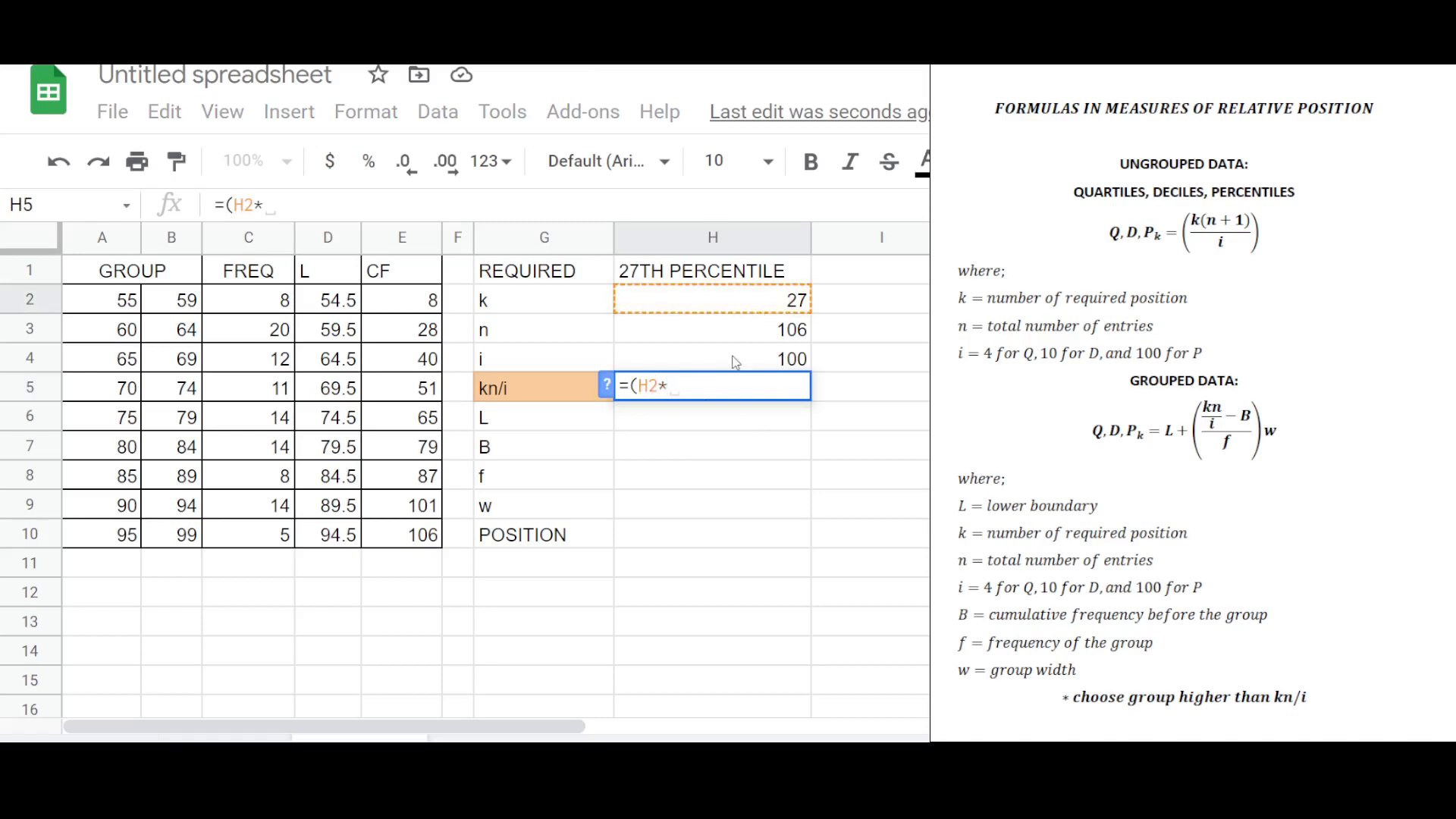
left_click(746, 341)
type(")/")
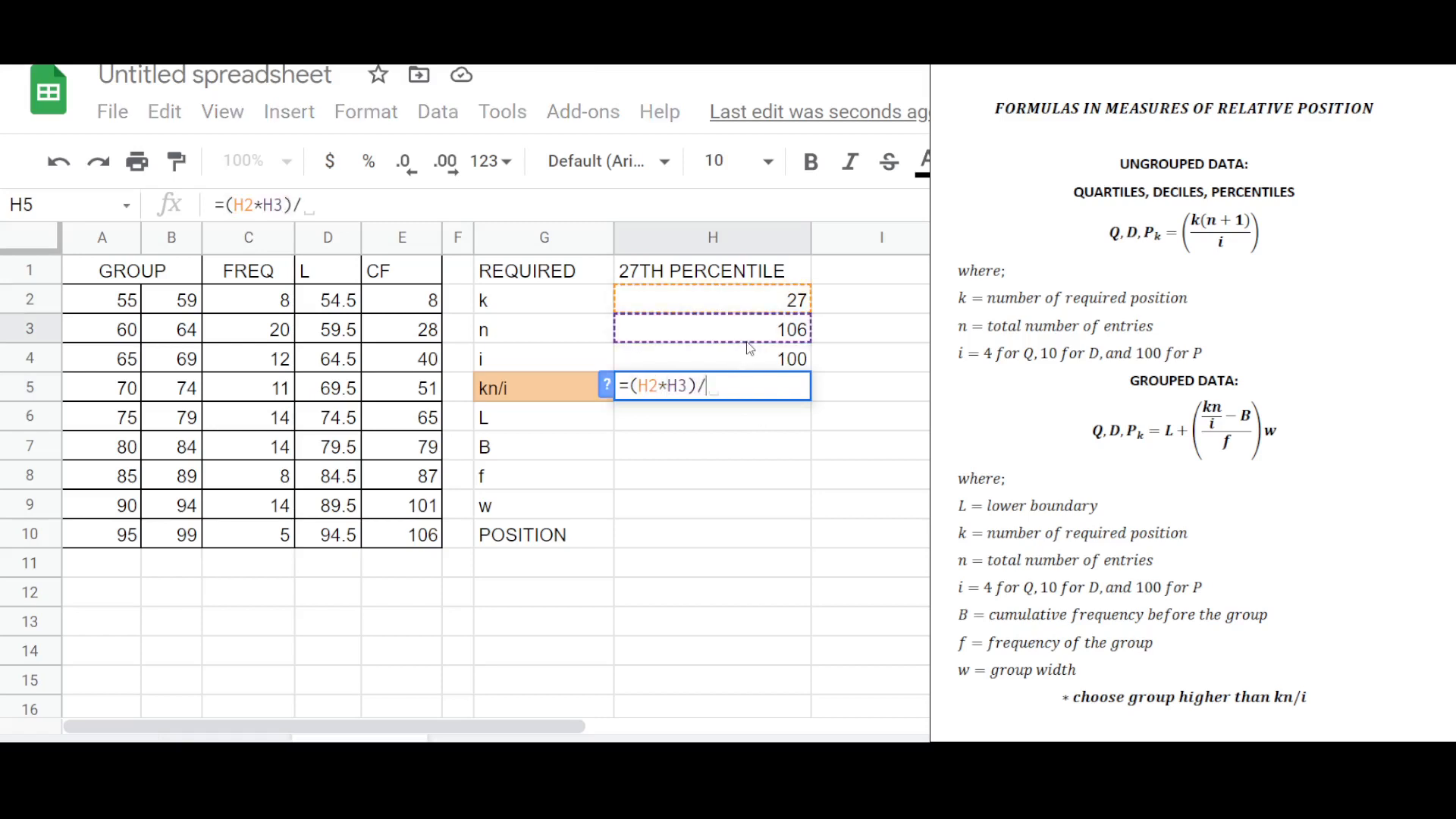
left_click(745, 362)
key("Return")
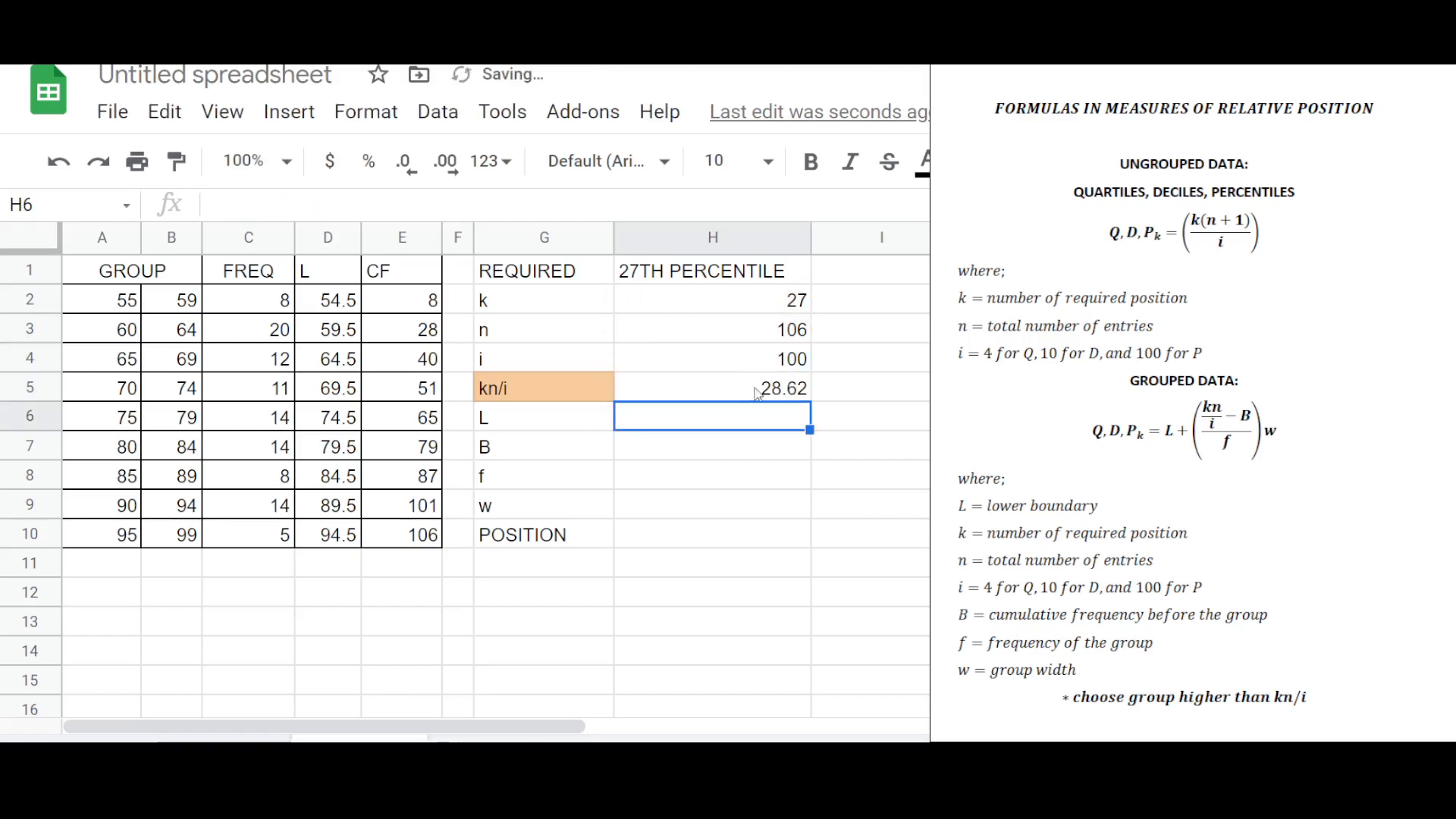
Compare the kn/i result with the cumulative frequencies to find the group containing the 27th percentile.
left_click(753, 393)
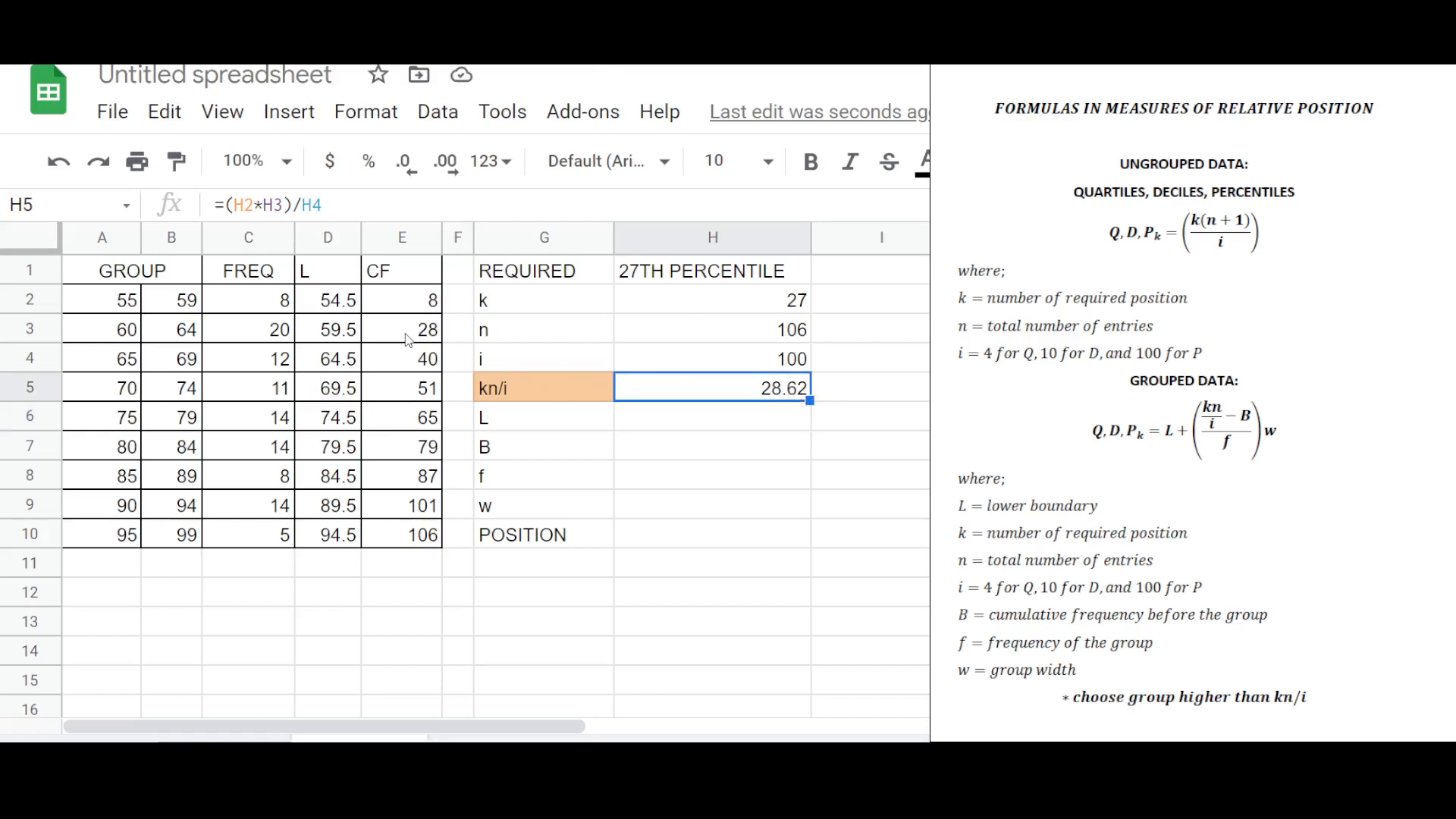
left_click_drag(411, 332, 404, 364)
left_click(404, 364)
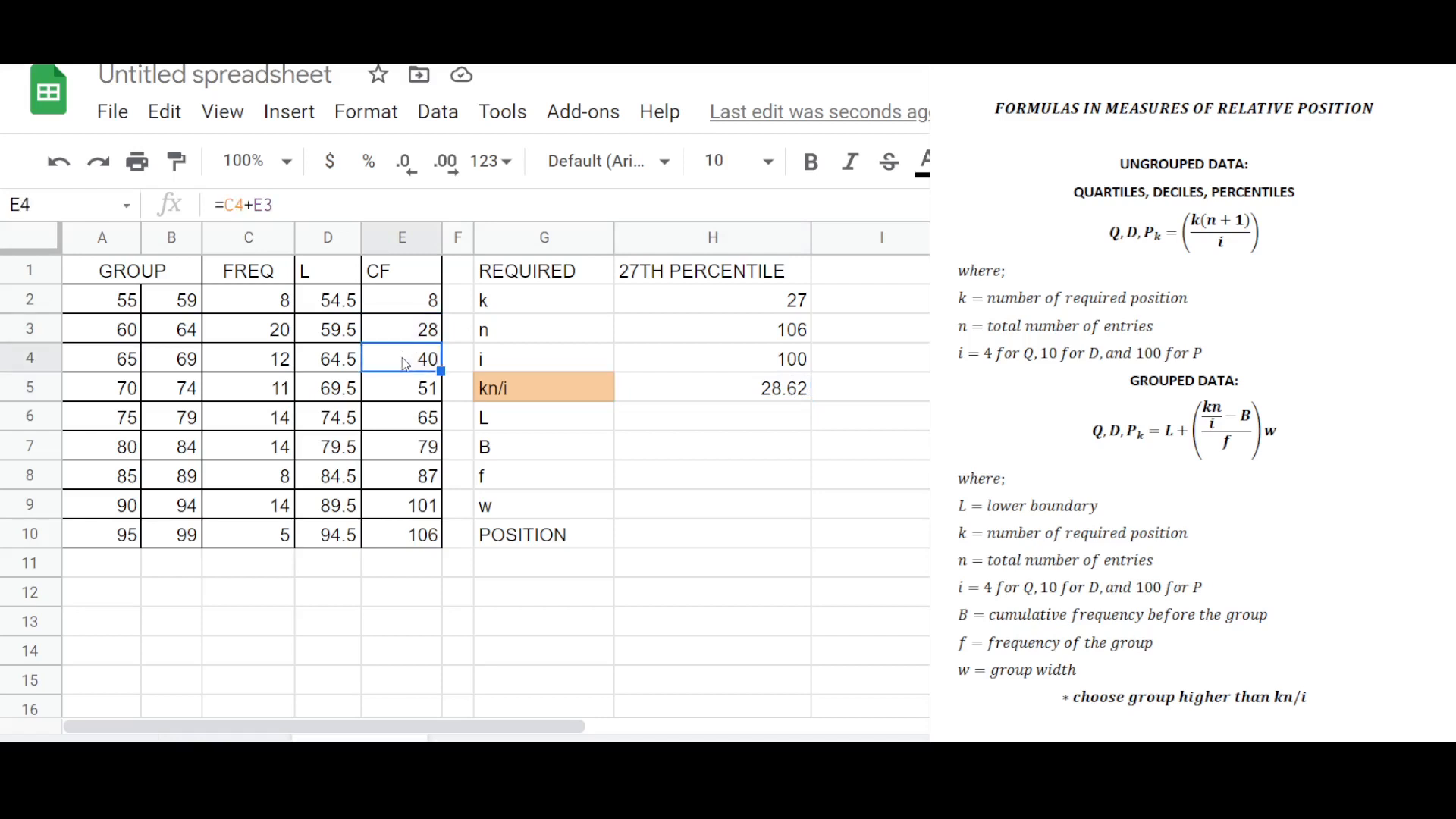
left_click(407, 340)
left_click(408, 362)
left_click(414, 333)
left_click(411, 361)
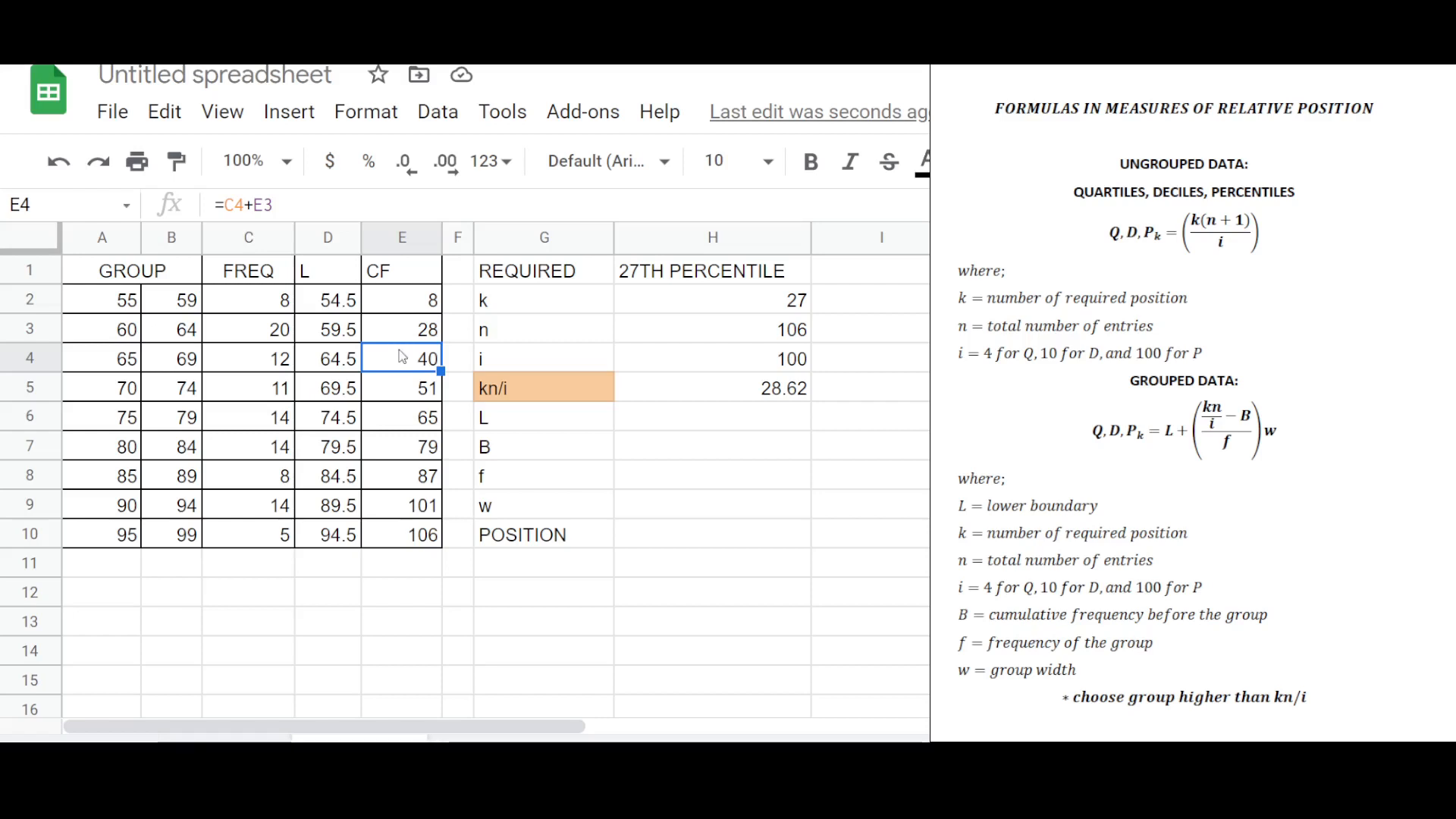
left_click(739, 385)
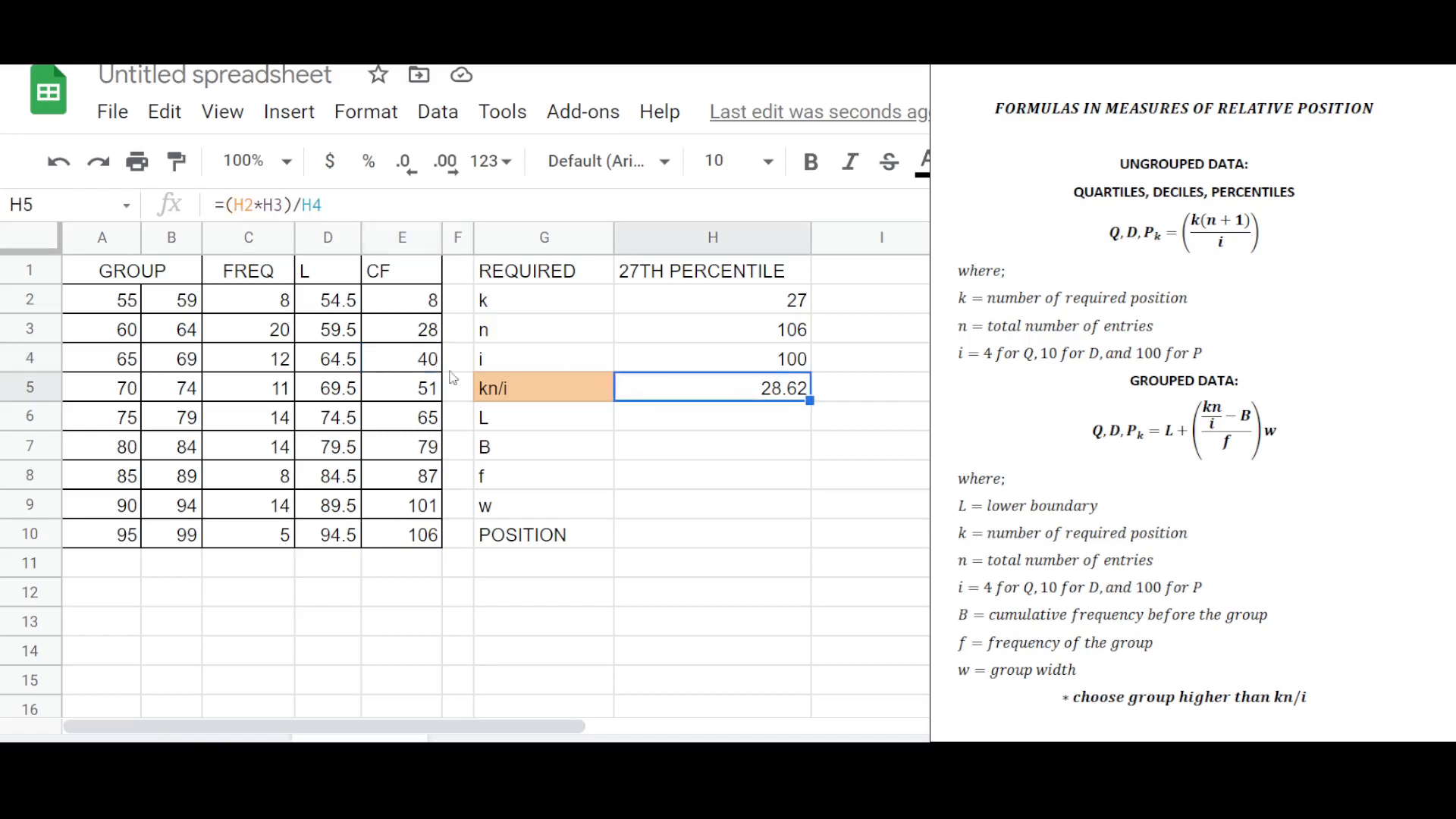
Highlight the 65–69 group's row in orange as the percentile group.
left_click_drag(412, 358, 106, 358)
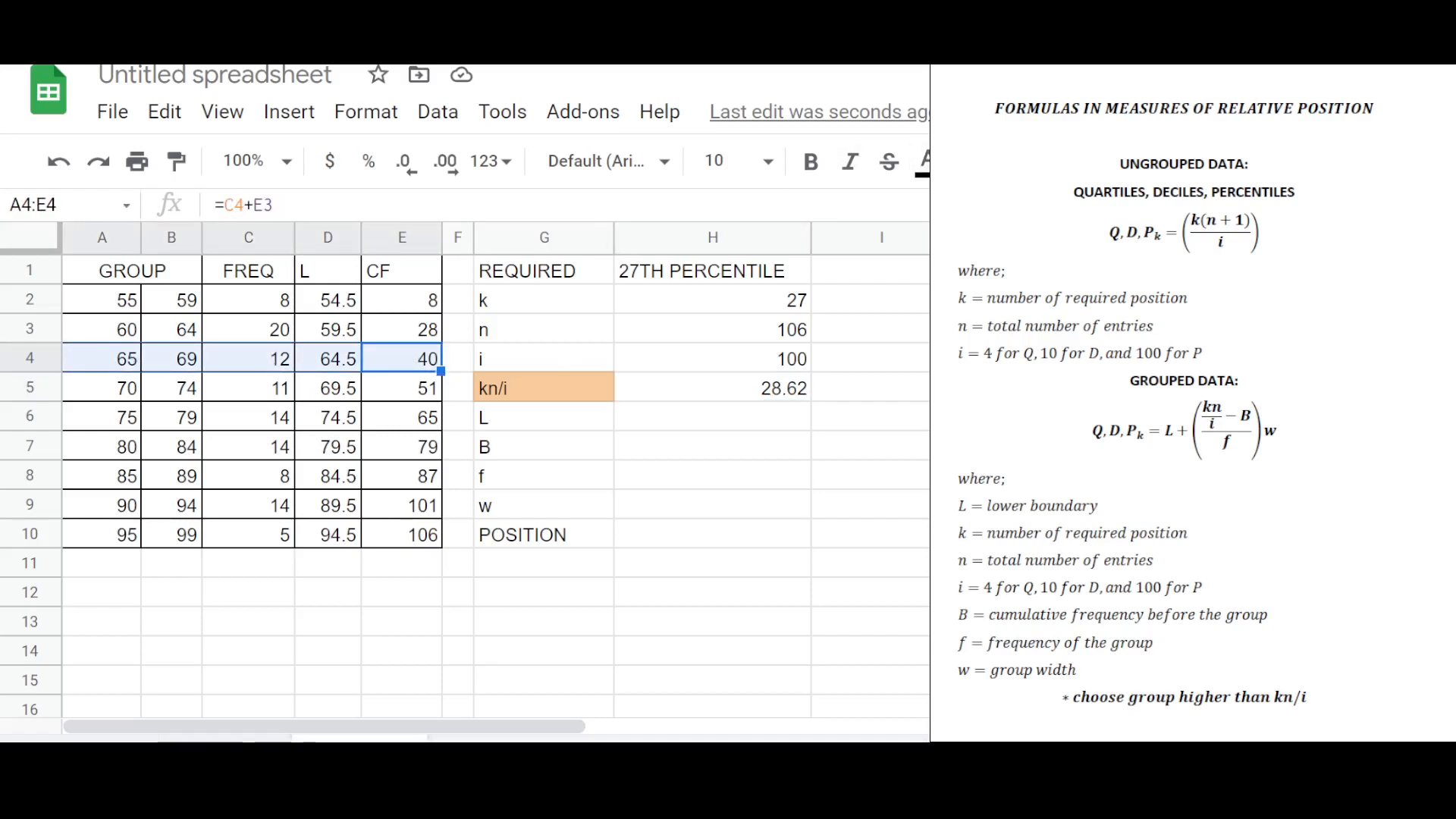
left_click(685, 528)
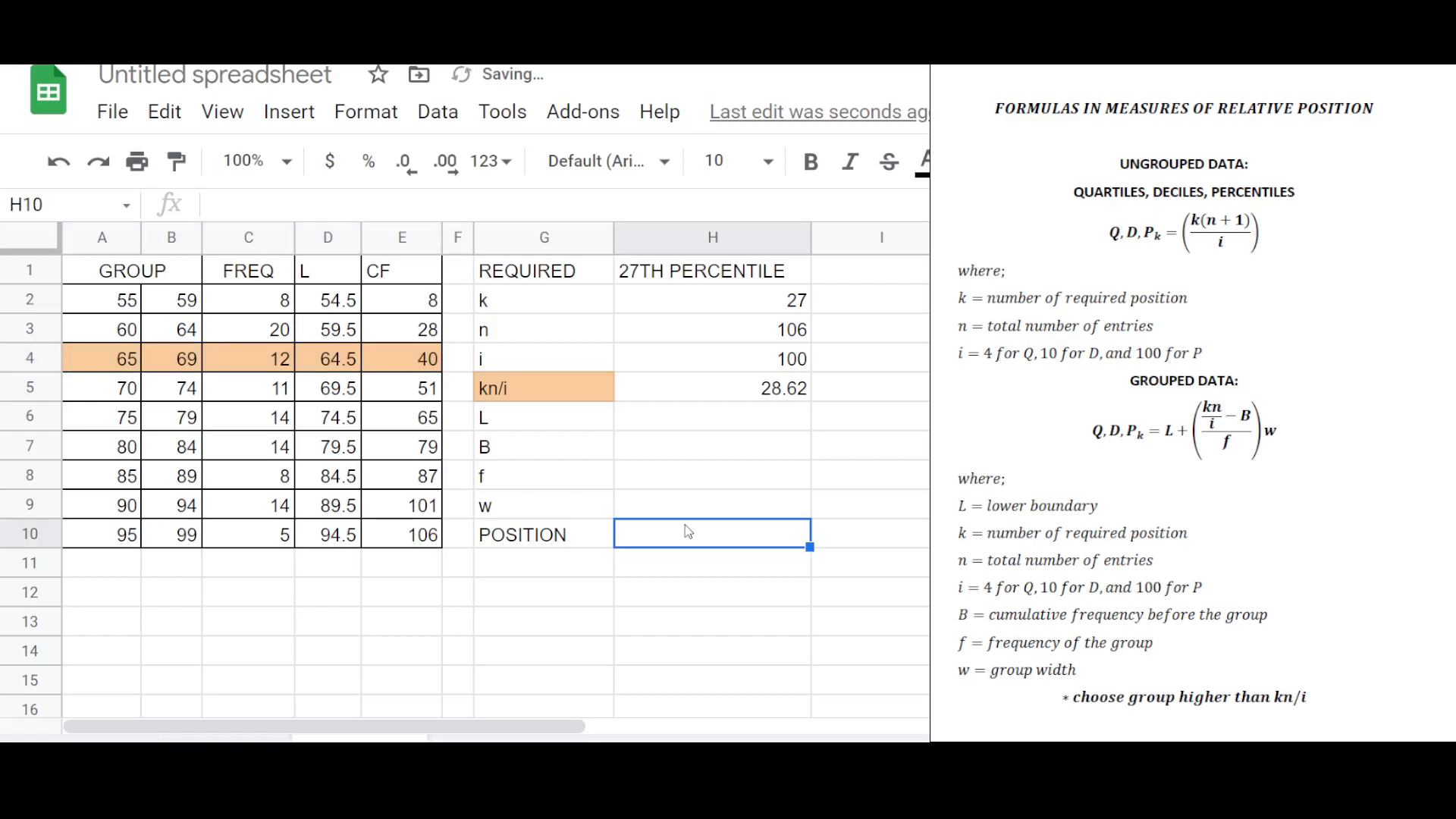
Set L to reference the 65–69 group's lower boundary, 64.5.
left_click(734, 426)
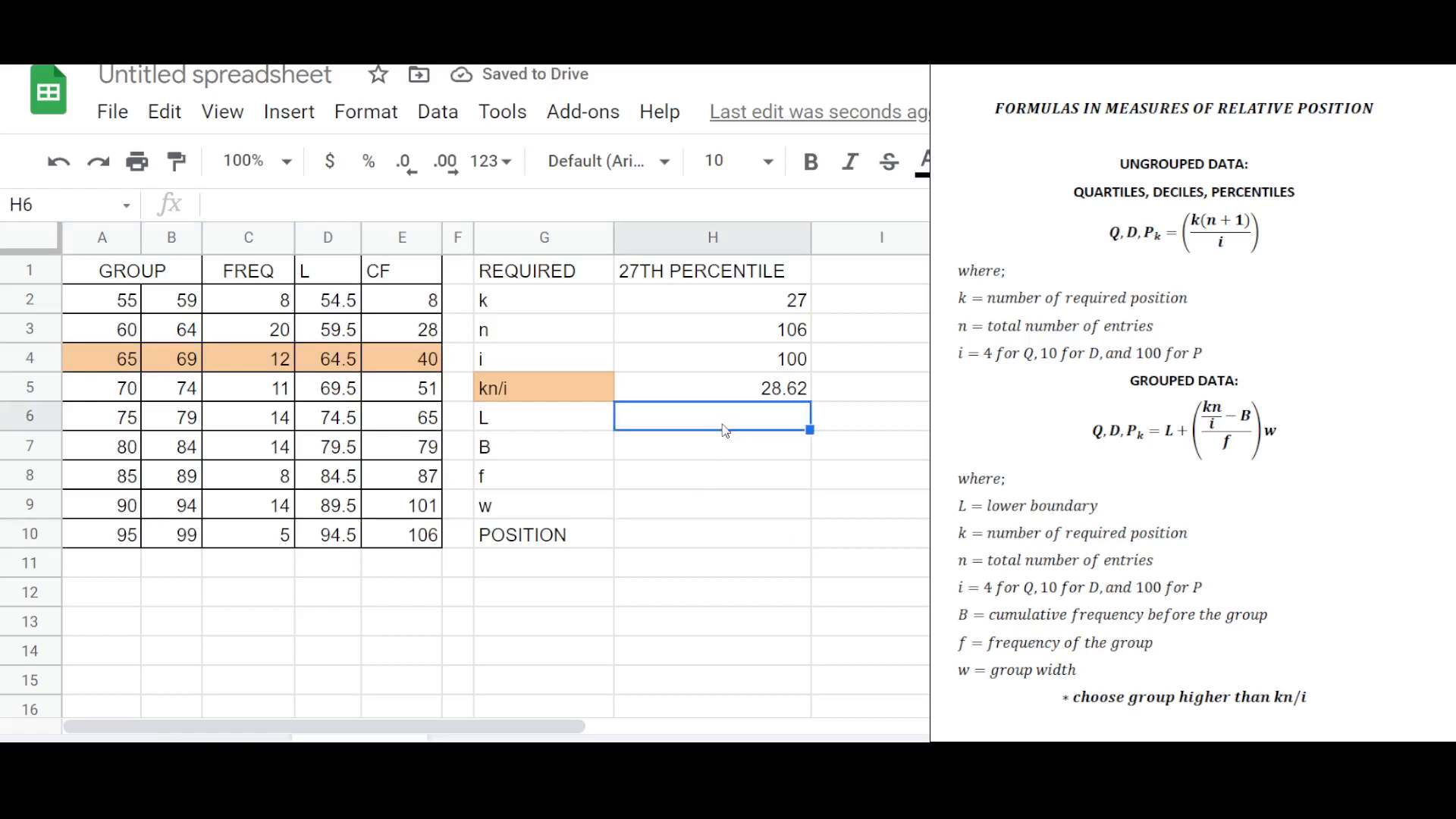
type("=")
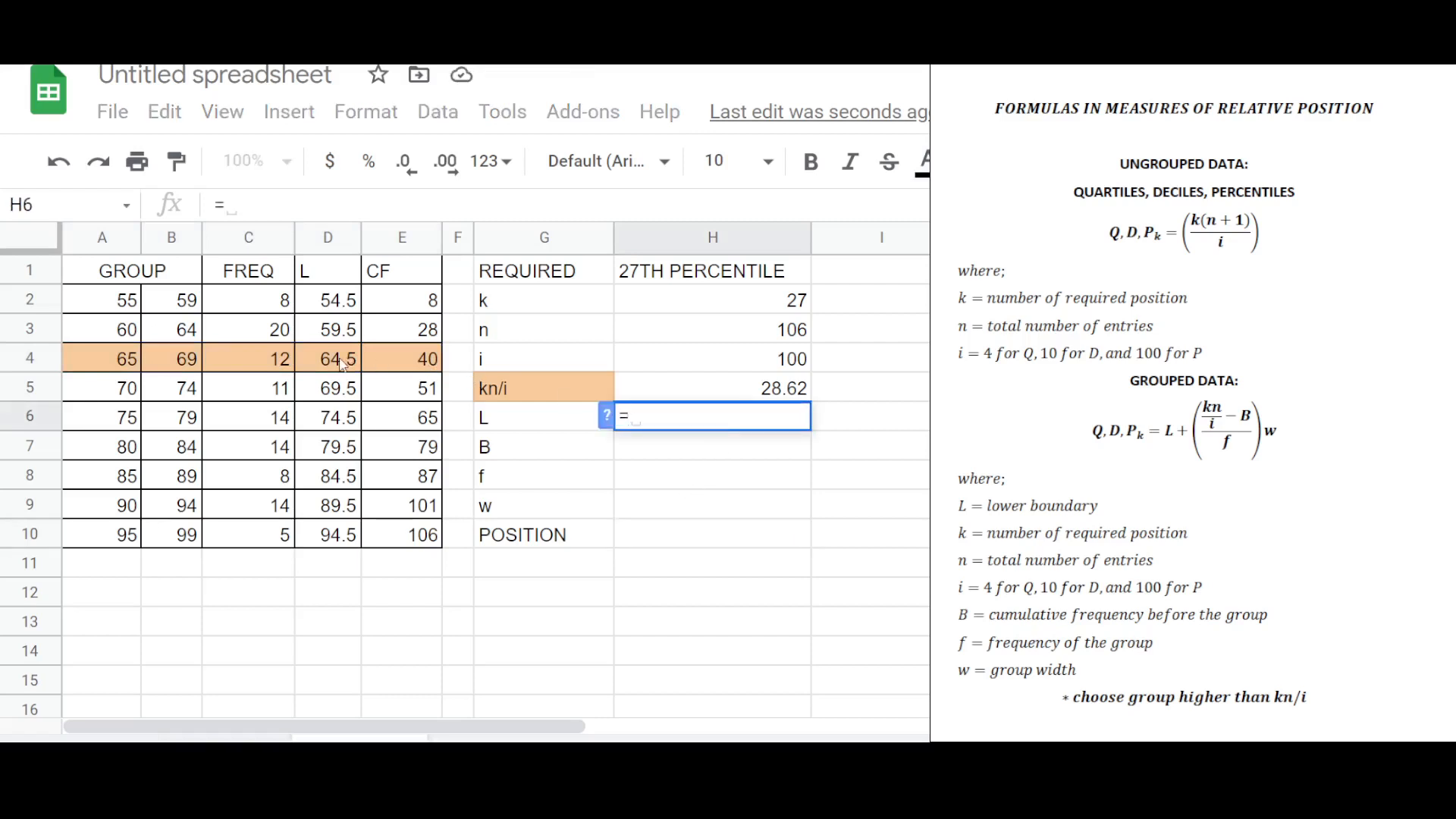
left_click(339, 364)
key("Return")
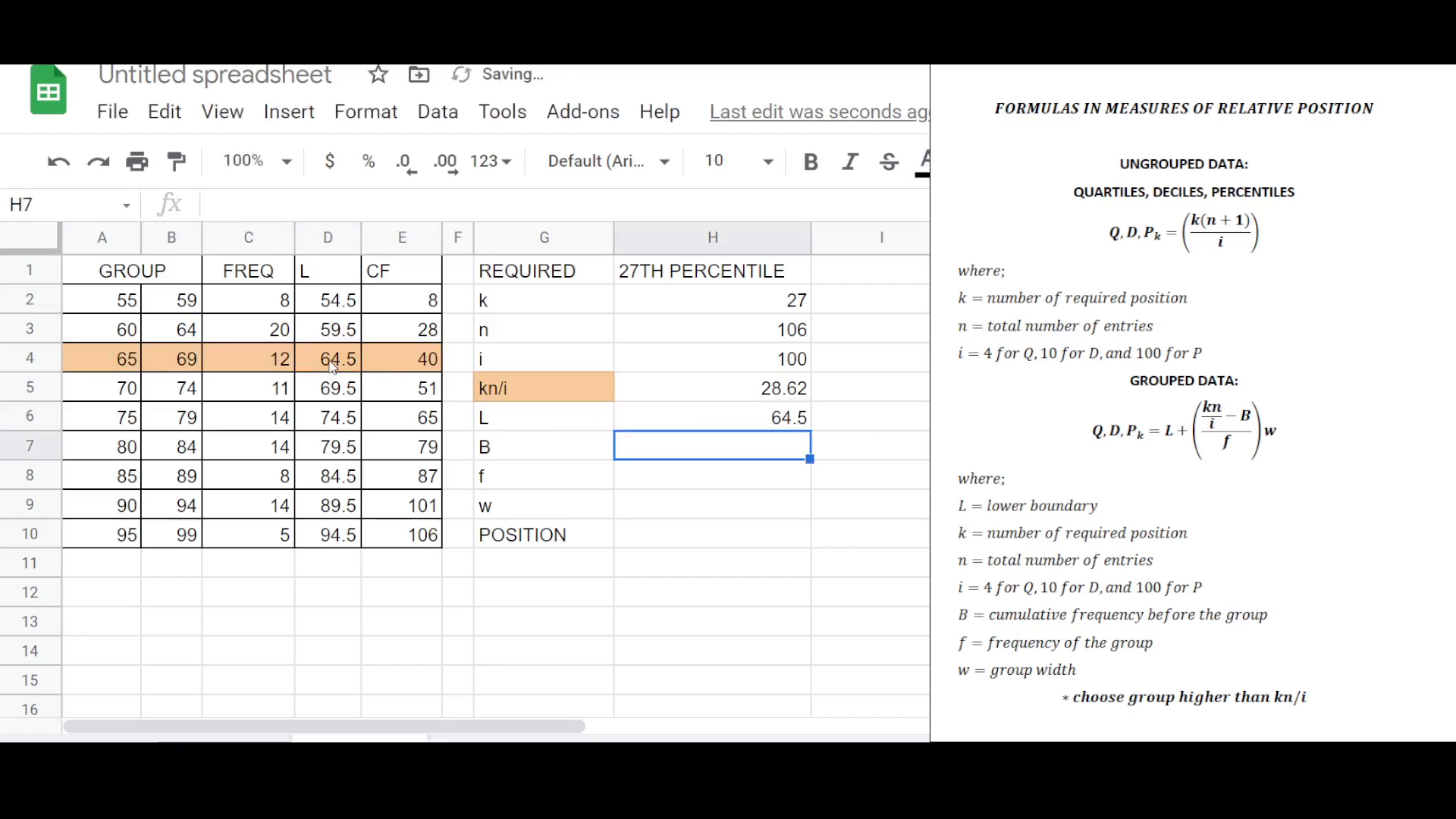
Set B to reference the cumulative frequency of the group before, in the 60–64 row.
left_click(710, 445)
type("=")
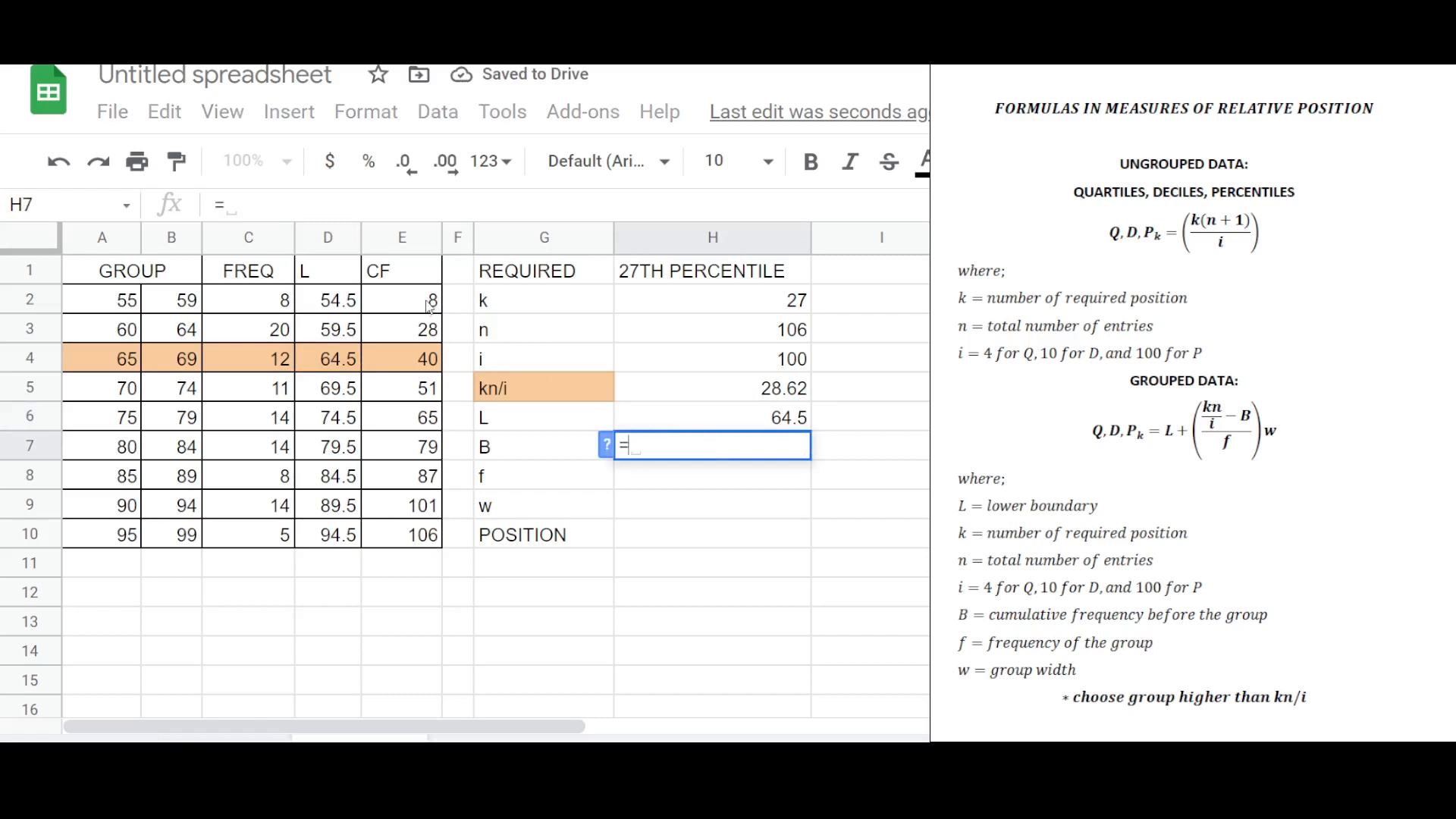
left_click(425, 331)
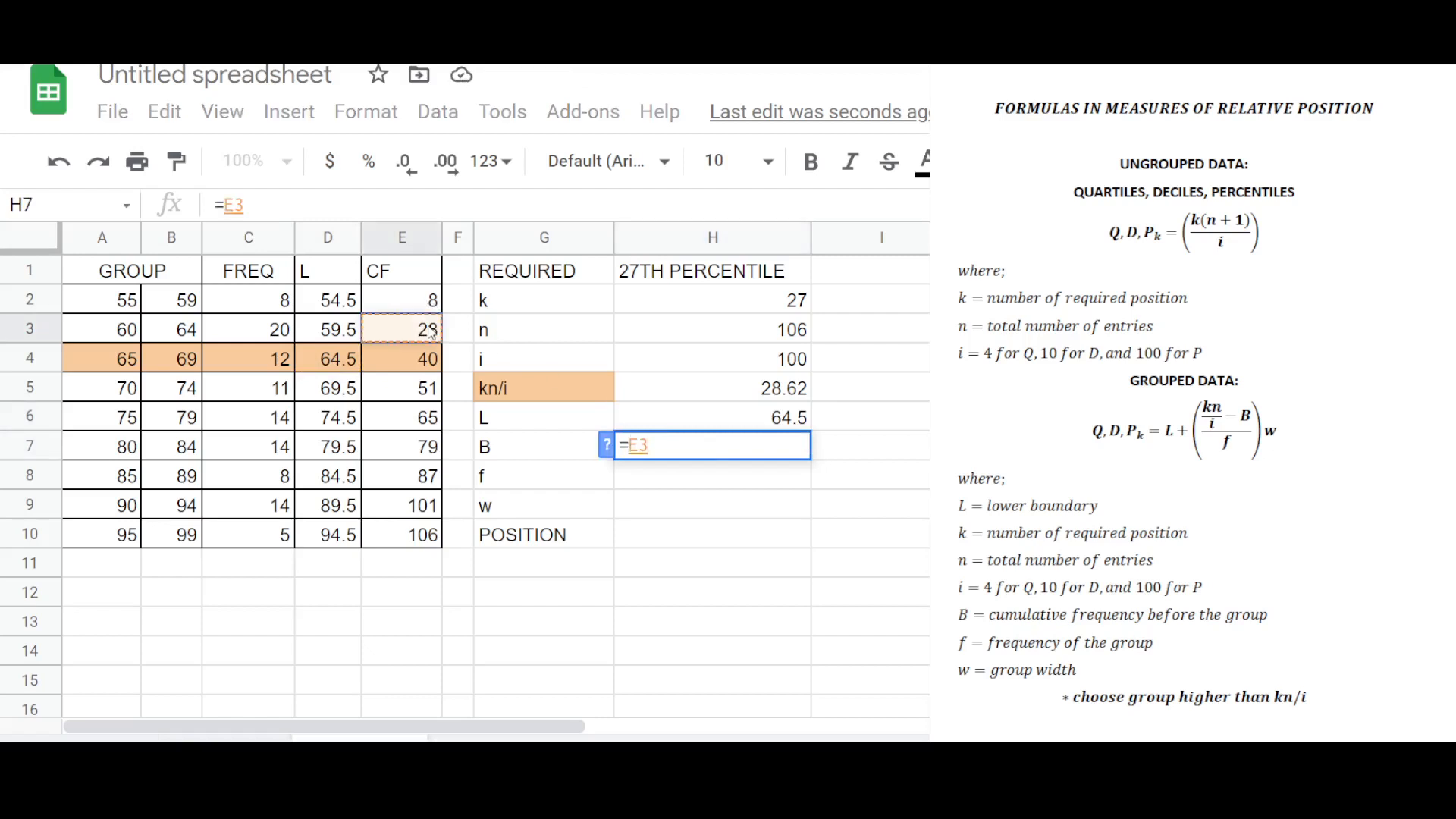
key("Return")
Set f to reference the 65–69 group's frequency and enter =5 as the group width w.
type("=")
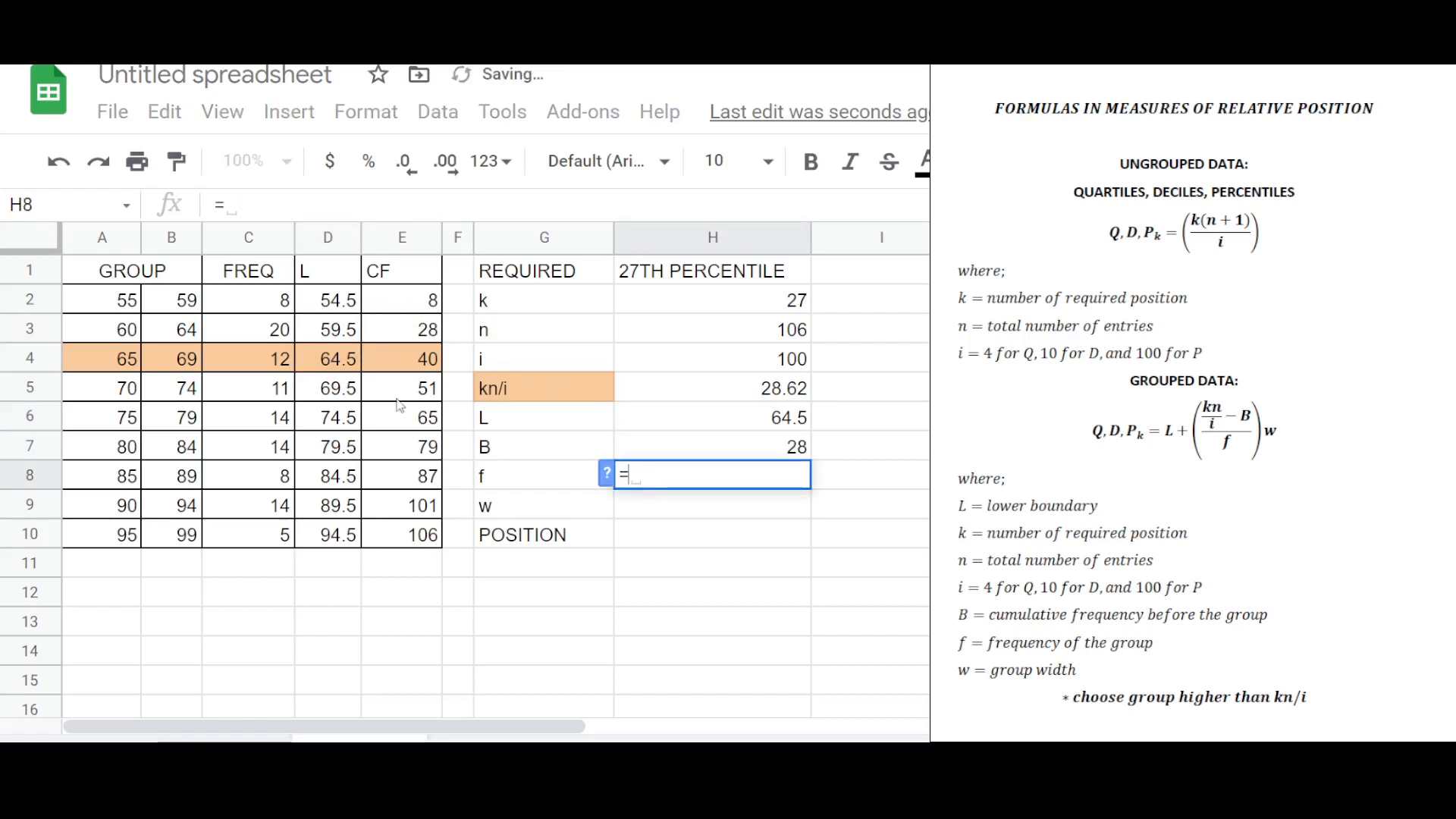
left_click(271, 360)
key("Return")
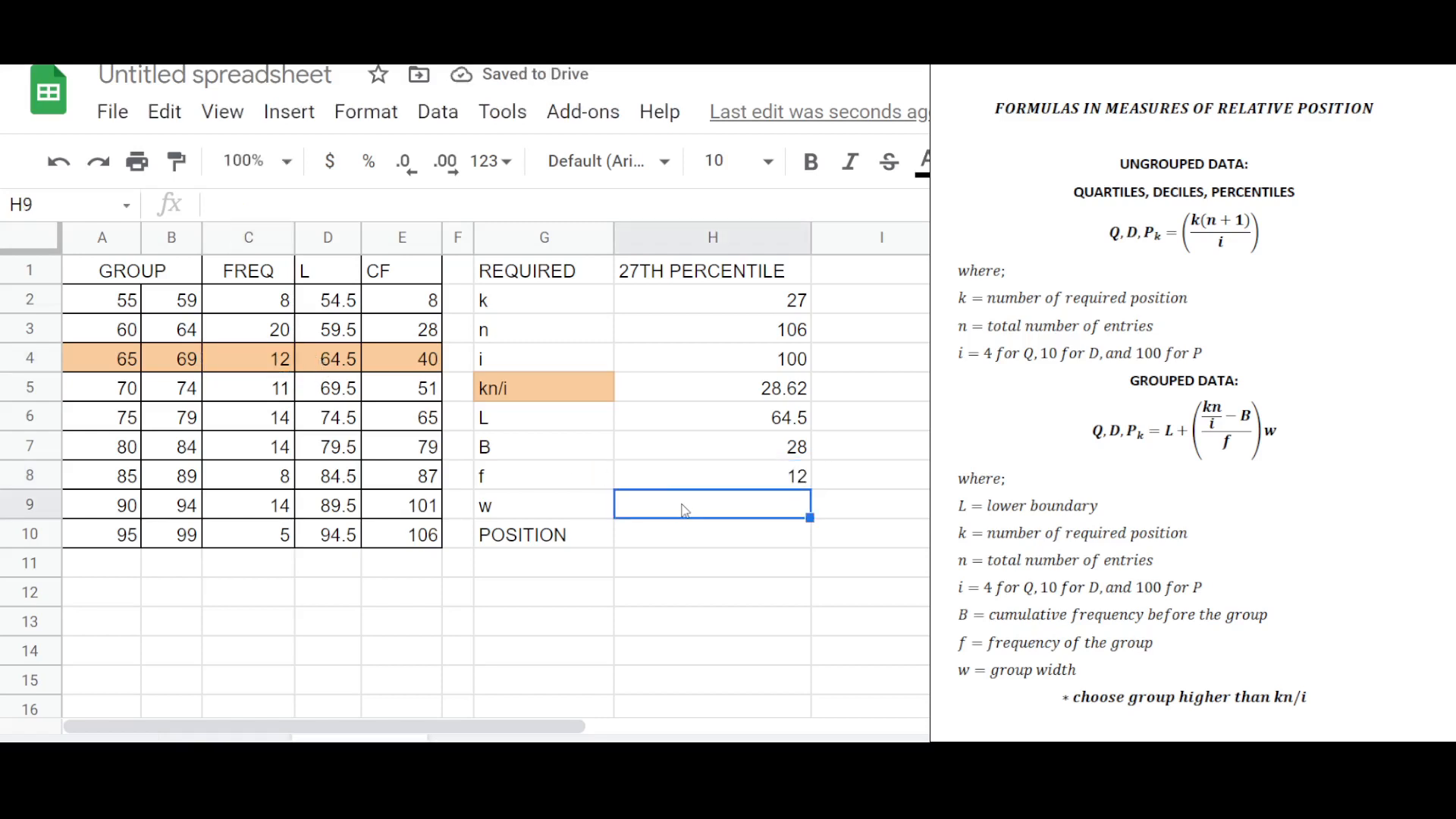
type("=")
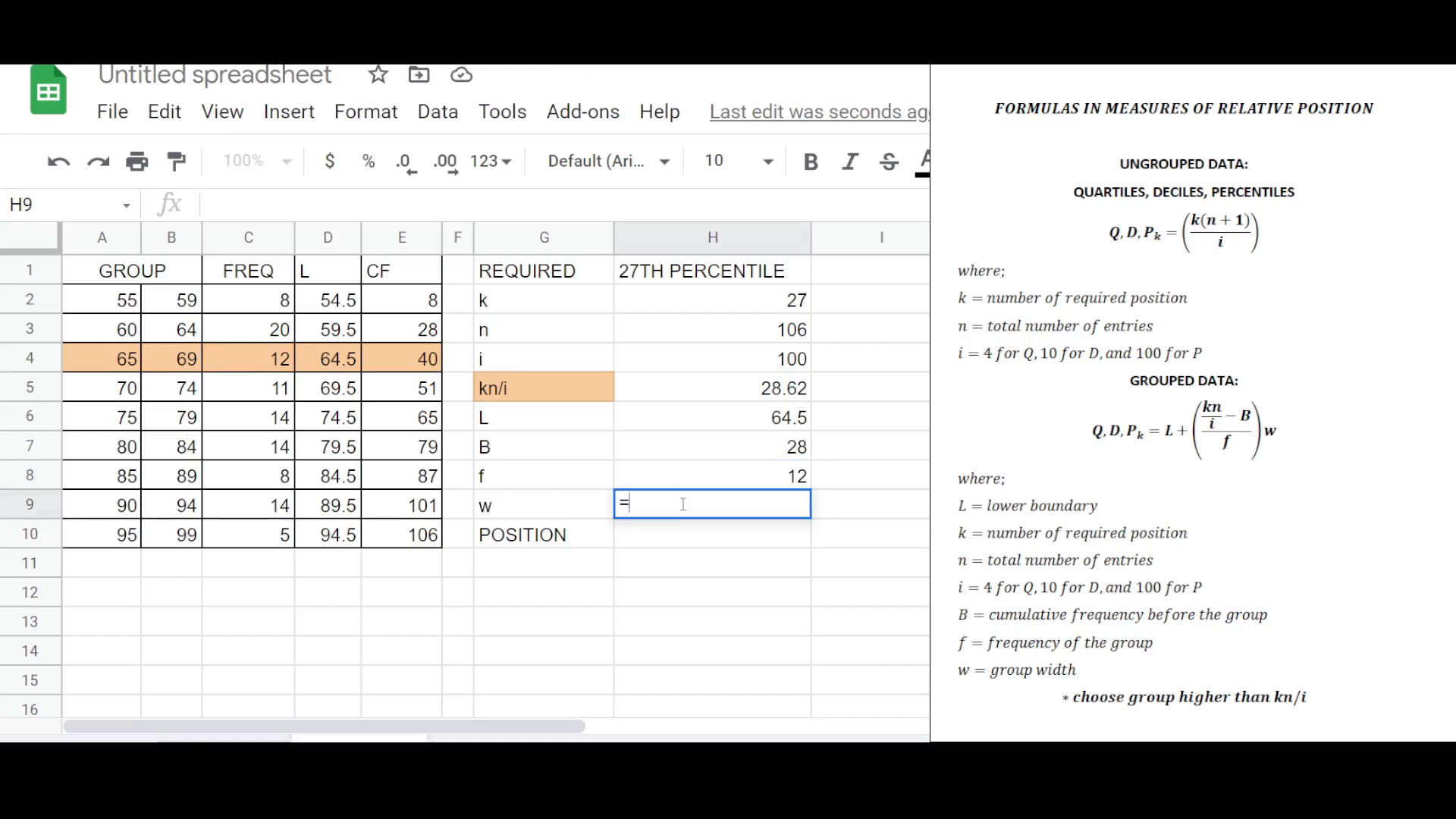
type("5")
key("Return")
Start the position formula as L plus (kn/i minus B) divided by f, referencing the L, kn/i, B and f cells.
type("=")
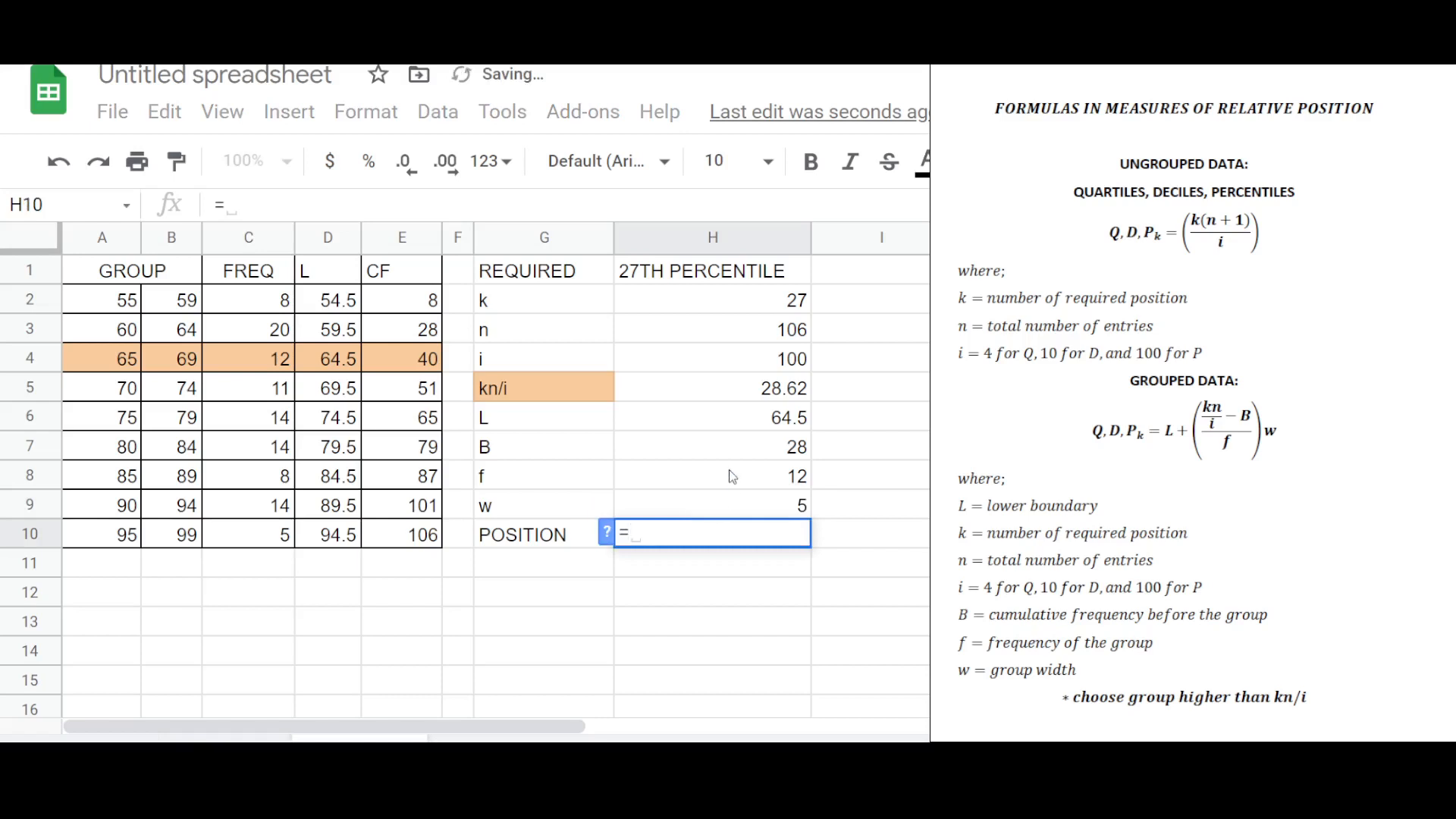
left_click(748, 421)
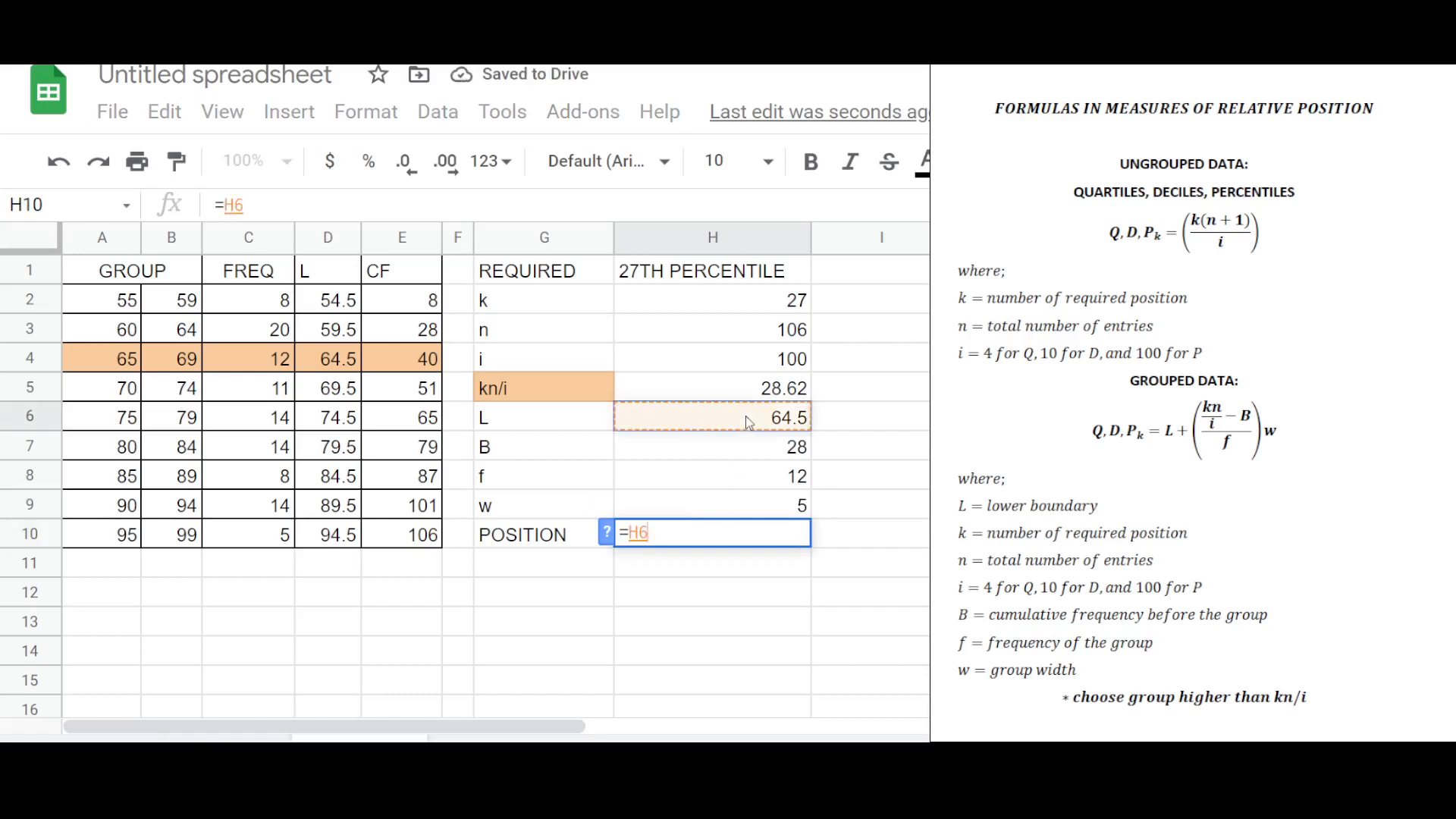
type("+(")
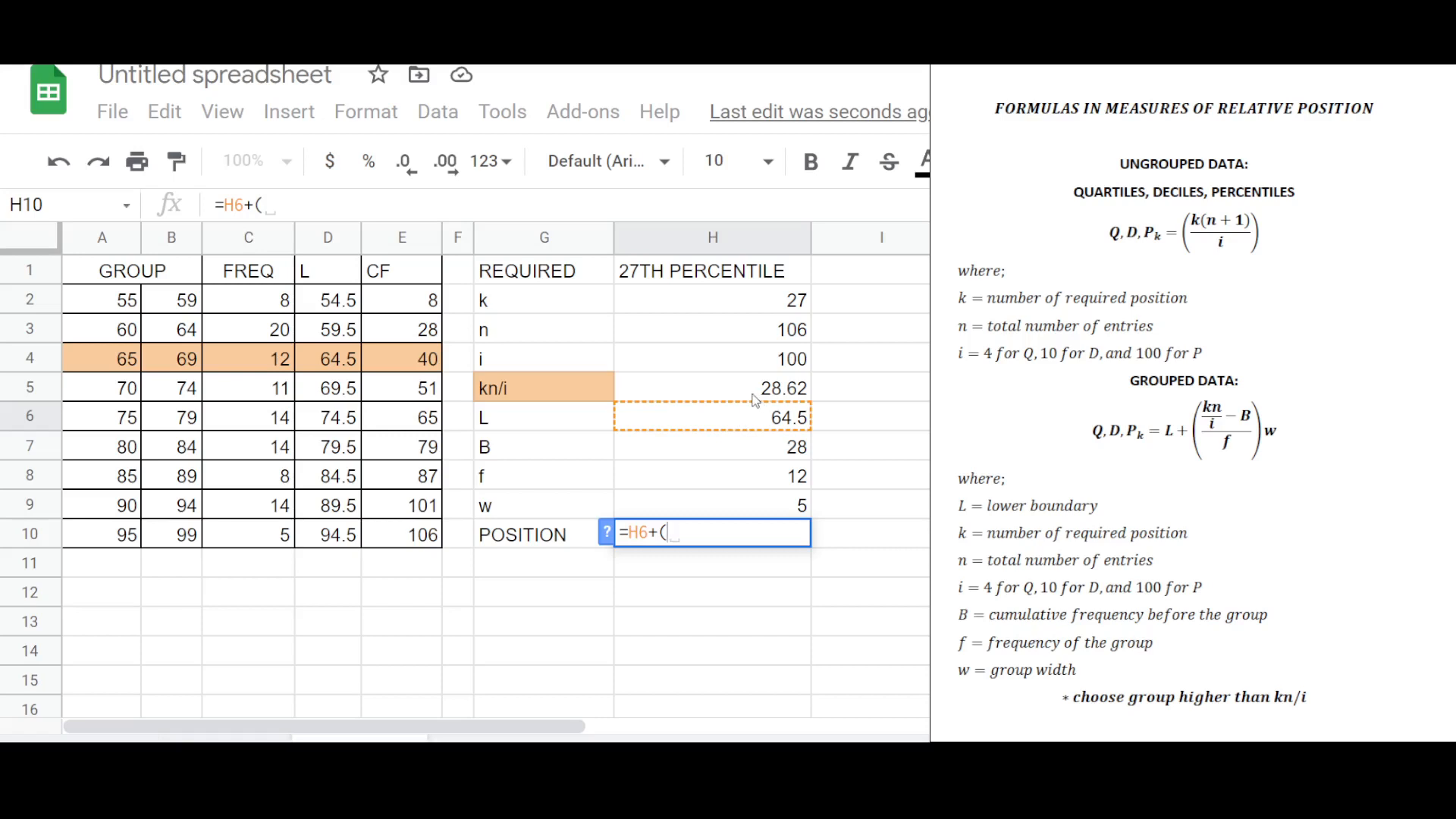
left_click(750, 393)
type("-")
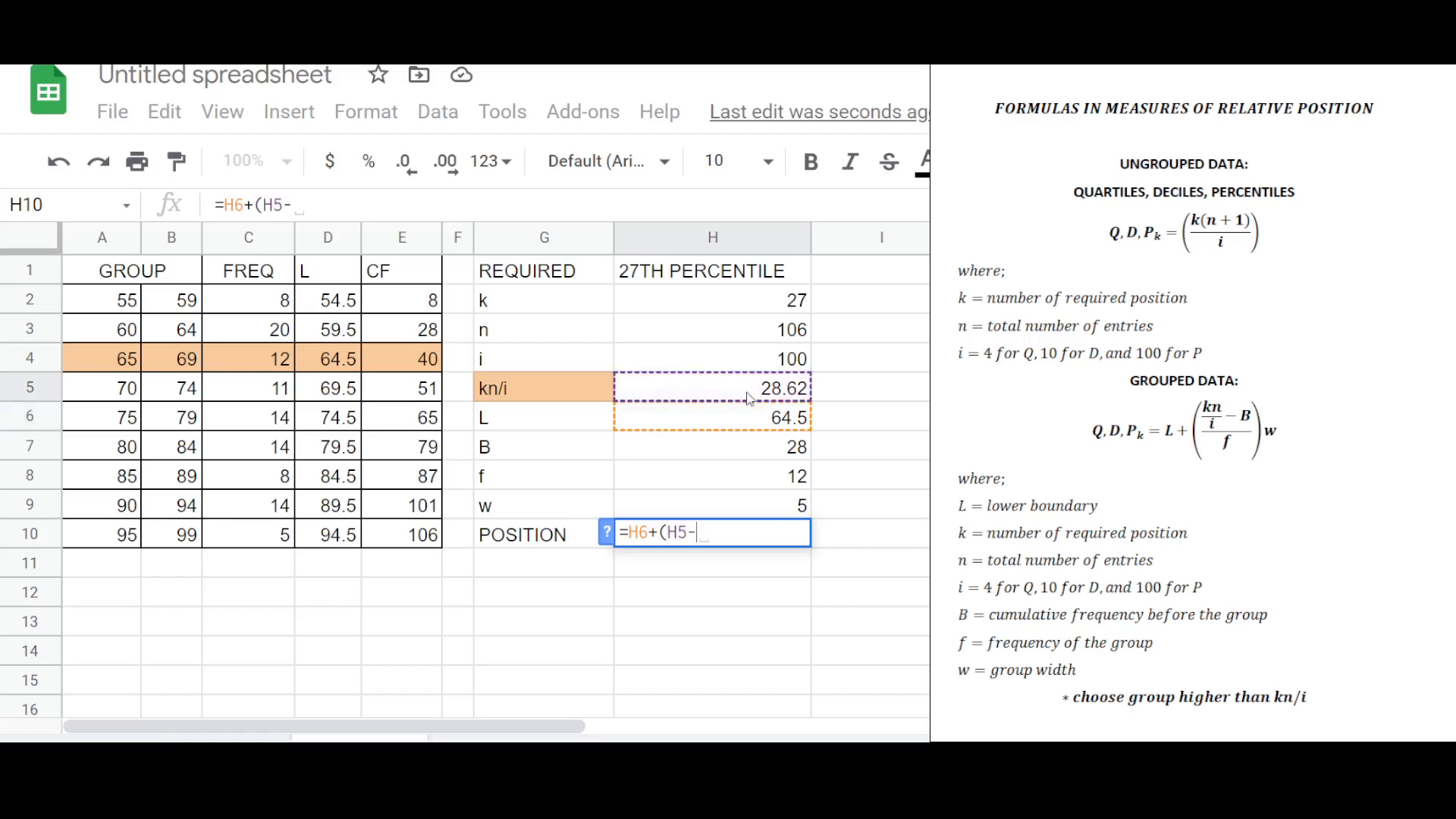
left_click(736, 455)
type(")")
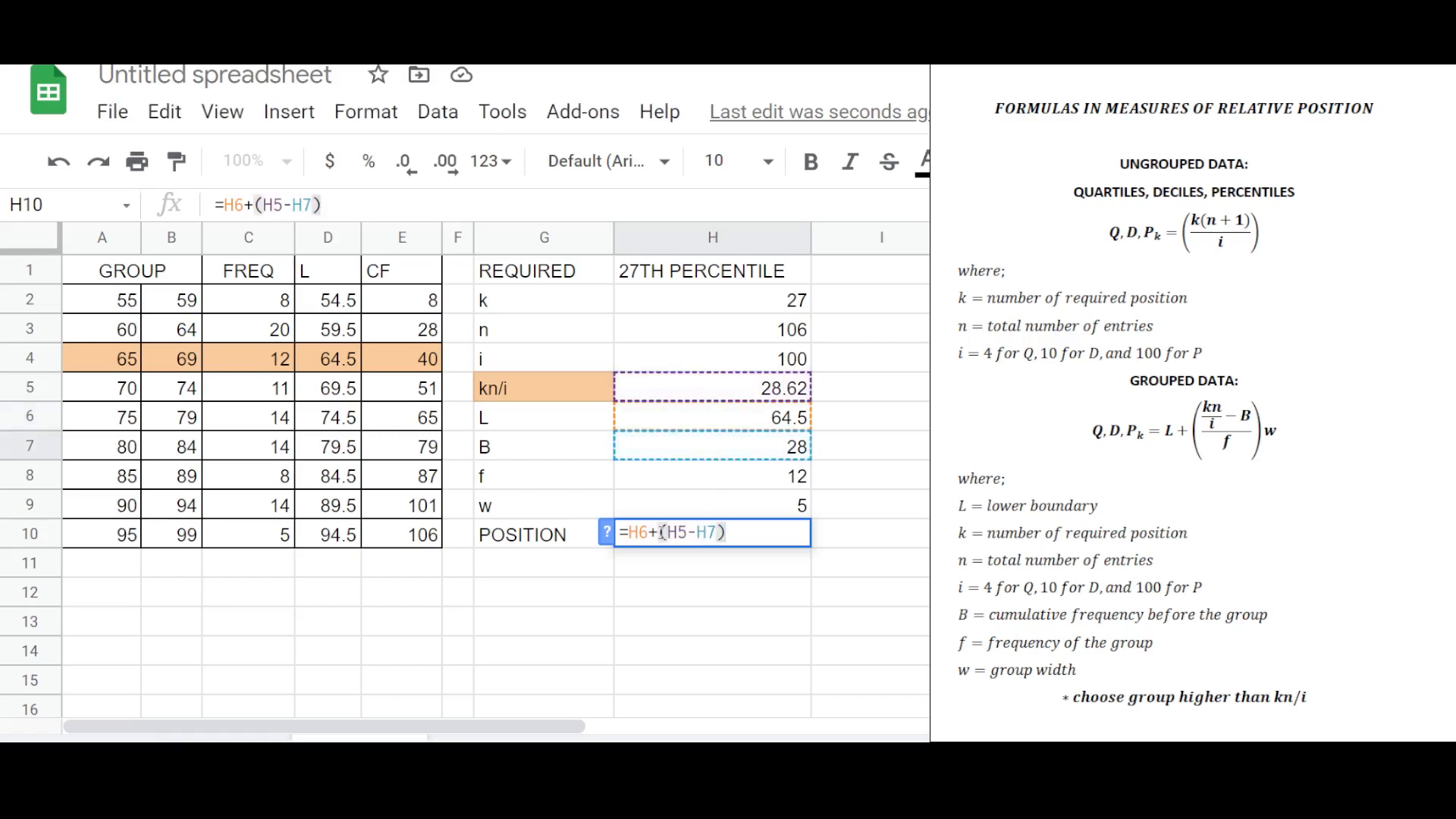
left_click(662, 532)
type("(")
left_click(752, 533)
type(")/")
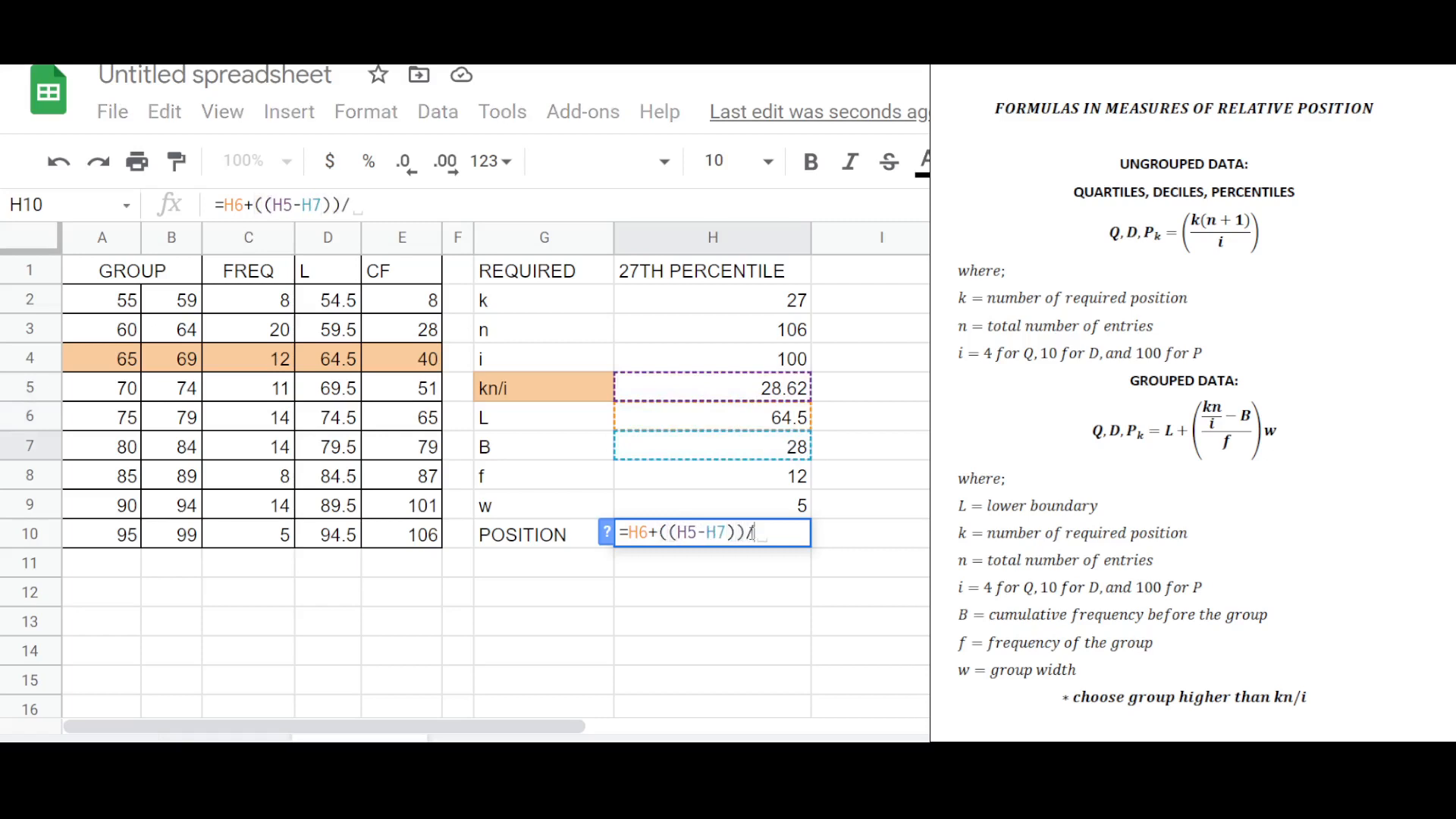
left_click(728, 478)
type(")")
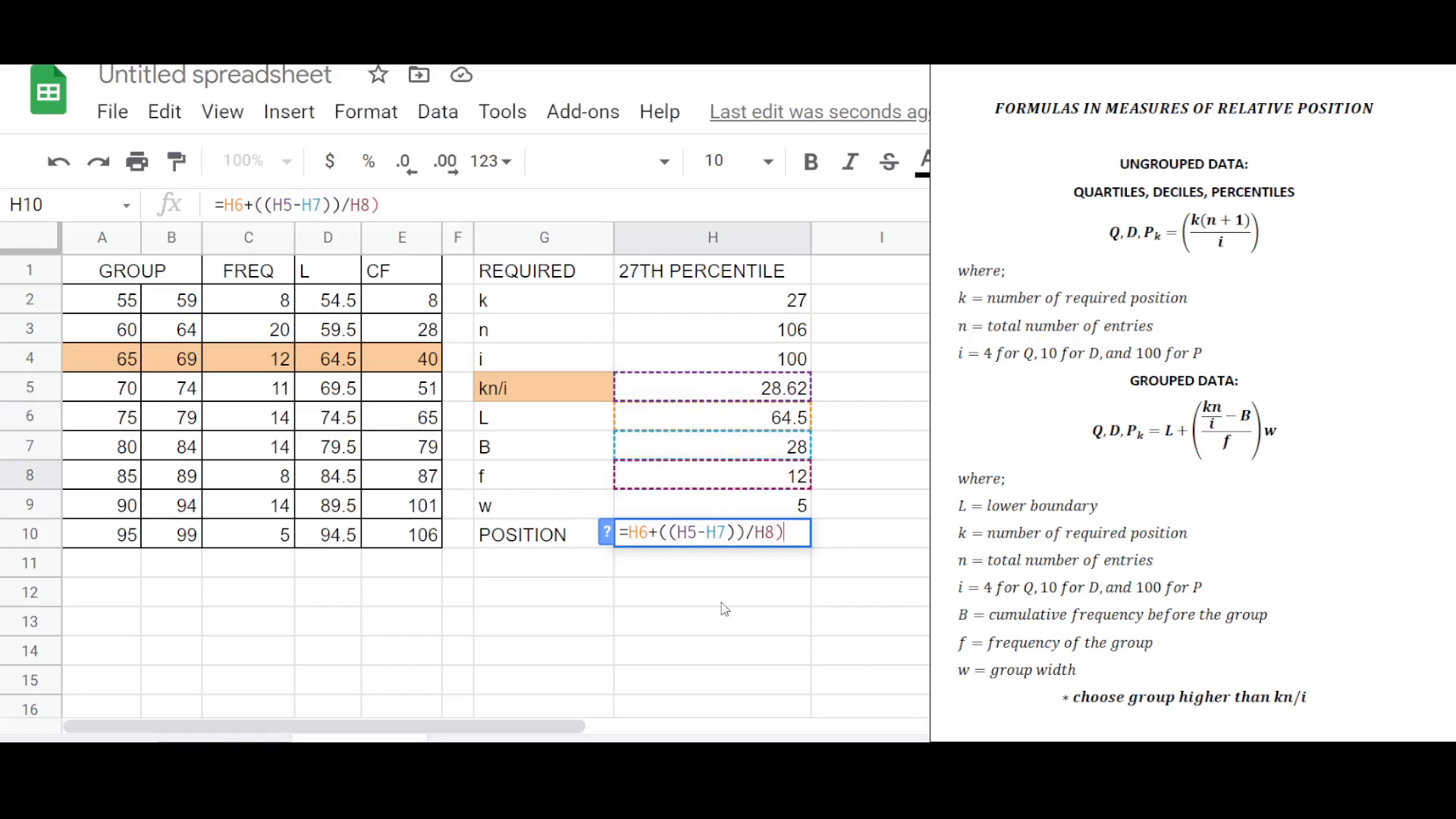
left_click(662, 532)
type("(")
left_click(796, 532)
type(")")
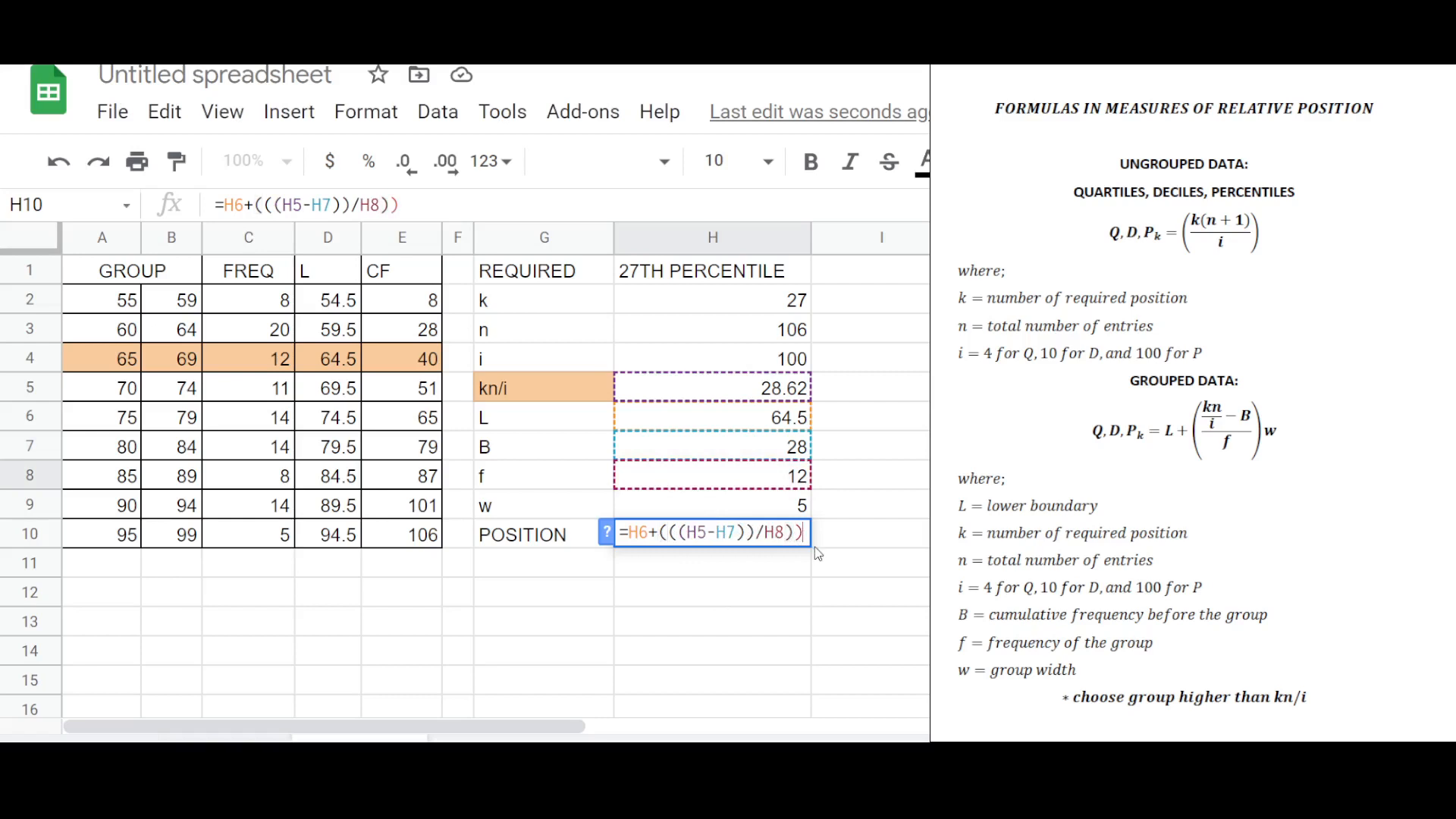
type("*")
Finish the position formula by multiplying by the w cell and enter it.
key("BackSpace")
key("BackSpace")
type("*")
left_click(723, 504)
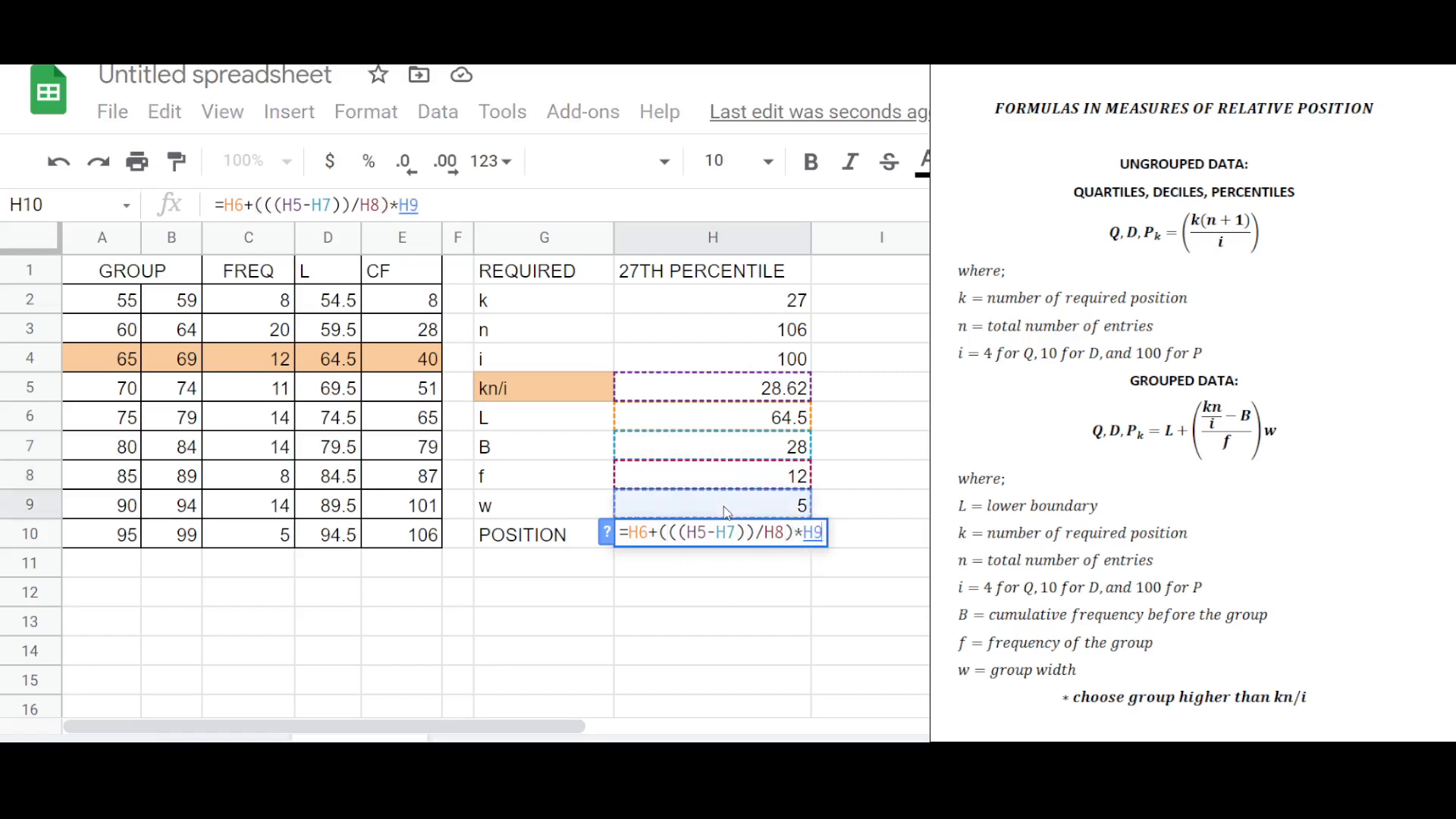
key("Return")
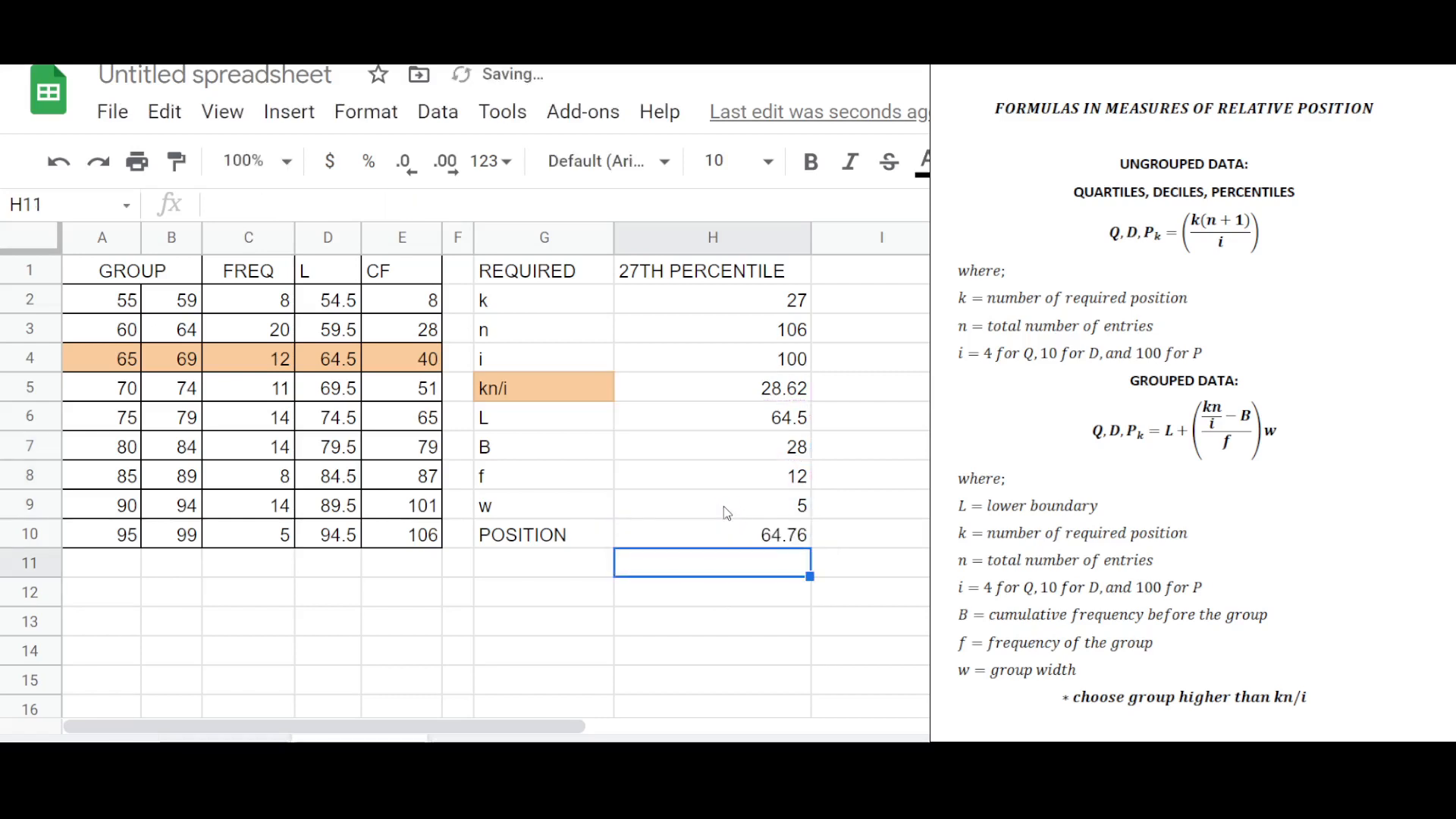
Relabel the results column heading as 7TH DECILE.
left_click(781, 543)
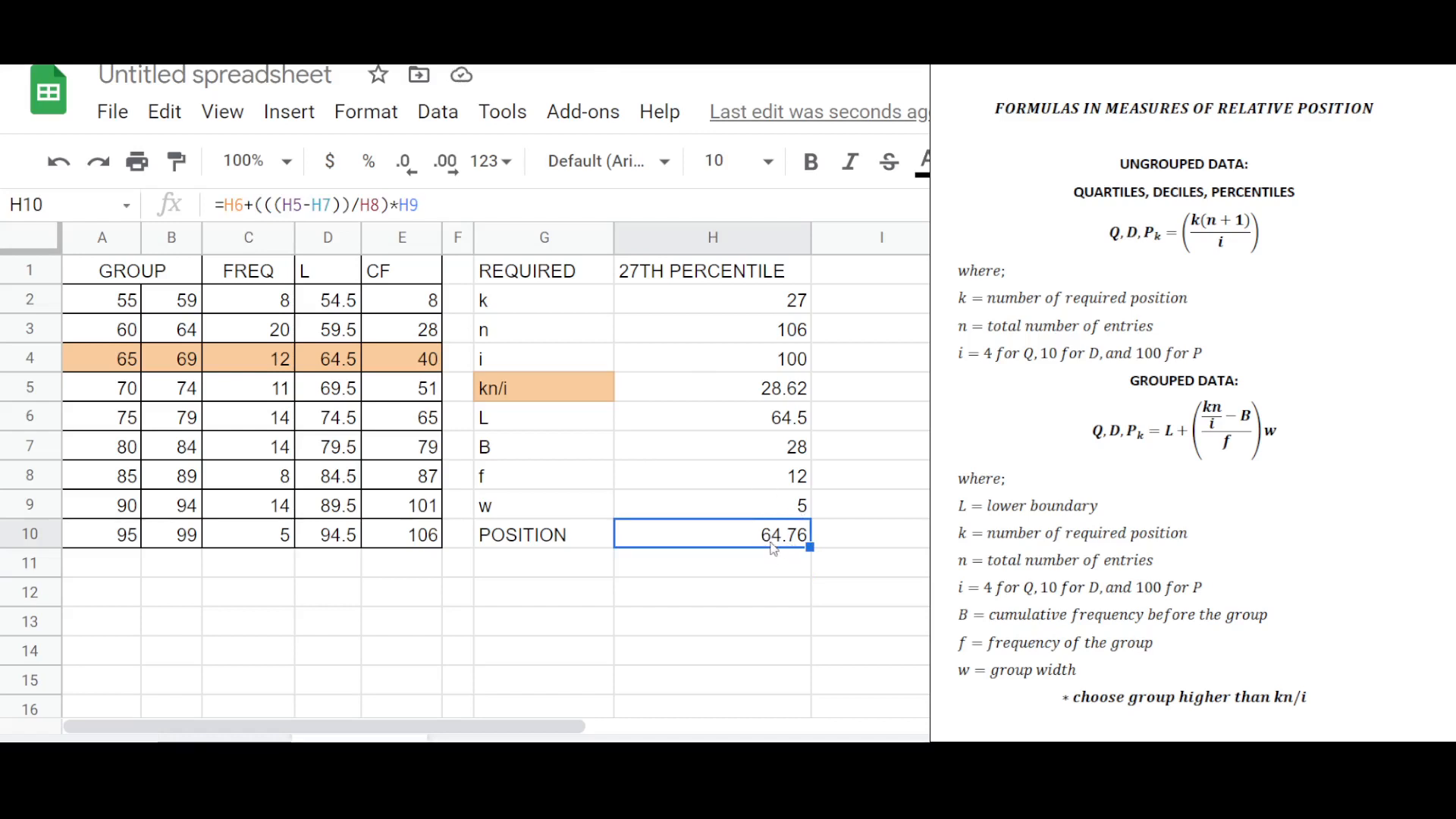
left_click(748, 574)
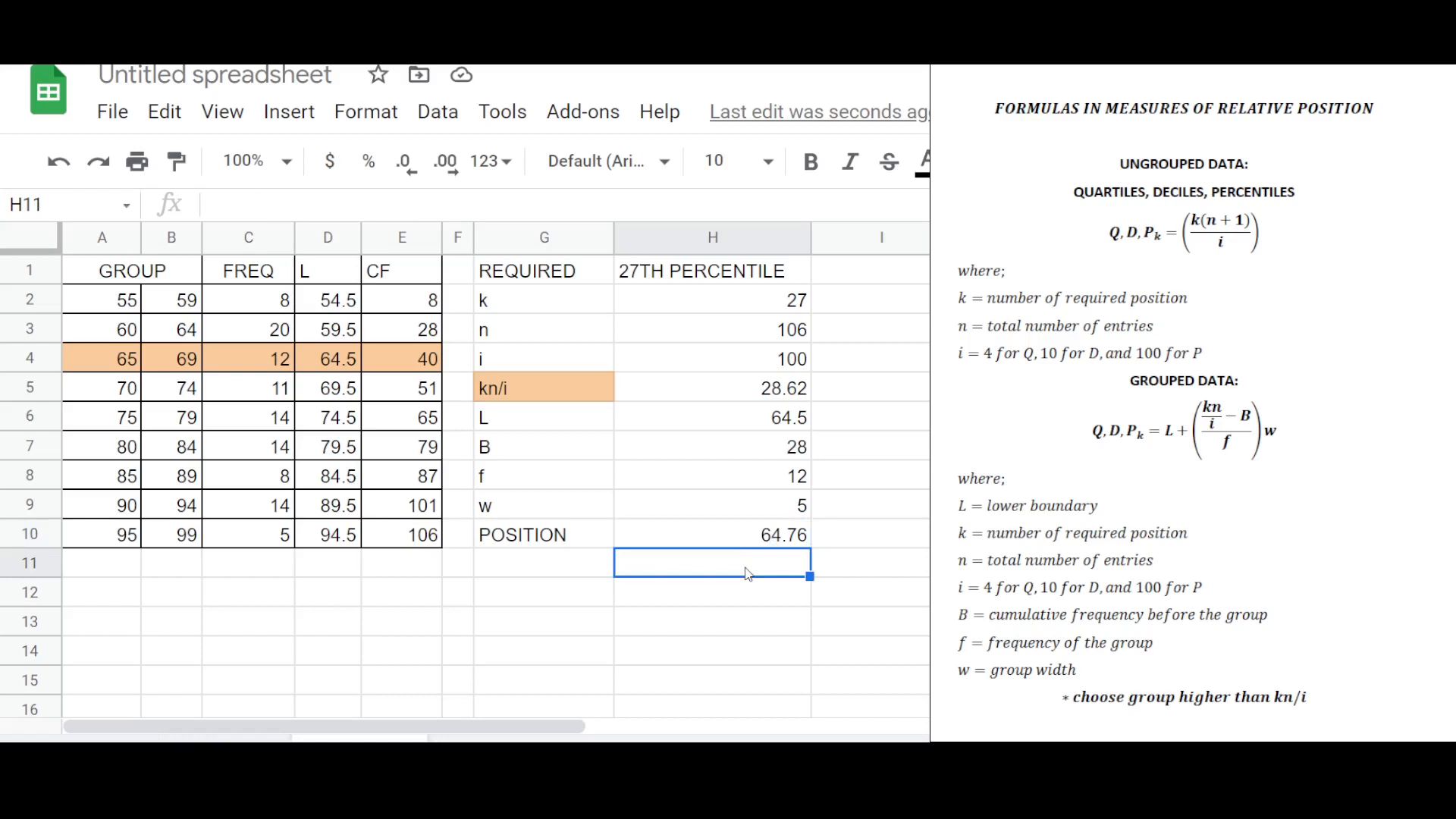
left_click(730, 273)
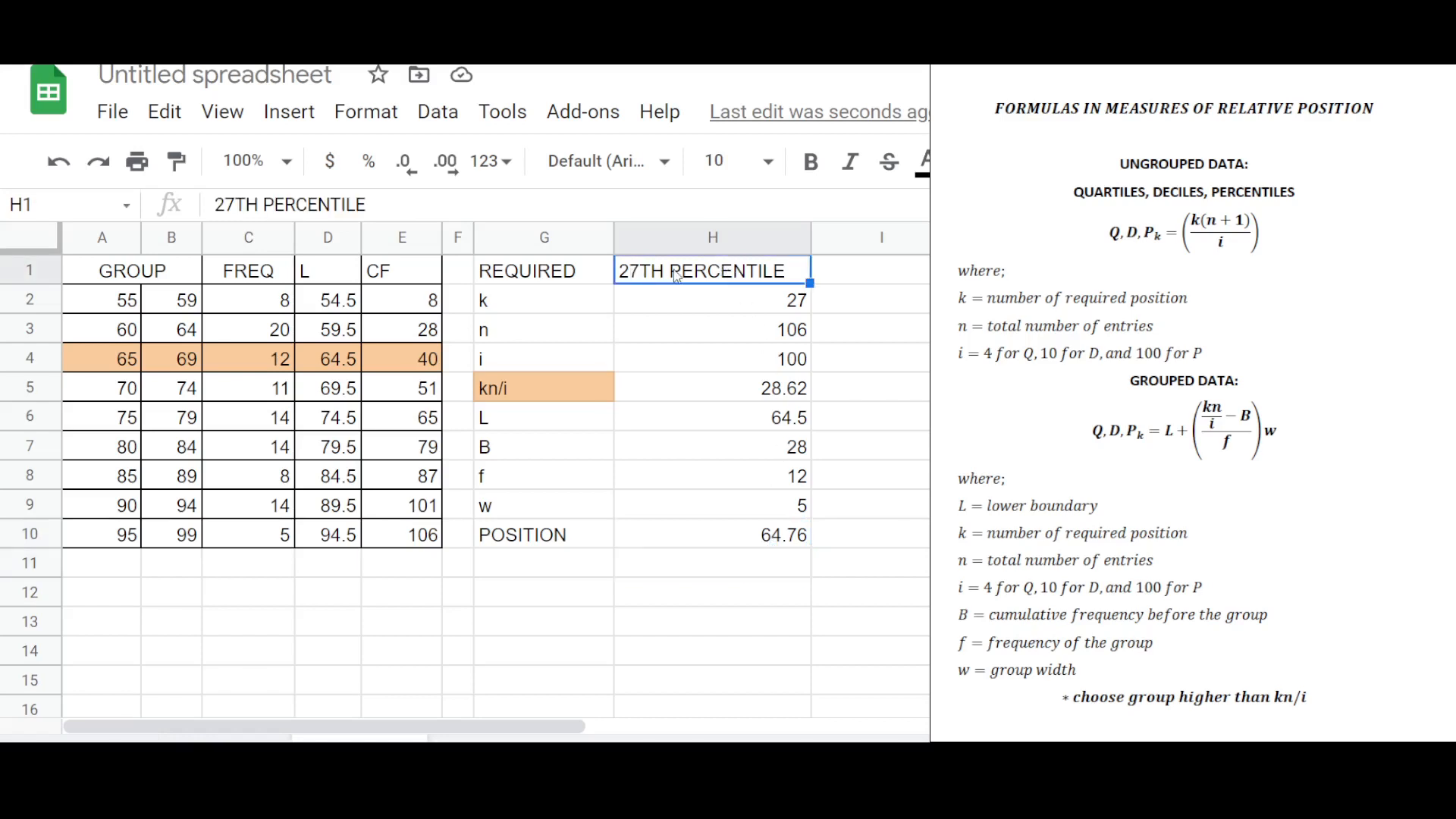
type("7TH DE")
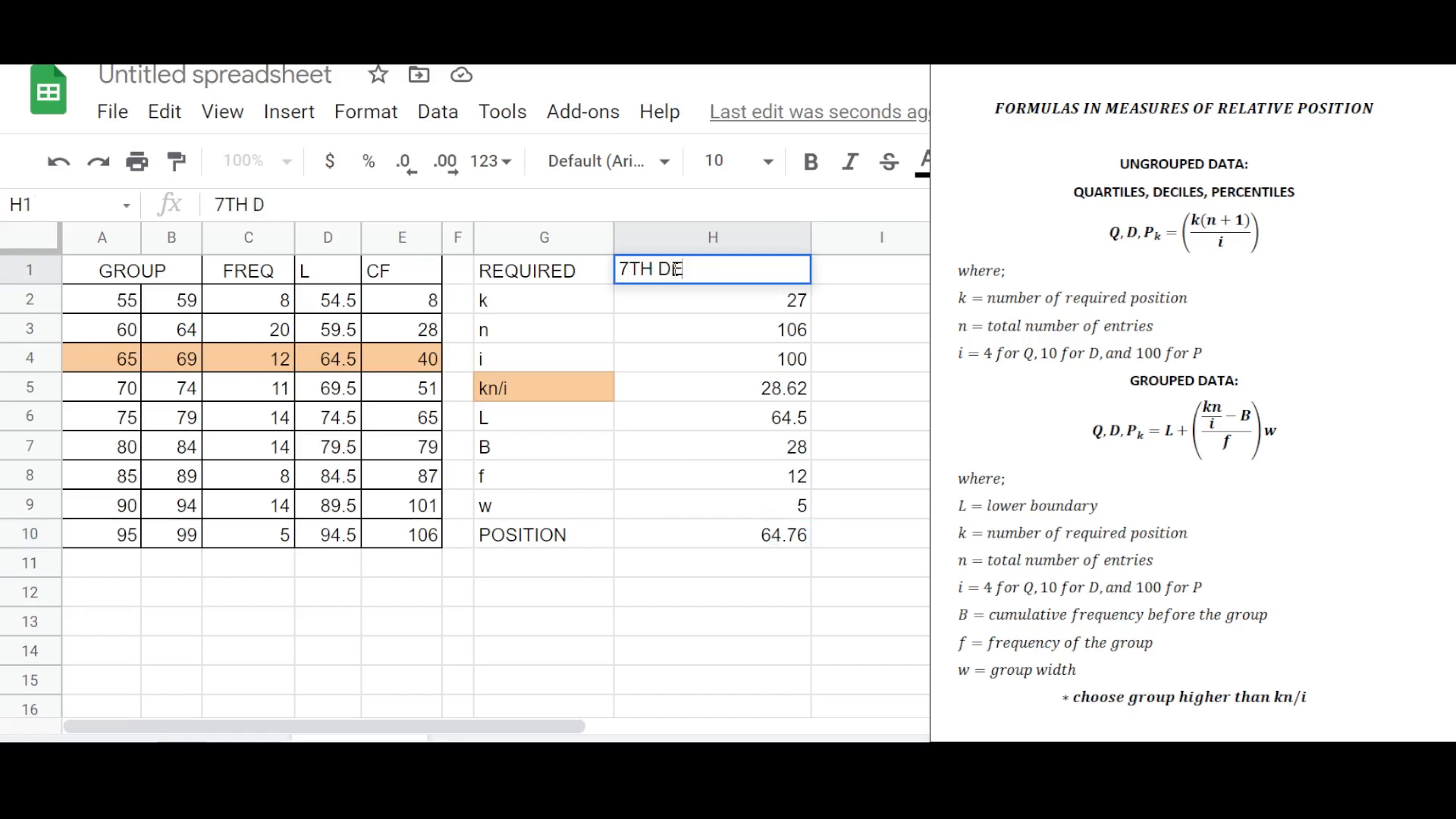
type("CILE")
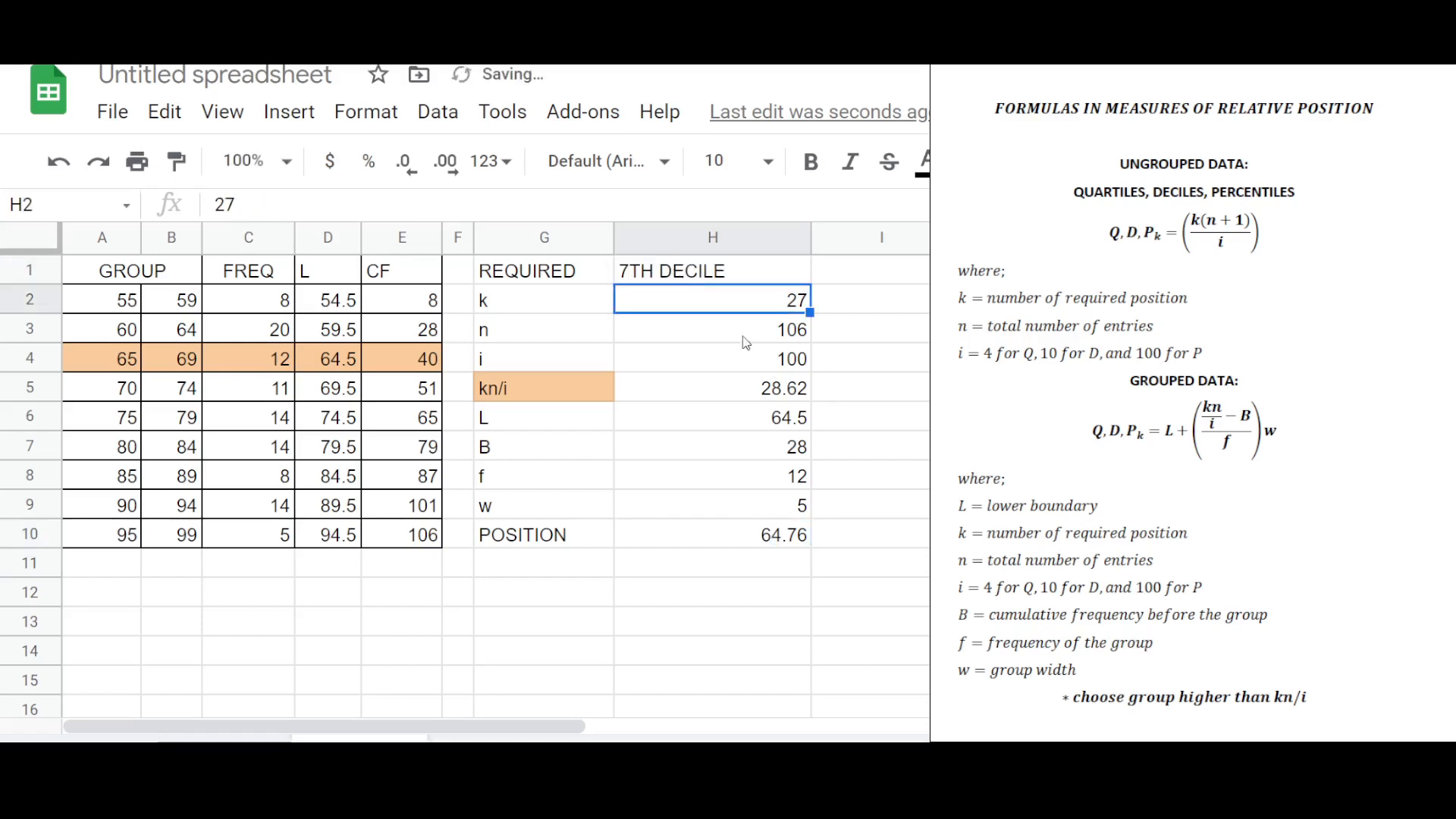
Replace the k, n and i inputs with 7, 106 and 10 for the 7th decile.
left_click(778, 364, "shift")
key("Delete")
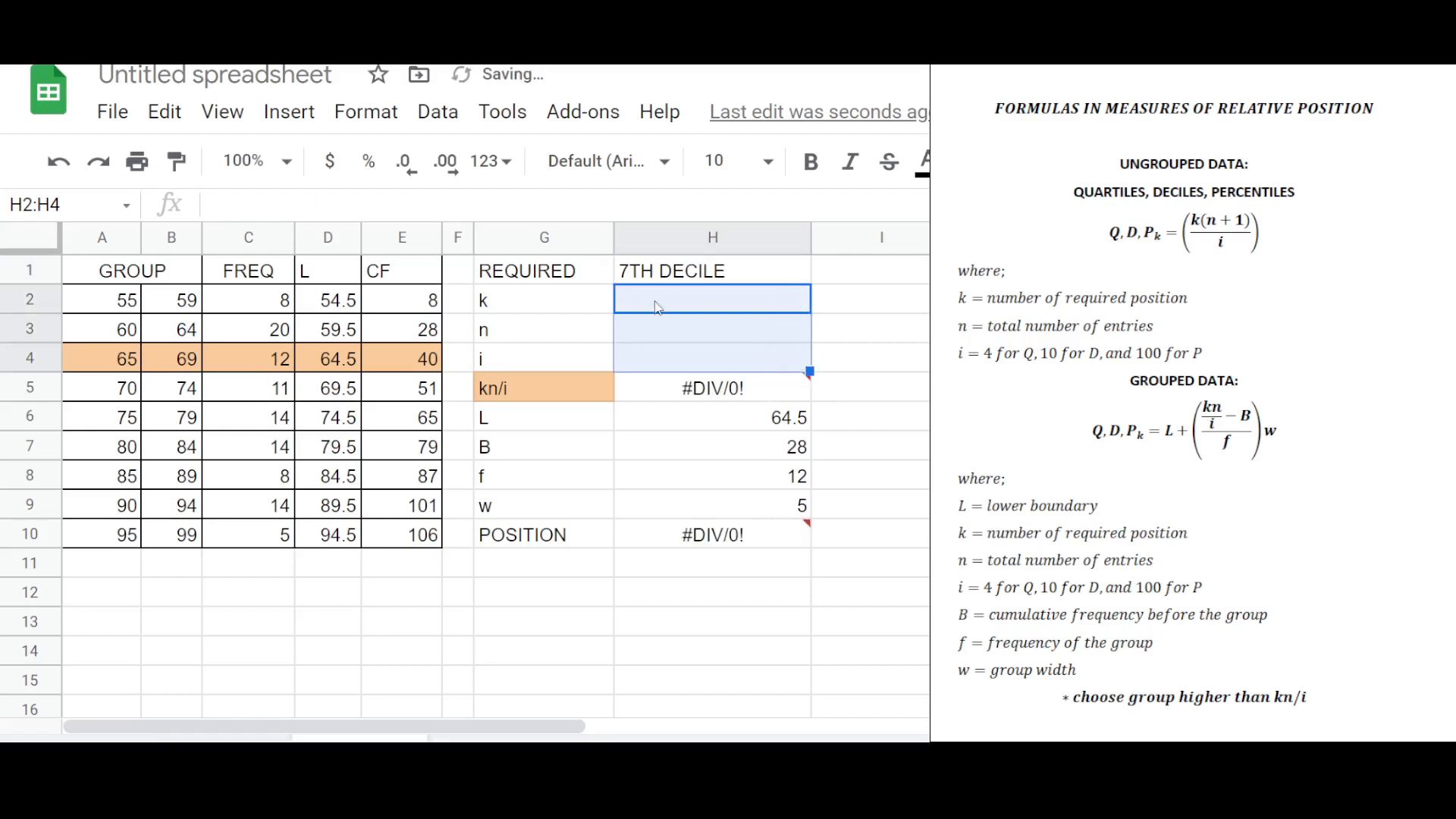
left_click(740, 307)
type("7")
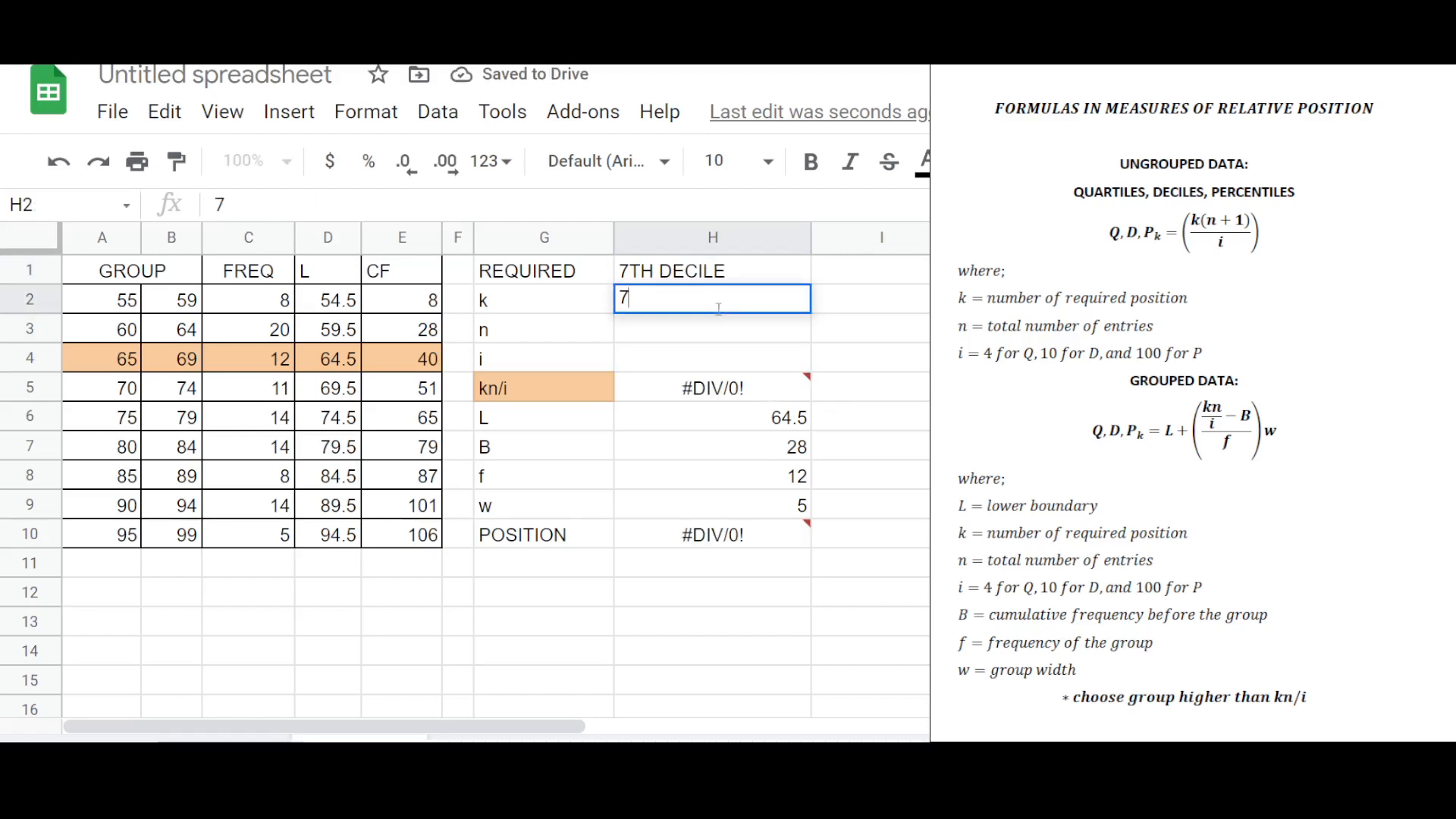
key("Return")
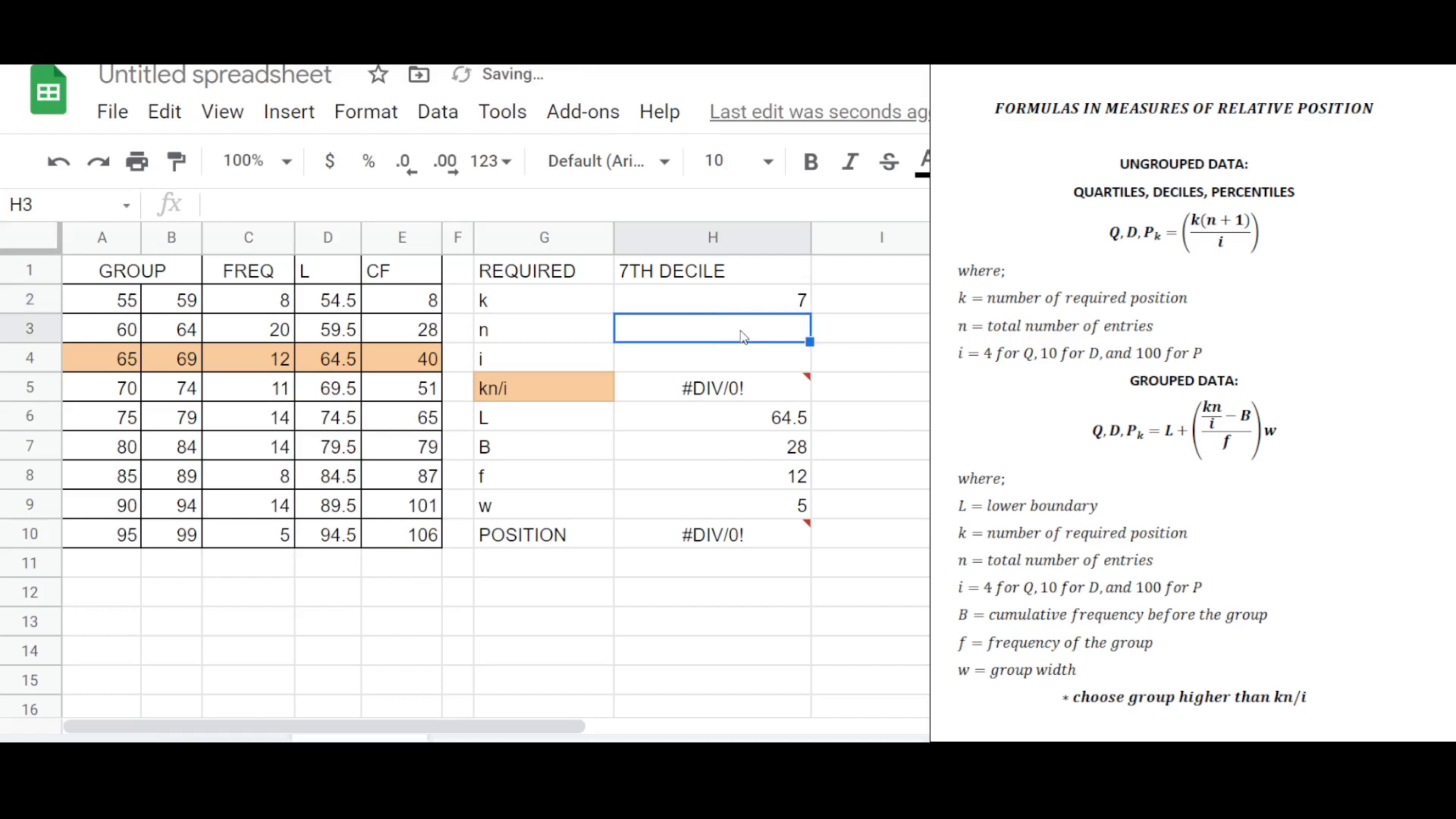
type("106")
key("Return")
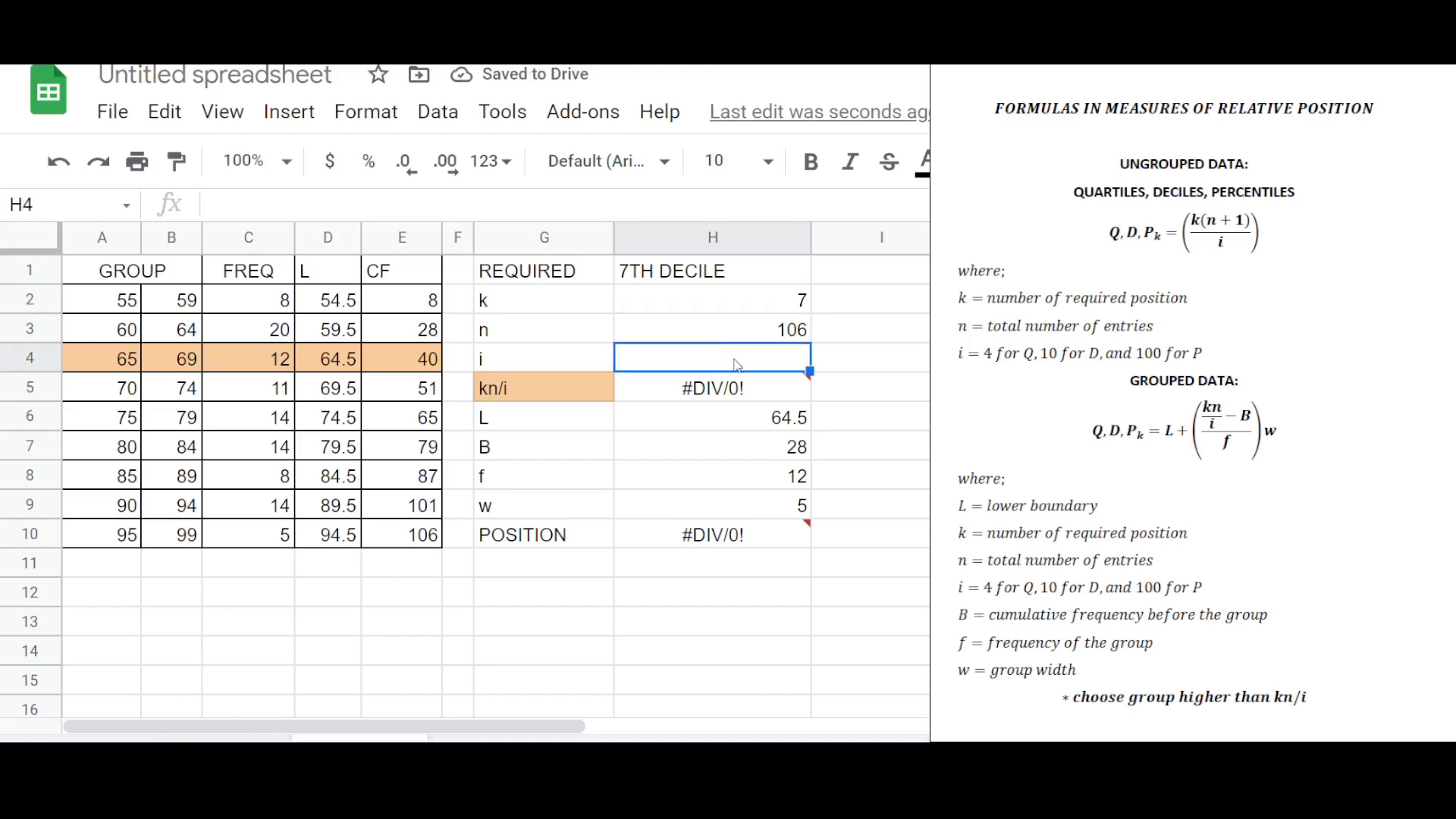
type("10")
key("Return")
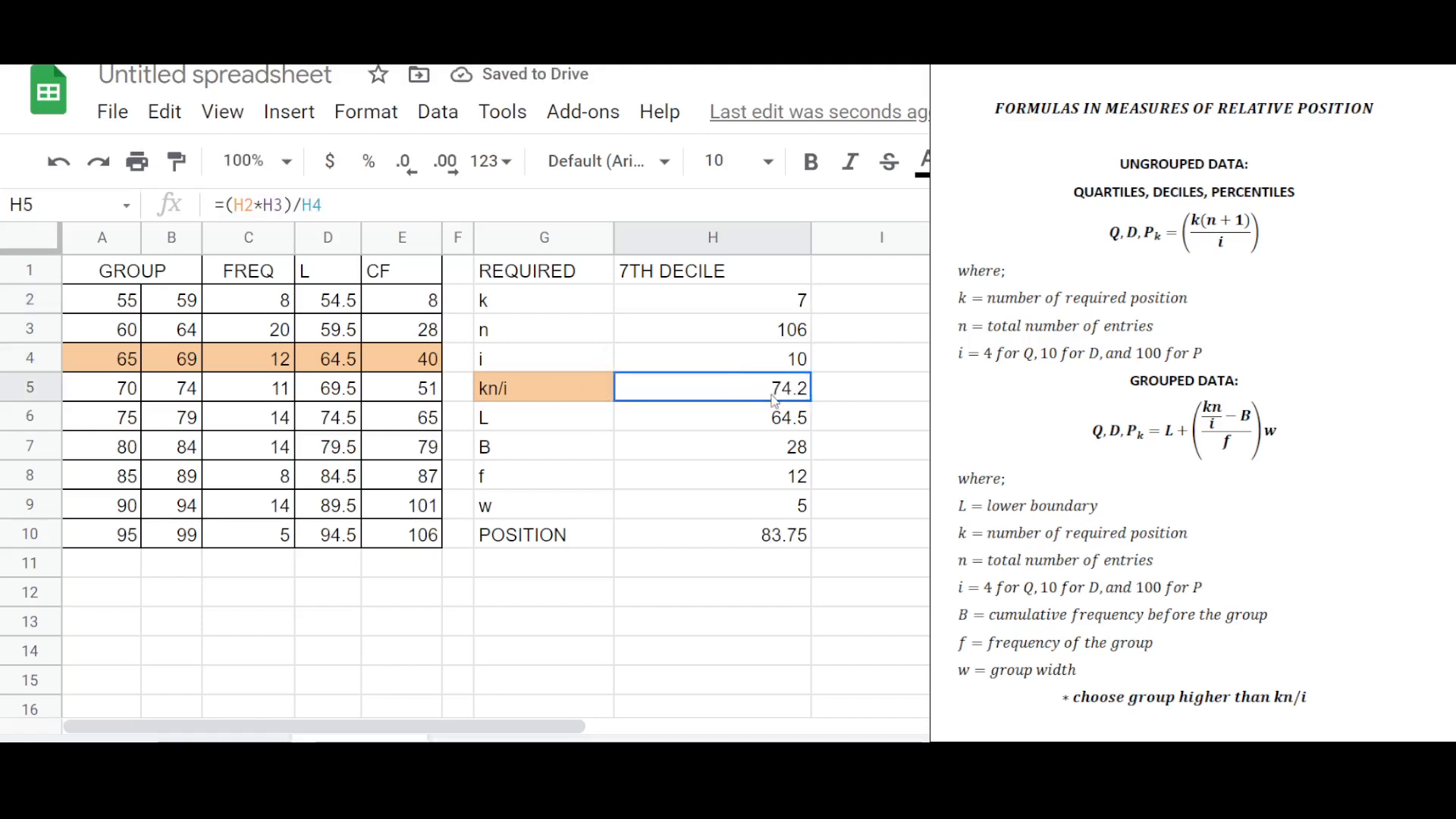
Highlight the 80–84 group row in orange, the same way as the kn/i cell.
double_click(773, 392)
key("Escape")
left_click(555, 396)
left_click(786, 400)
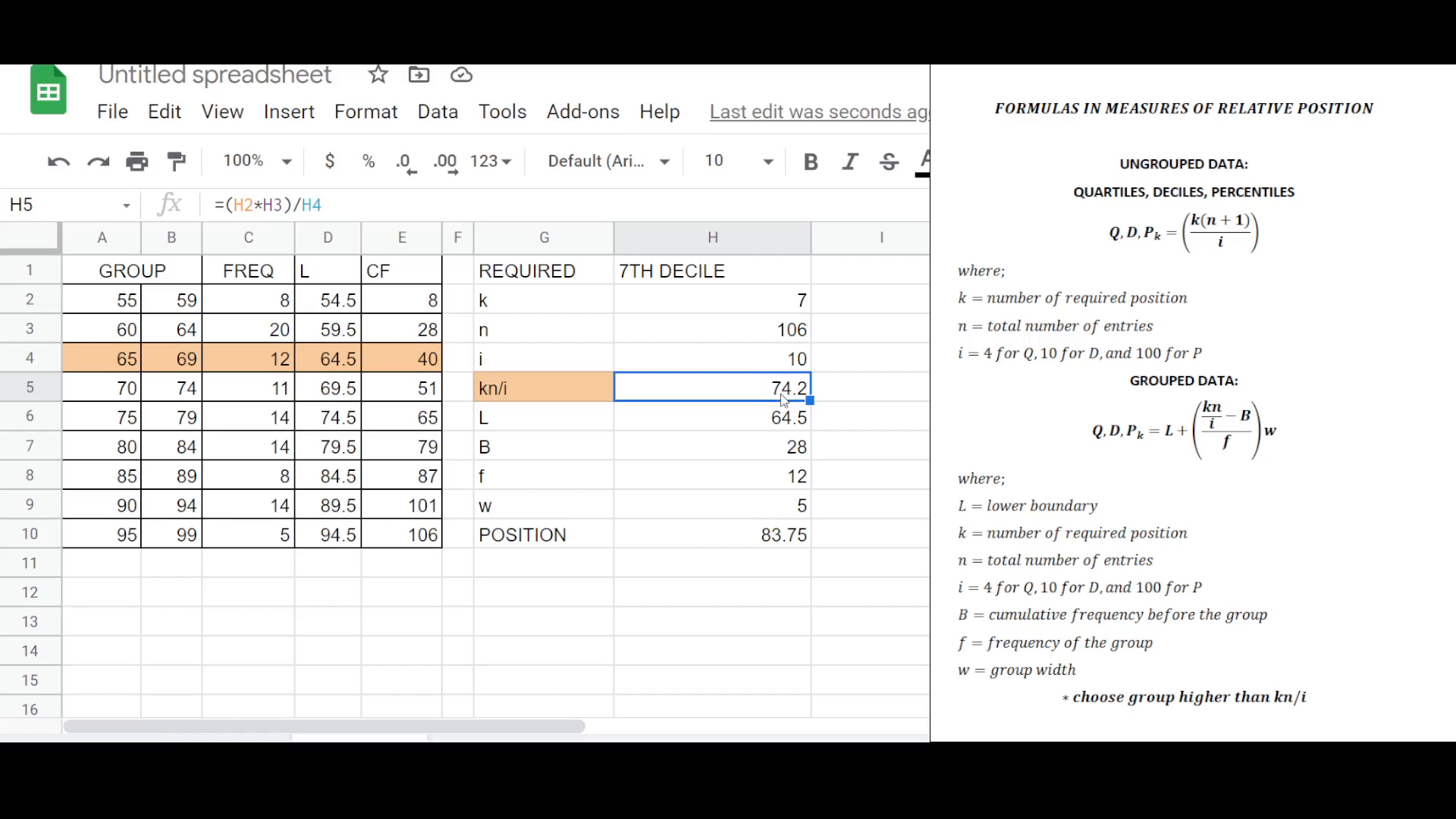
left_click_drag(425, 428, 137, 460)
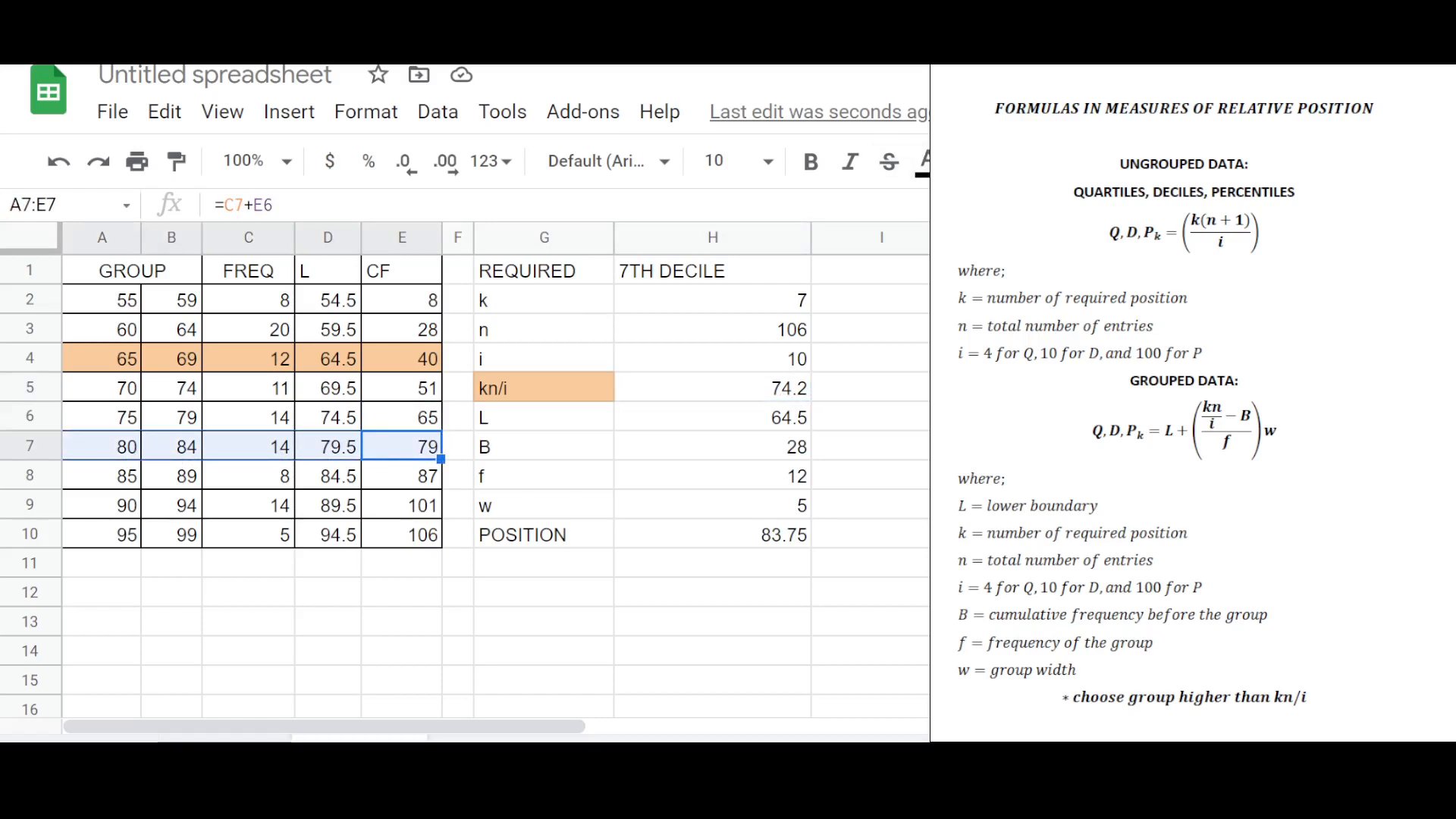
left_click(357, 569)
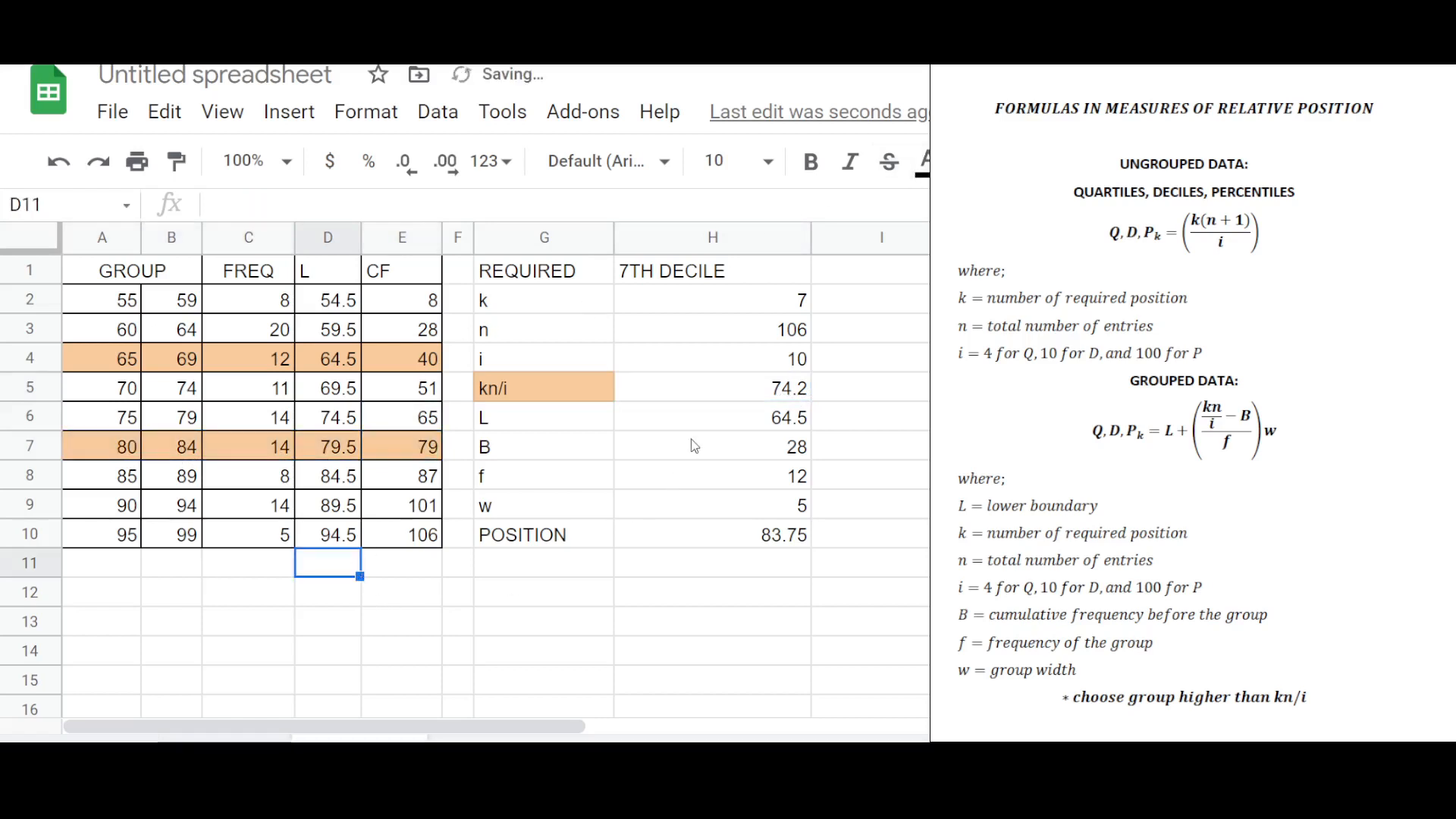
Clear the L, B, f and w values and set the lower boundary L to 79.5.
left_click(721, 421)
left_click(756, 506, "shift")
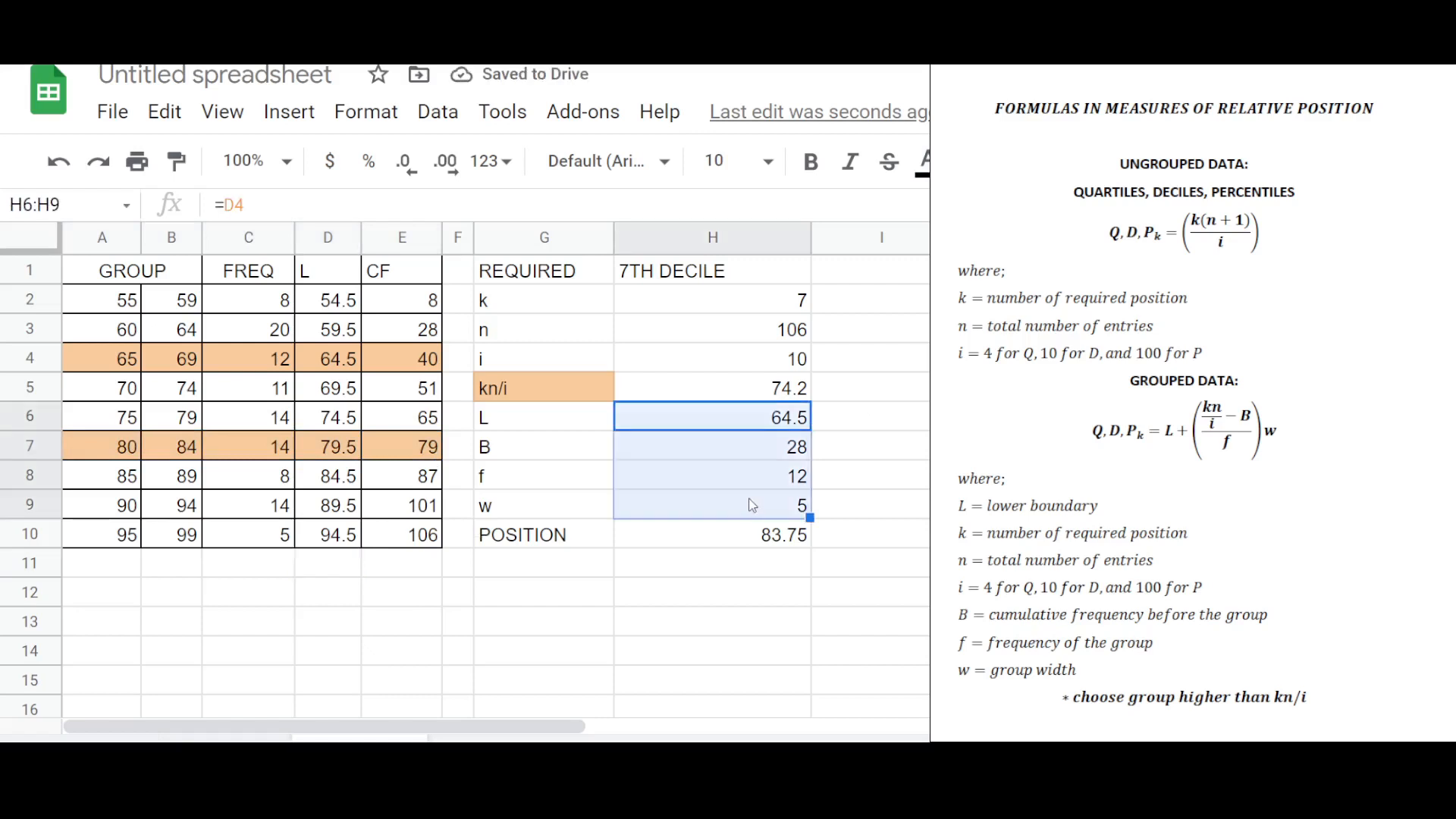
key("Delete")
left_click(783, 419)
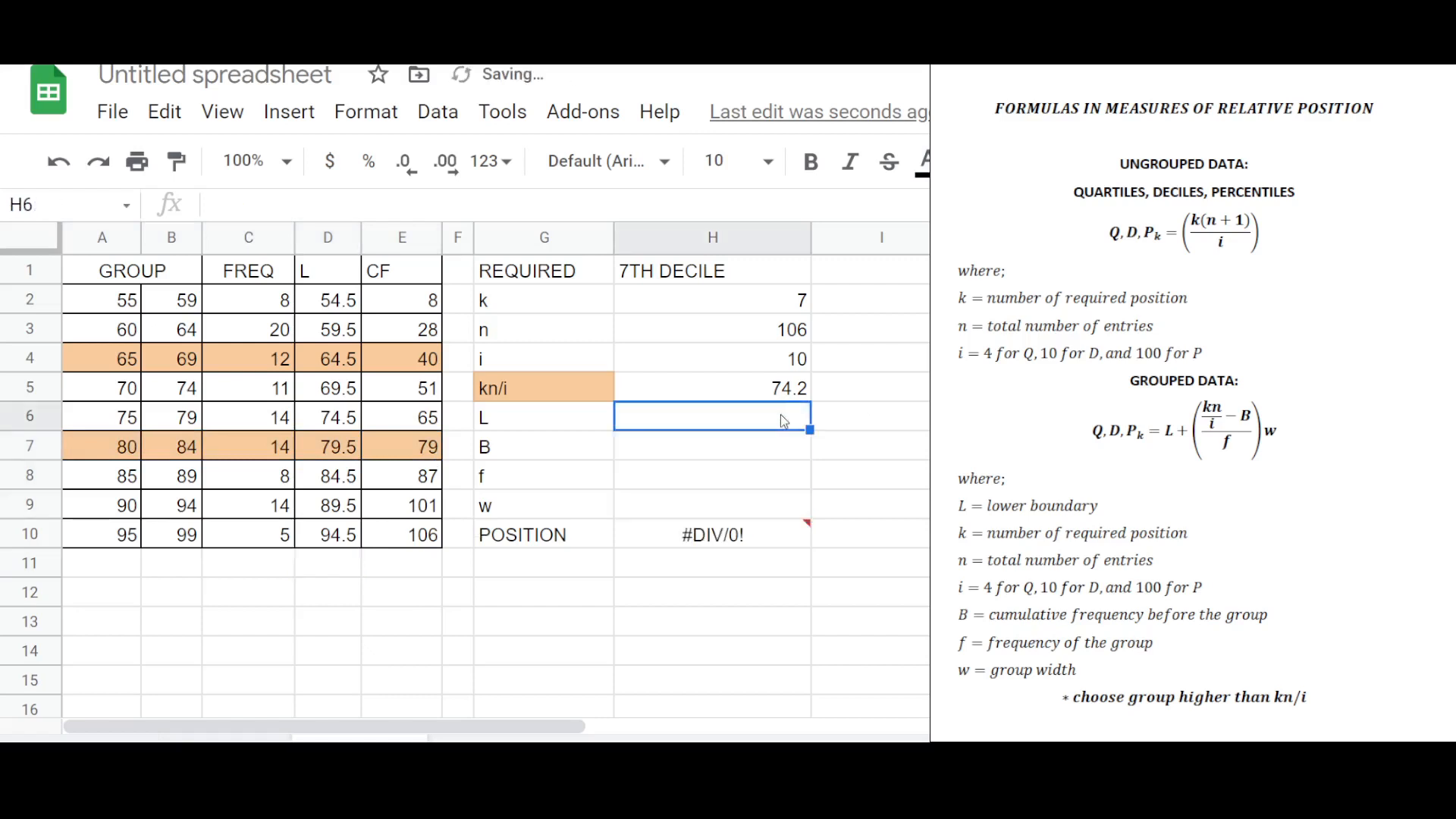
type("79.5")
key("Return")
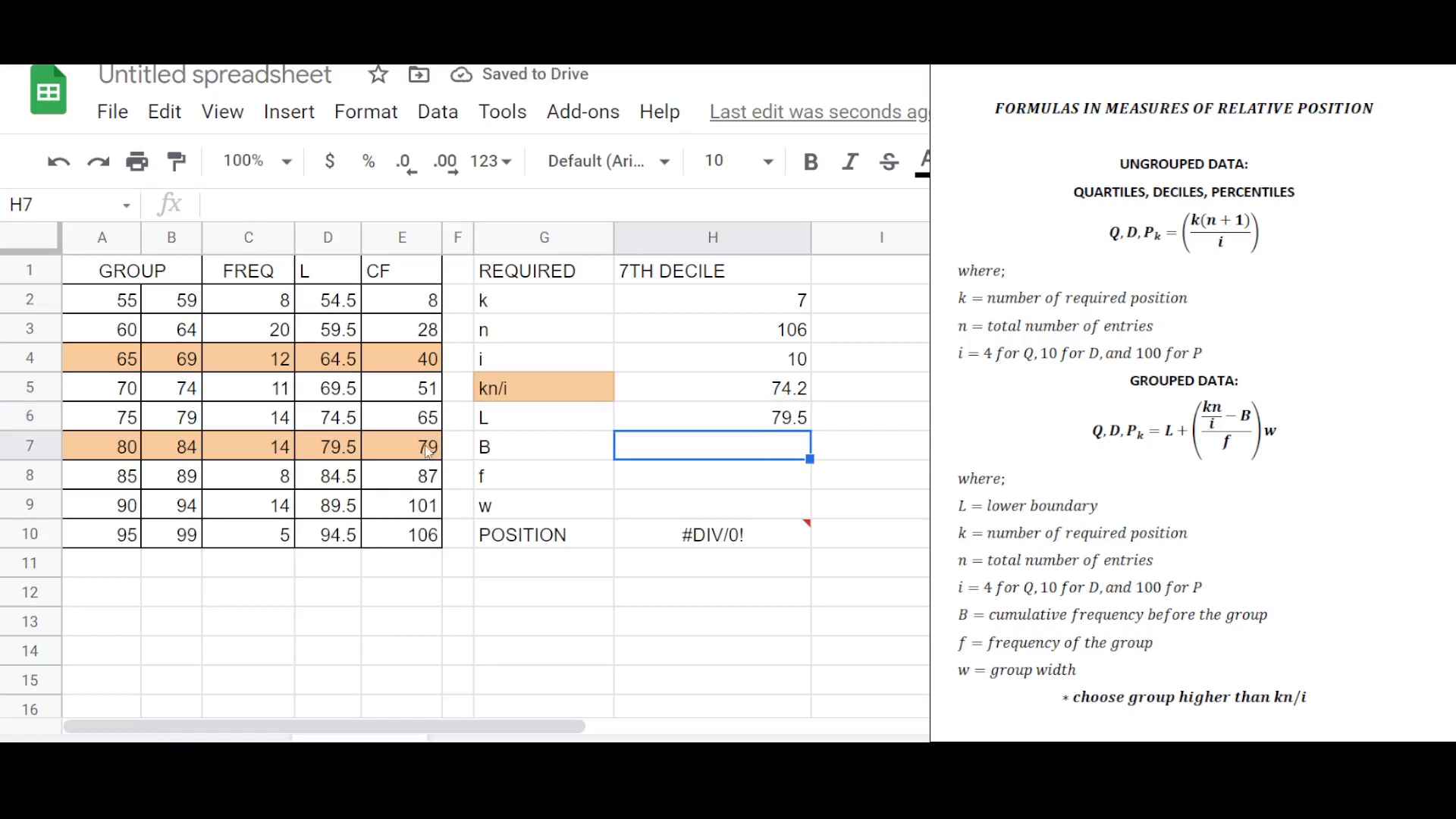
Enter B as 65, f as 14 and w as 5 for the 80–84 group.
left_click(427, 425)
left_click(713, 461)
type("65")
key("Return")
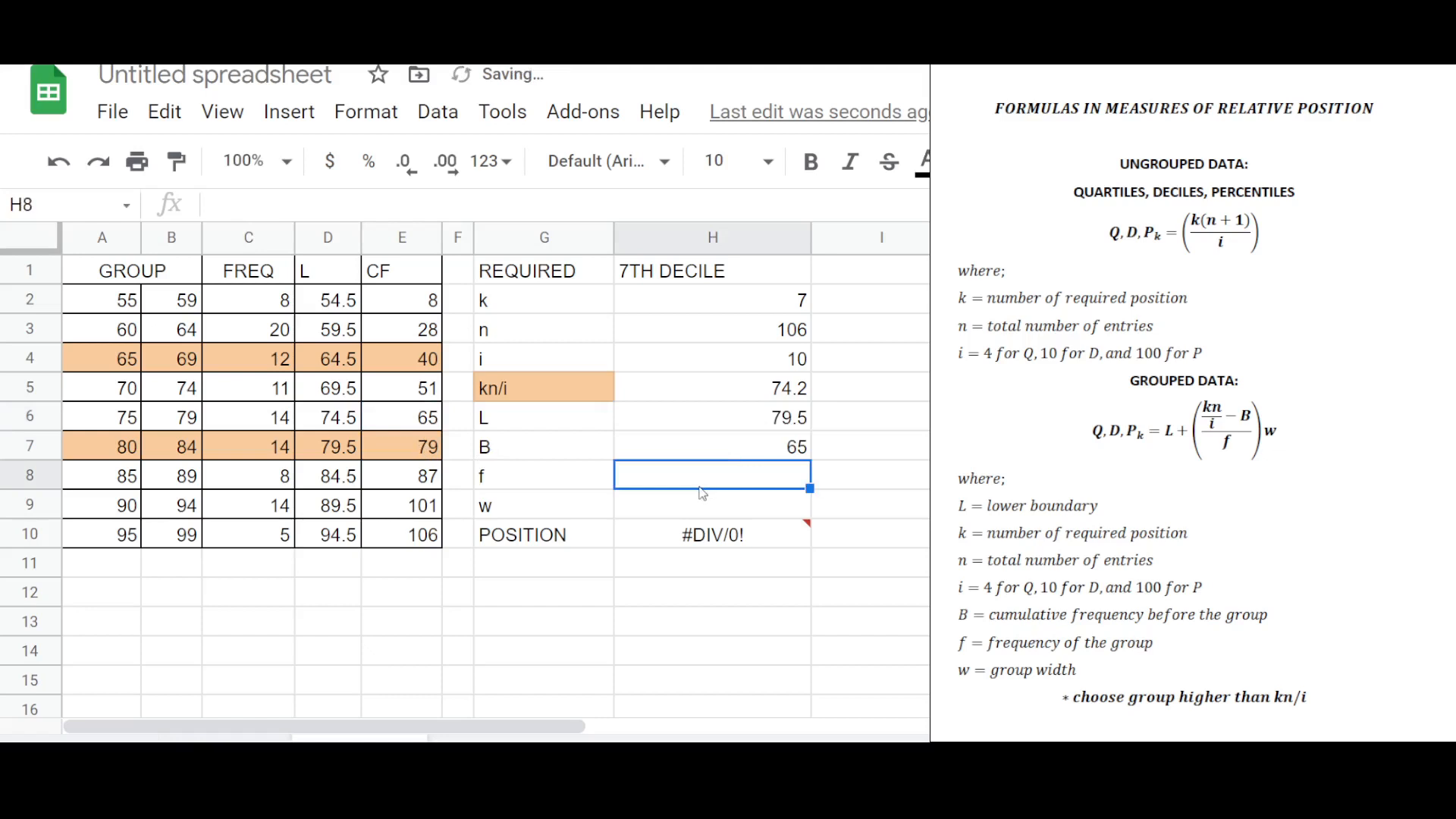
type("14")
key("Return")
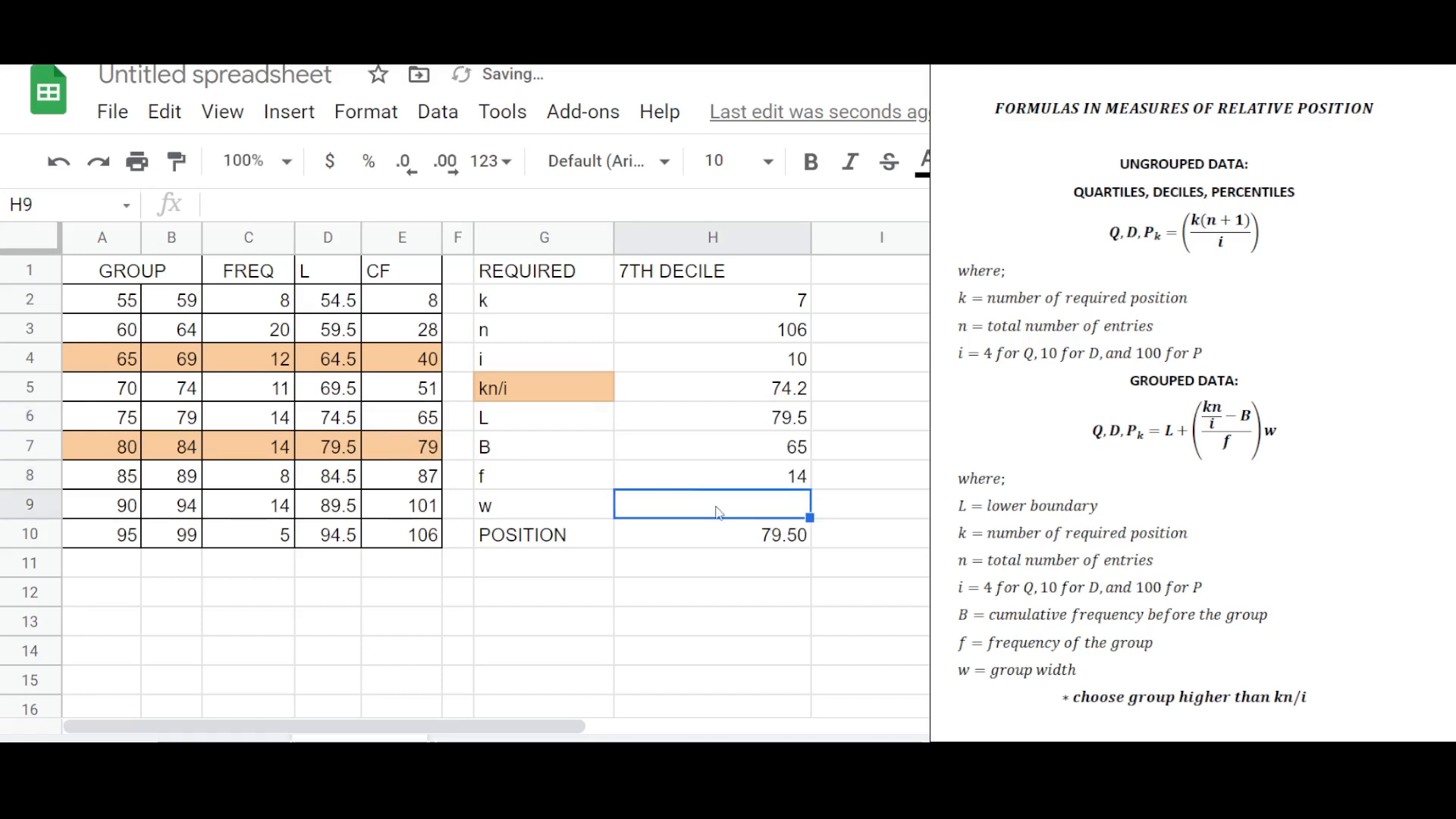
type("5")
key("Return")
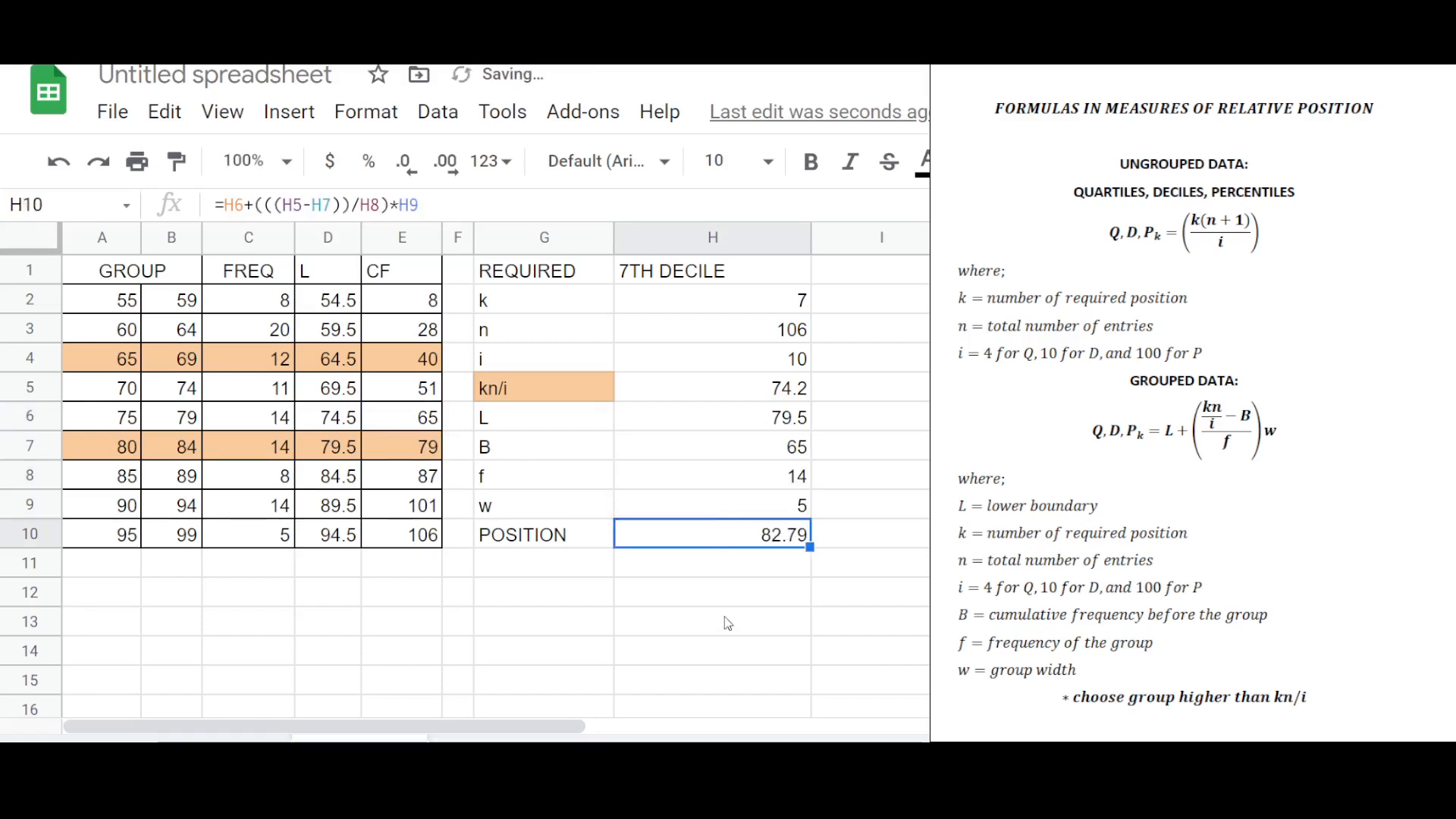
left_click(728, 623)
left_click(742, 537)
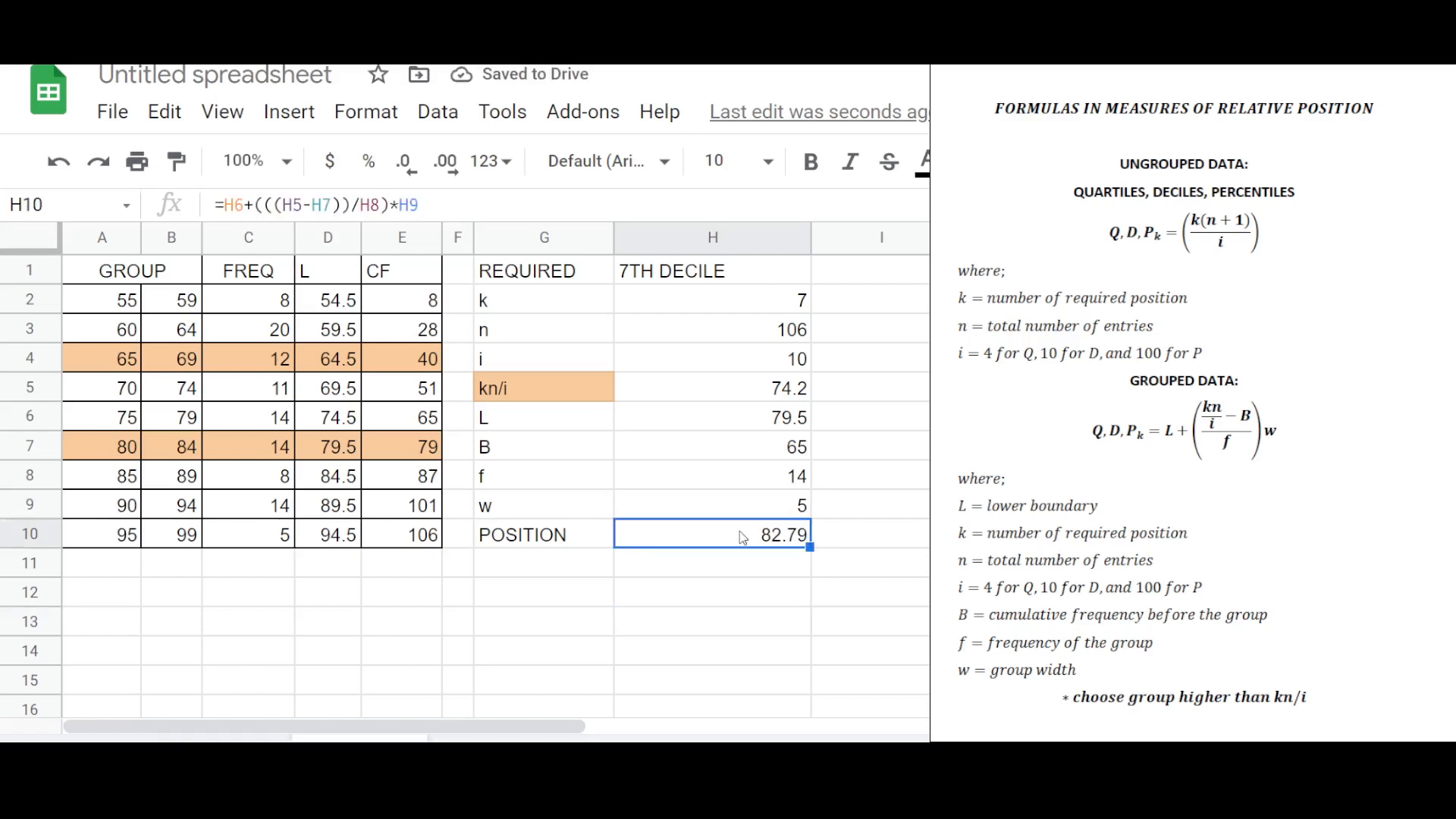